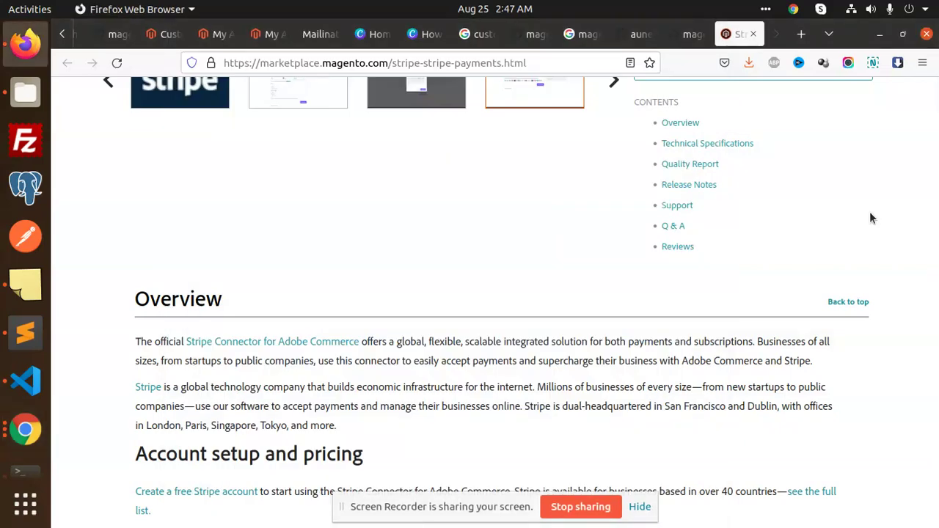
# - Compare the magetop and aune-io Stripe repositories and view the aune-io clone options
pyautogui.scroll(5, 869, 218)
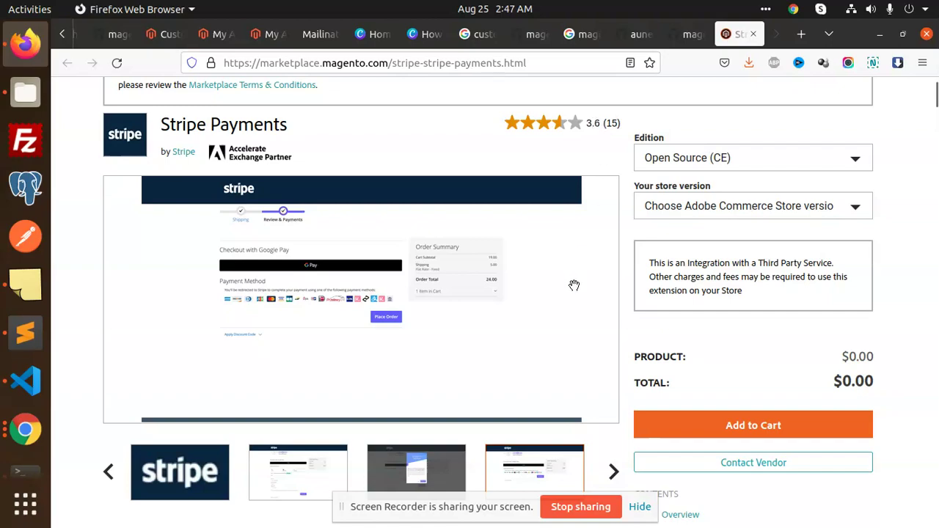
pyautogui.scroll(-8, 574, 285)
pyautogui.scroll(-2, 486, 282)
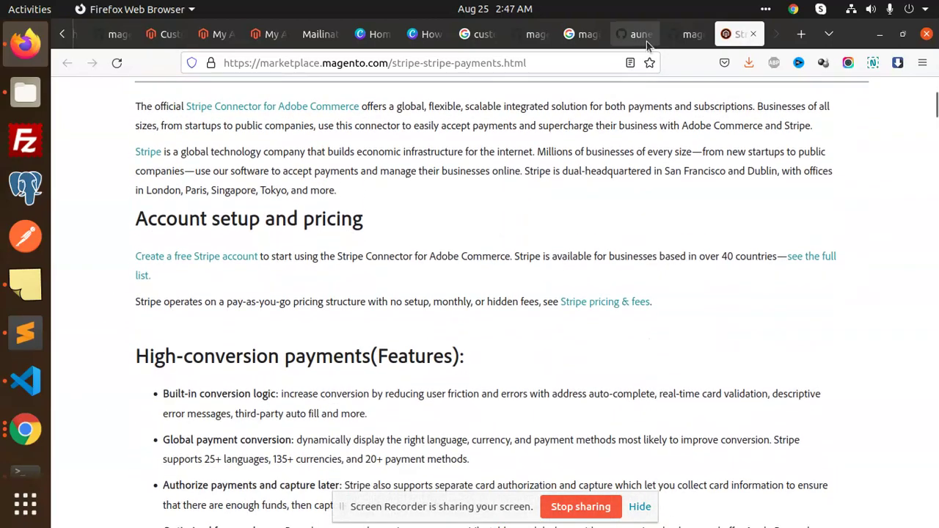
pyautogui.click(690, 37)
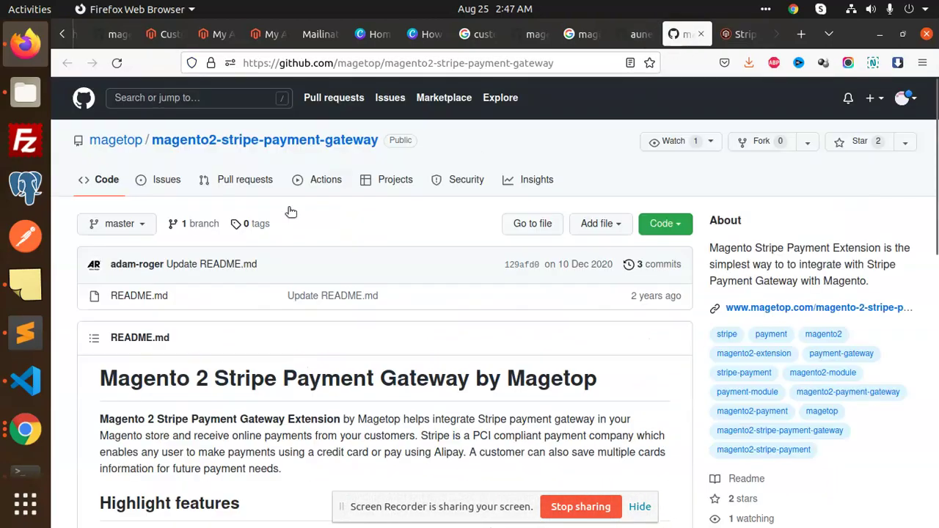
pyautogui.click(620, 35)
pyautogui.scroll(-6, 631, 276)
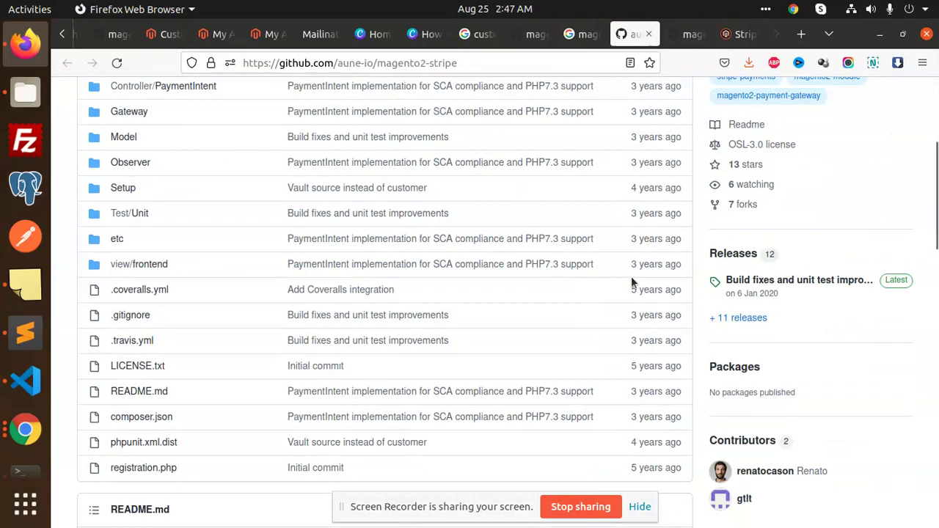
pyautogui.scroll(5, 650, 251)
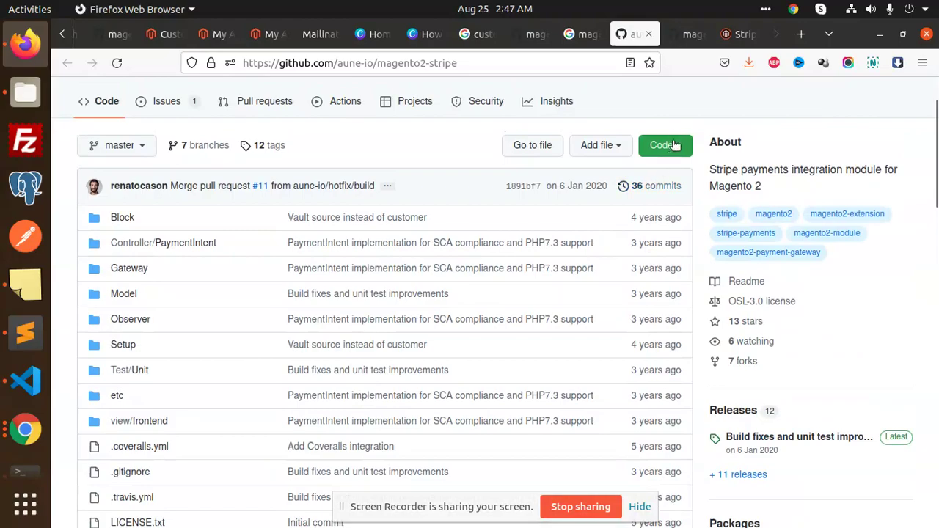
pyautogui.click(673, 145)
pyautogui.click(740, 34)
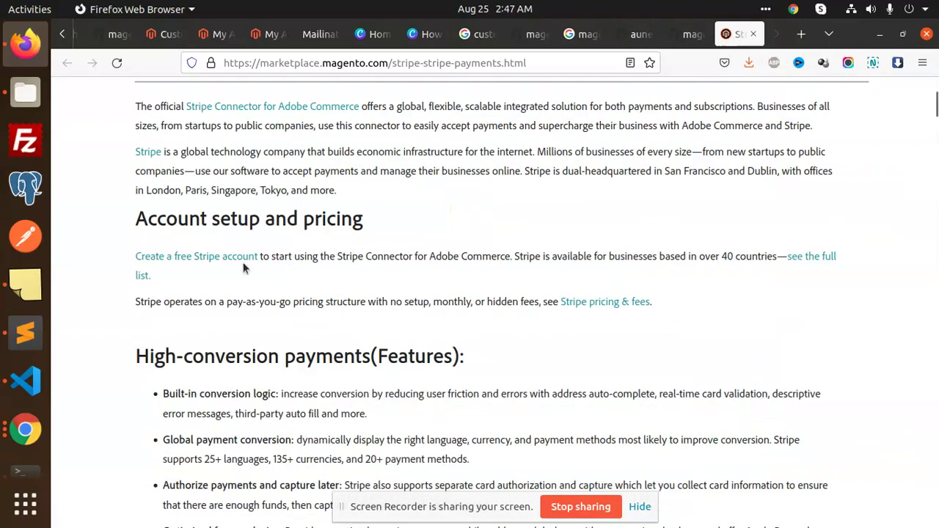
# - Scroll through the Stripe Payments marketplace page
pyautogui.scroll(10, 423, 269)
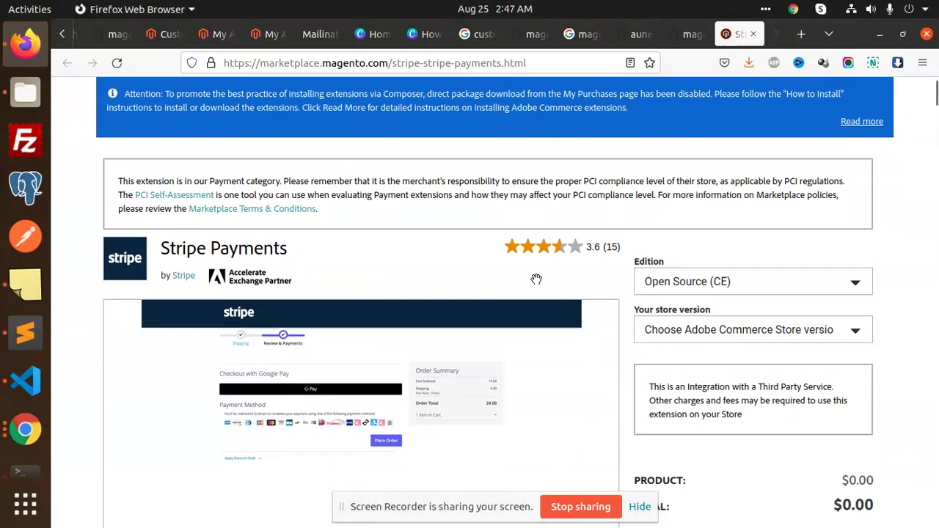
pyautogui.scroll(-20, 536, 279)
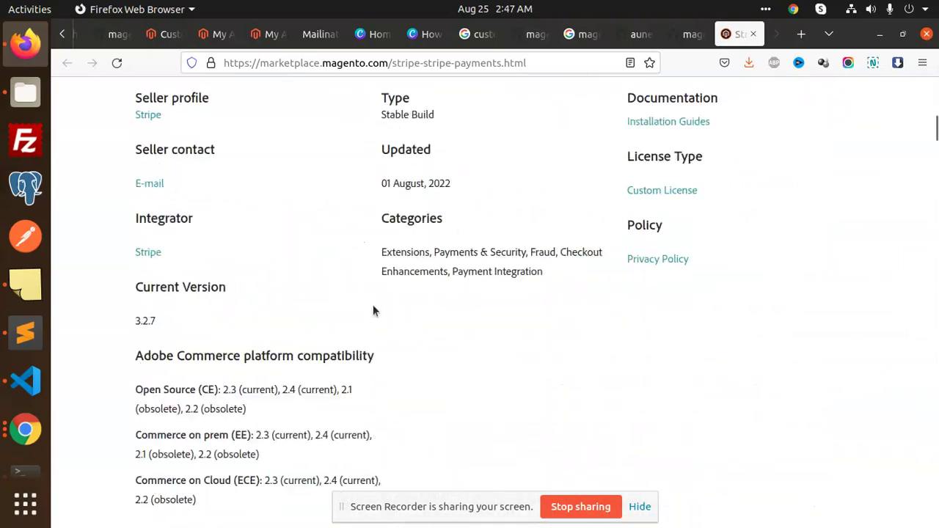
pyautogui.scroll(-15, 372, 311)
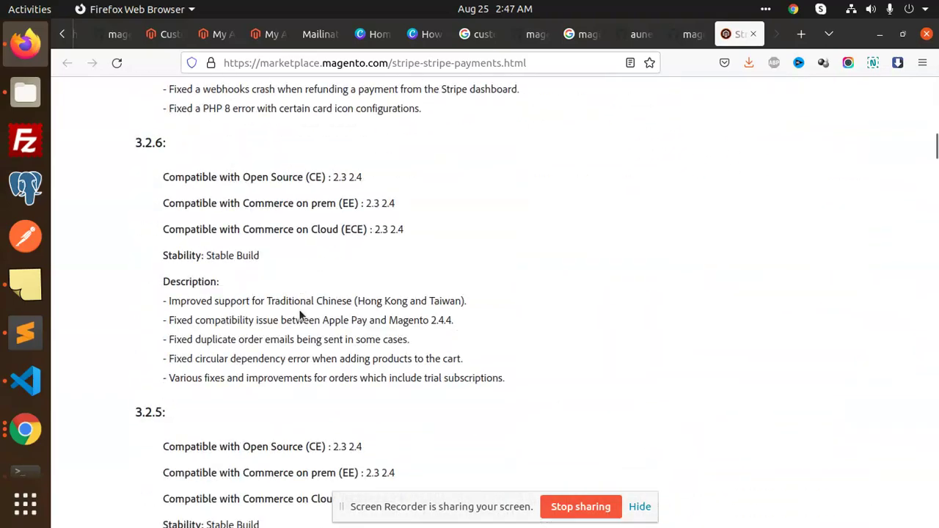
pyautogui.scroll(-15, 301, 315)
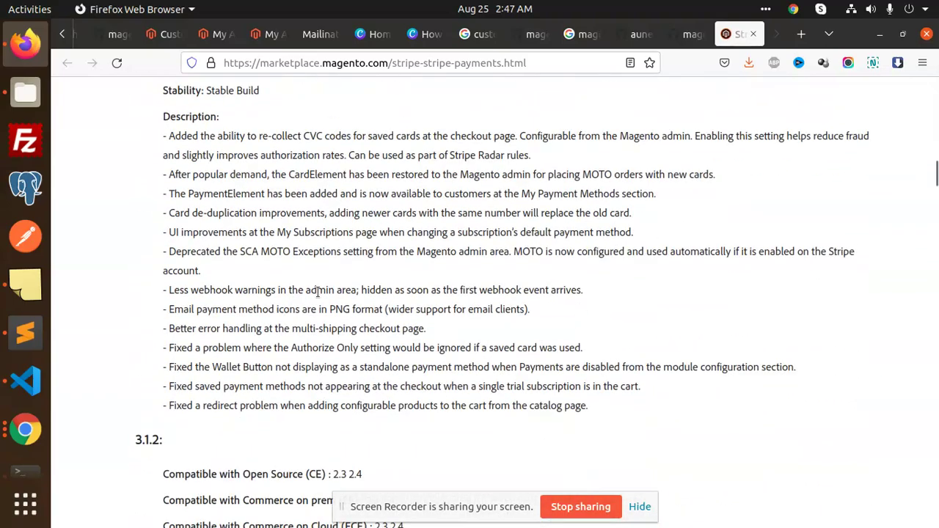
pyautogui.scroll(-15, 318, 292)
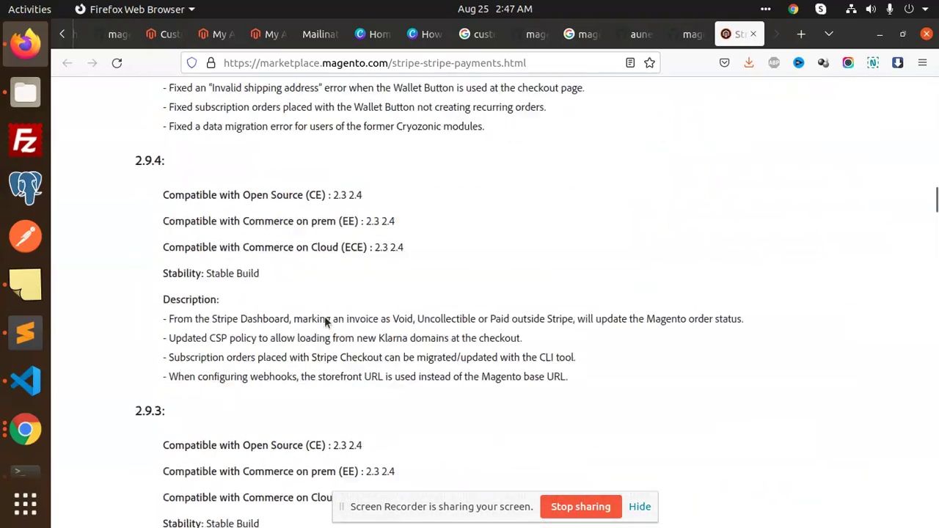
pyautogui.scroll(-12, 324, 316)
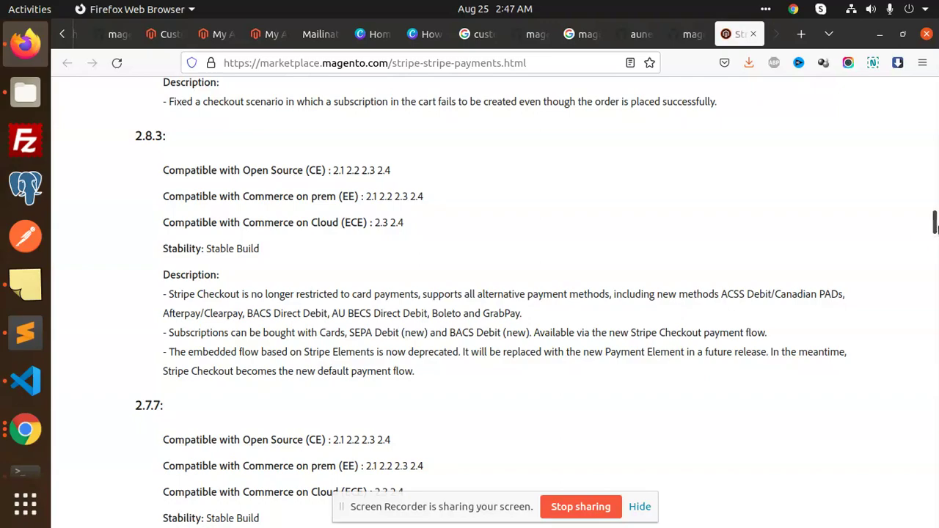
pyautogui.moveTo(936, 227); pyautogui.dragTo(936, 475)
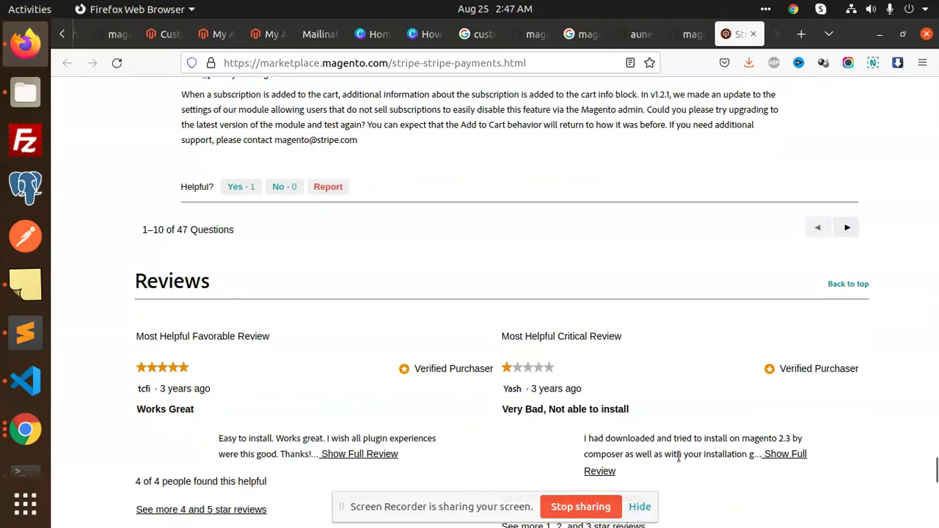
pyautogui.scroll(-5, 236, 370)
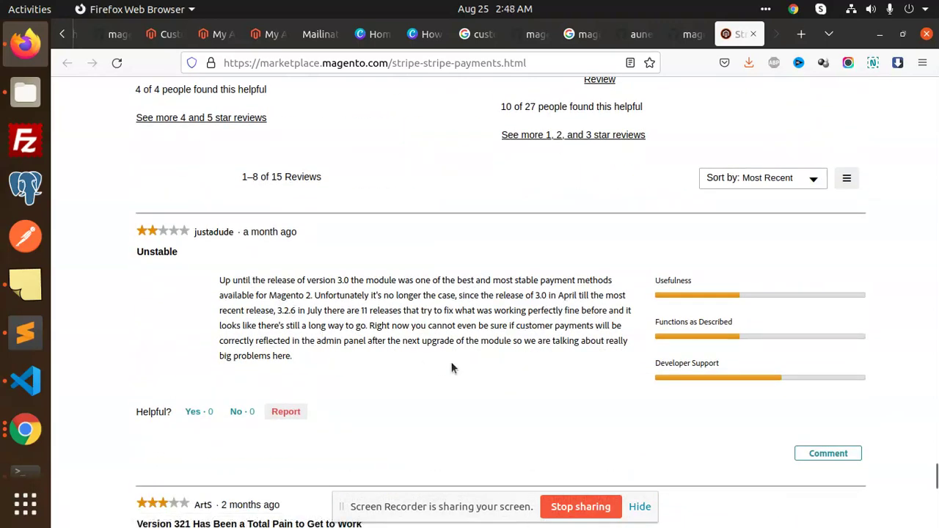
pyautogui.scroll(-3, 470, 368)
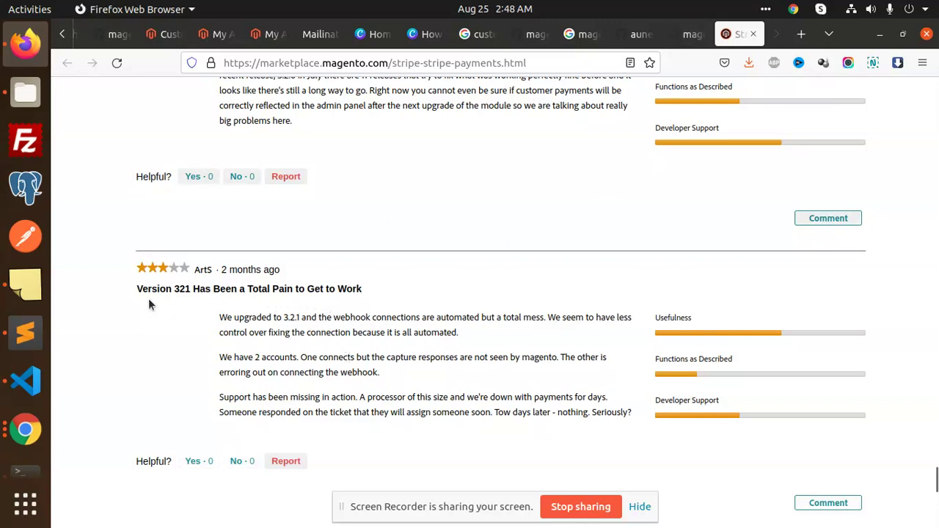
pyautogui.scroll(-3, 298, 332)
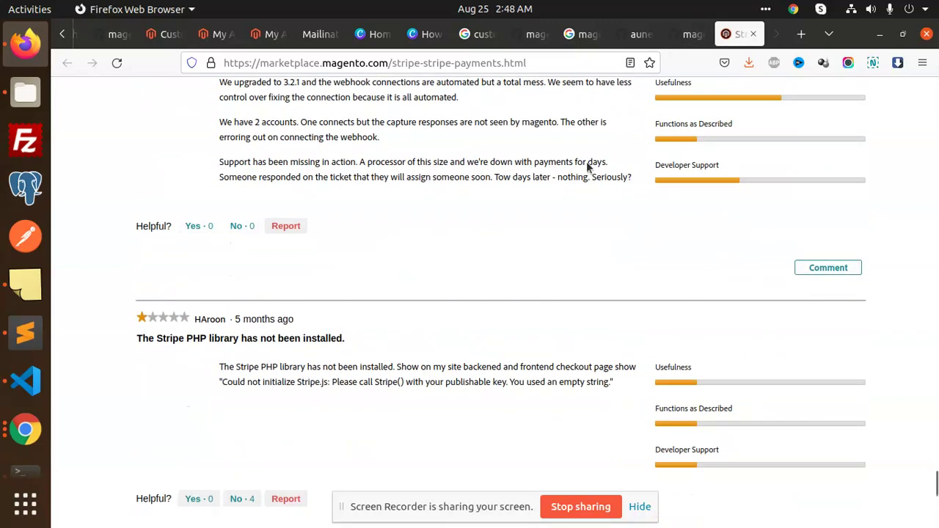
pyautogui.scroll(2, 586, 162)
# - Download aune-io/magento2-stripe as a ZIP and select its HTTPS clone URL
pyautogui.click(635, 34)
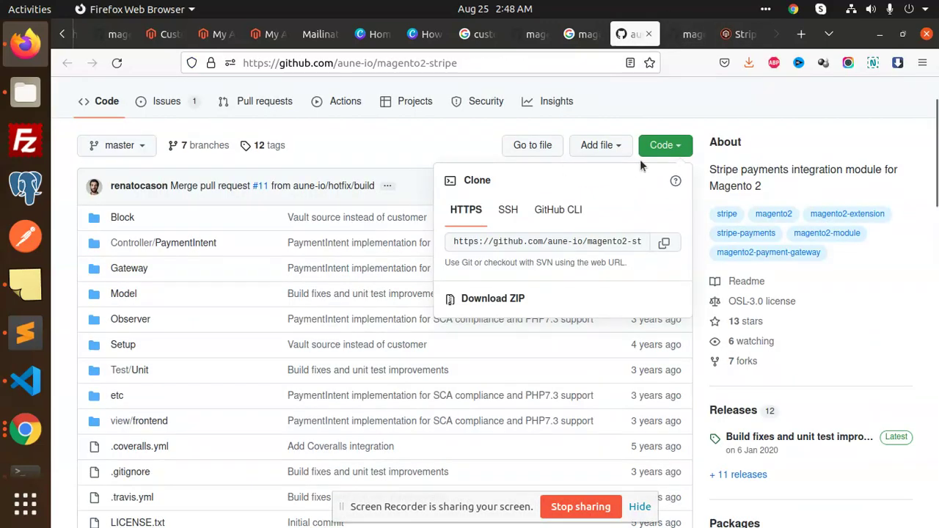
pyautogui.click(487, 300)
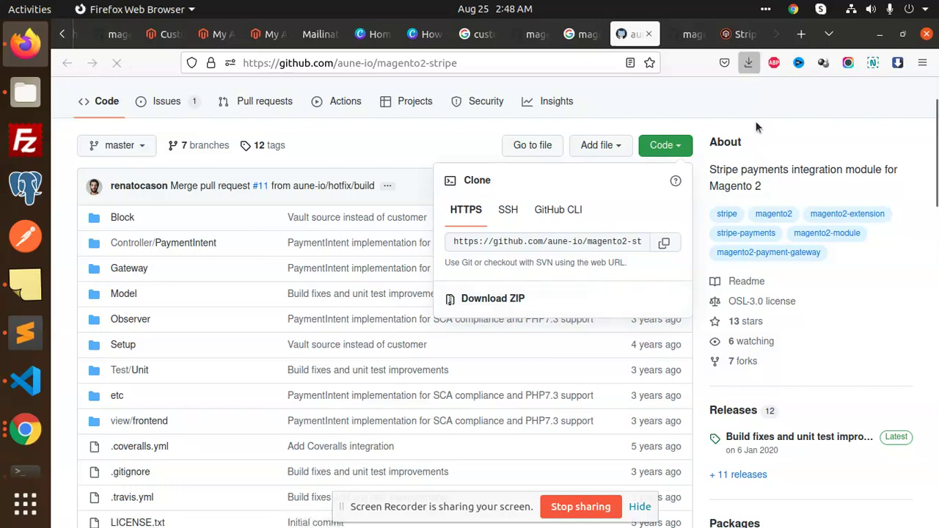
pyautogui.click(671, 156)
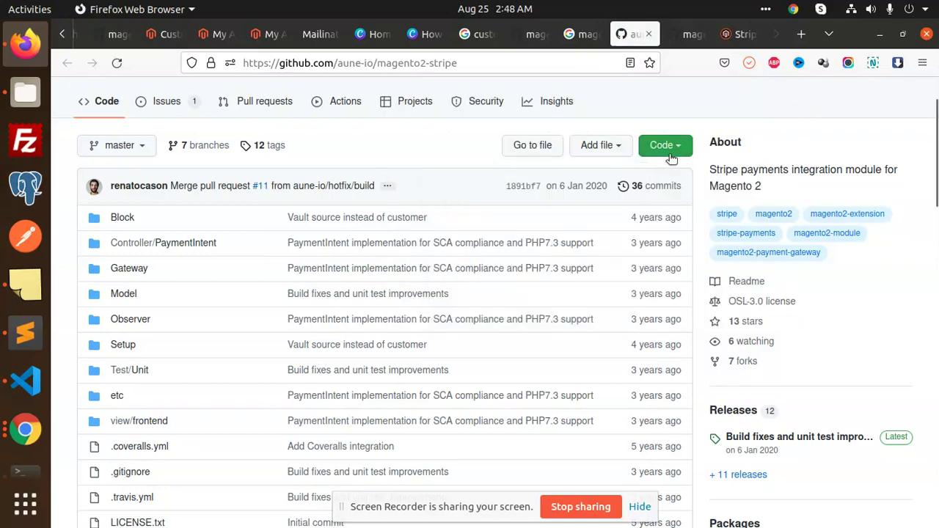
pyautogui.click(668, 149)
pyautogui.click(568, 242)
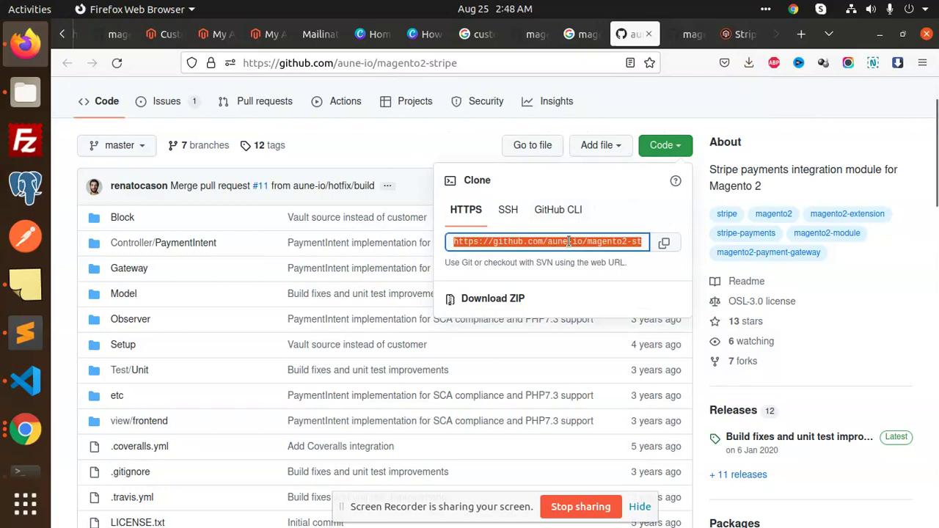
# - Open a terminal in html/newm2/project-community-edition/app/code from the Files manager
pyautogui.click(34, 95)
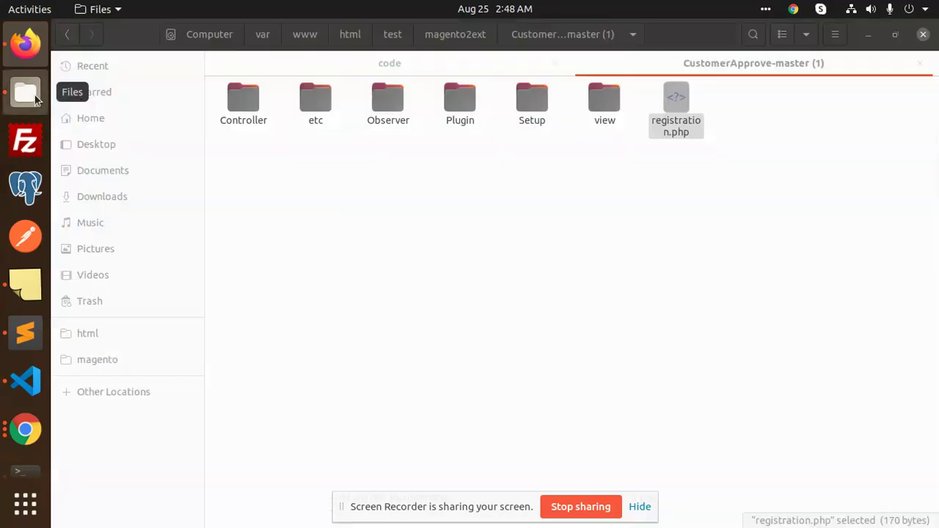
pyautogui.click(349, 37)
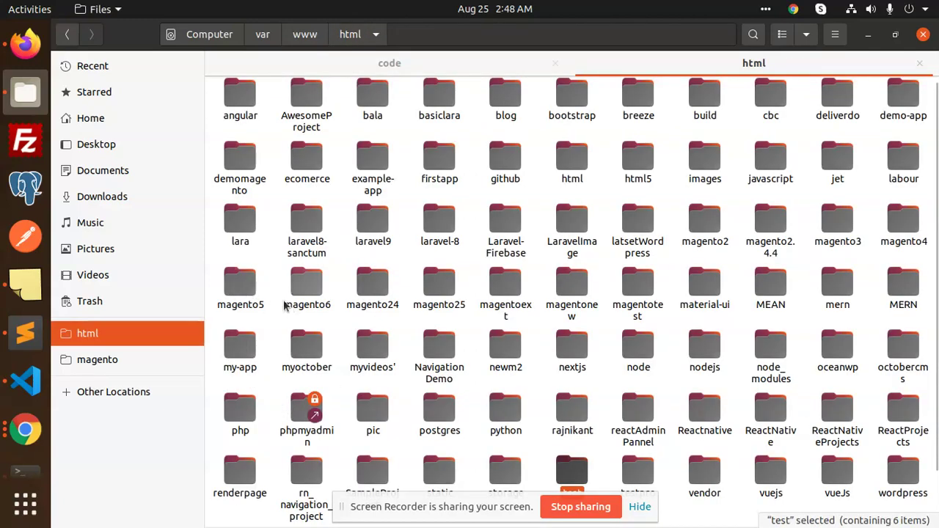
pyautogui.doubleClick(505, 351)
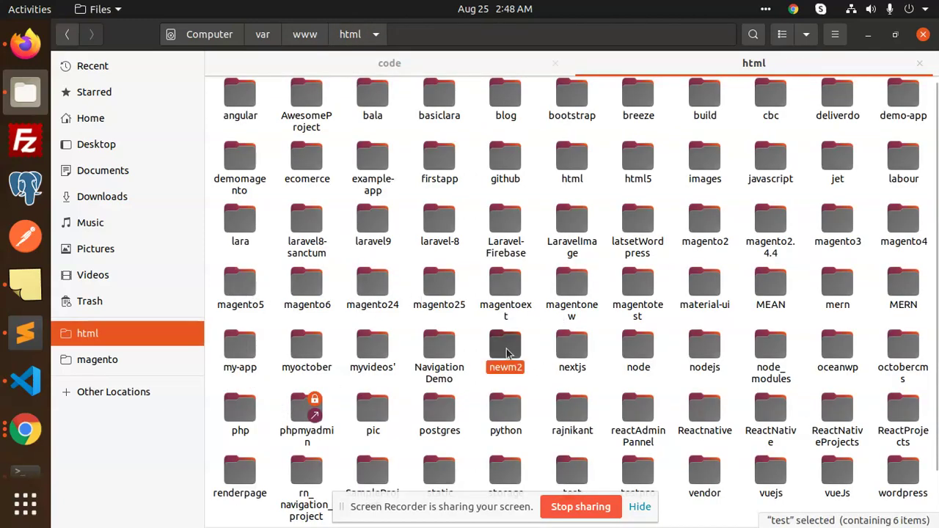
pyautogui.doubleClick(275, 138)
pyautogui.doubleClick(242, 121)
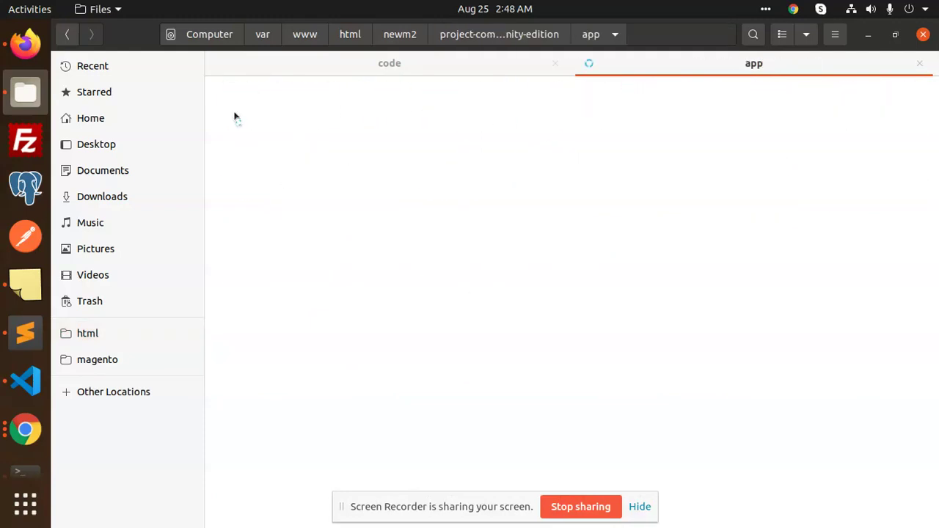
pyautogui.doubleClick(235, 113)
pyautogui.rightClick(438, 185)
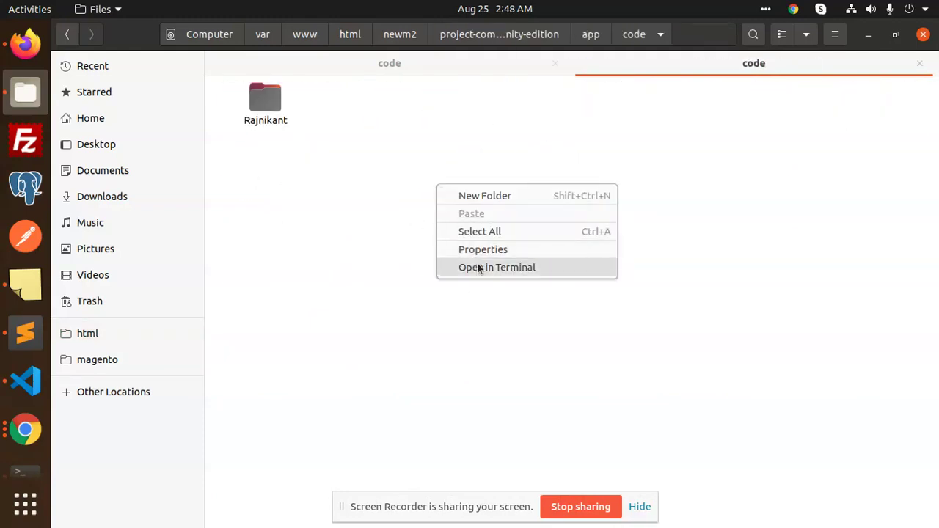
pyautogui.click(478, 268)
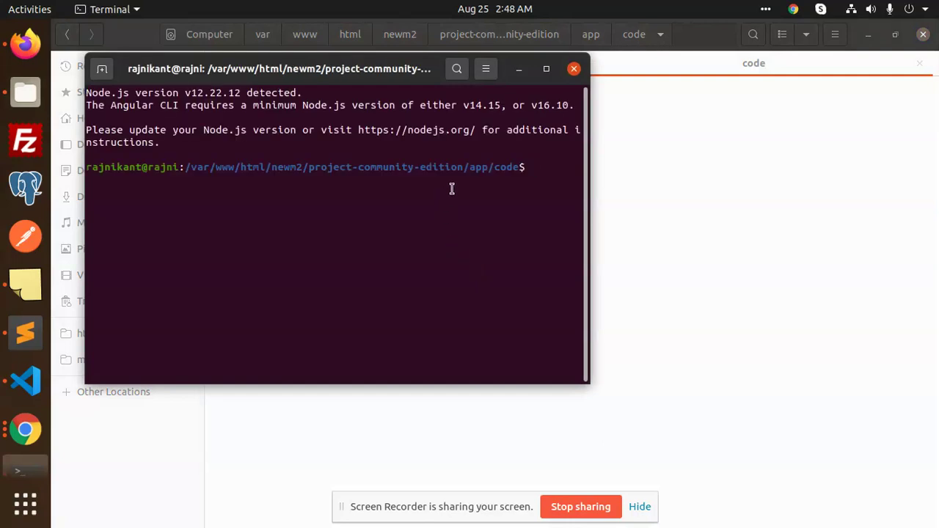
# - Run git clone with the pasted magento2-stripe HTTPS URL inside app/code
pyautogui.write('git clone')
pyautogui.write('https://github.com/aune-io/magento2-stripe.git')
pyautogui.press('Return')
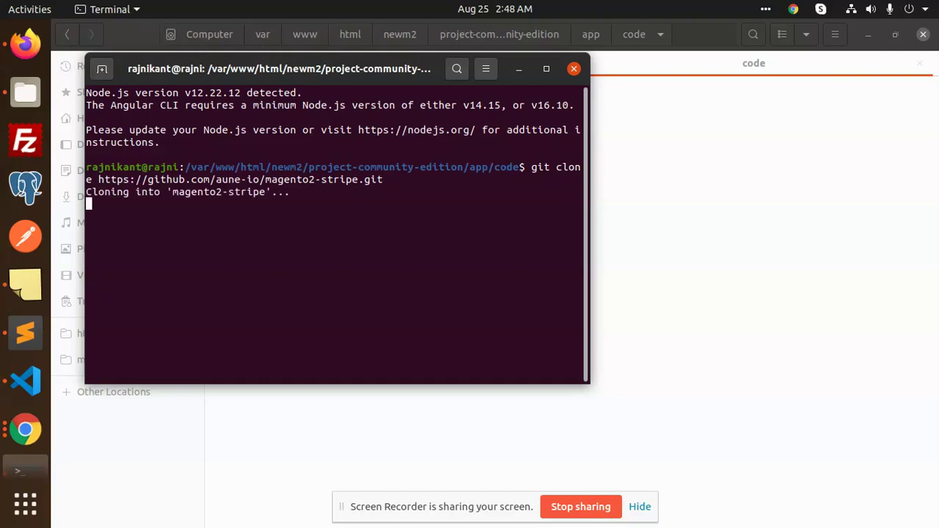
pyautogui.click(720, 215)
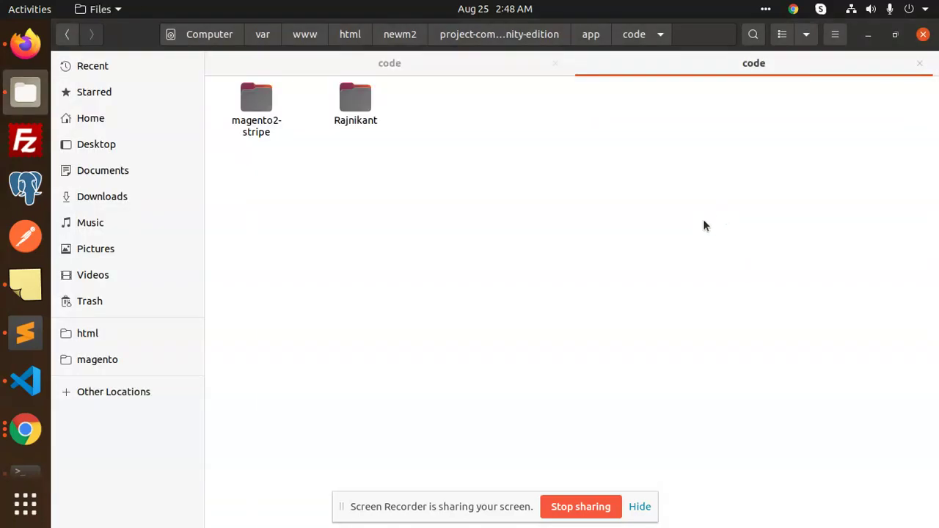
# - Open magento2-stripe/registration.php in Sublime Text and copy the module name Aune_Stripe
pyautogui.hotkey('alt', 'Tab')
pyautogui.click(574, 70)
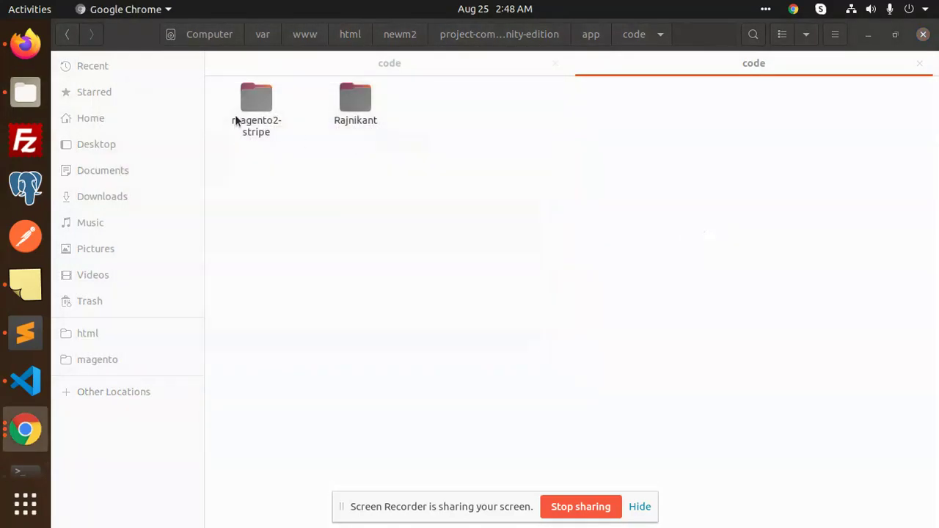
pyautogui.doubleClick(255, 115)
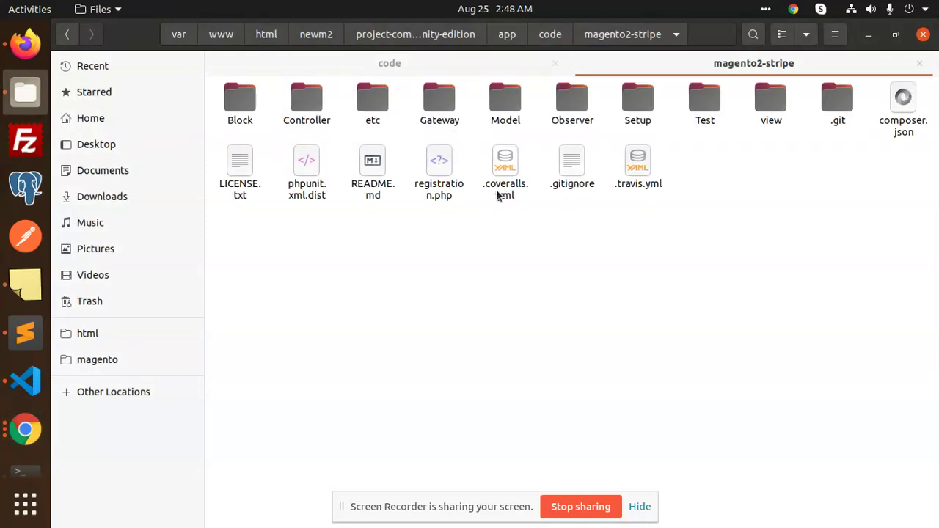
pyautogui.click(433, 189)
pyautogui.rightClick(417, 192)
pyautogui.press('Escape')
pyautogui.press('Return')
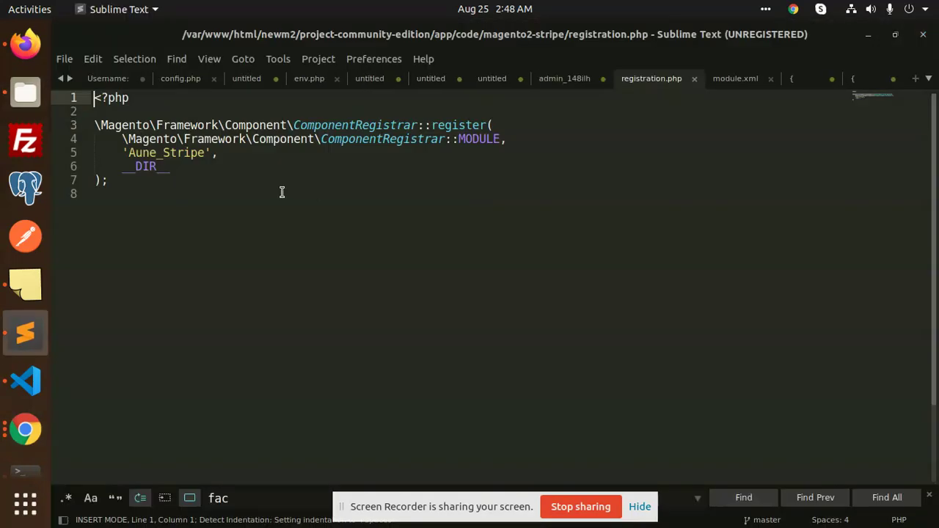
pyautogui.moveTo(129, 153); pyautogui.dragTo(205, 154)
pyautogui.hotkey('ctrl', 'c')
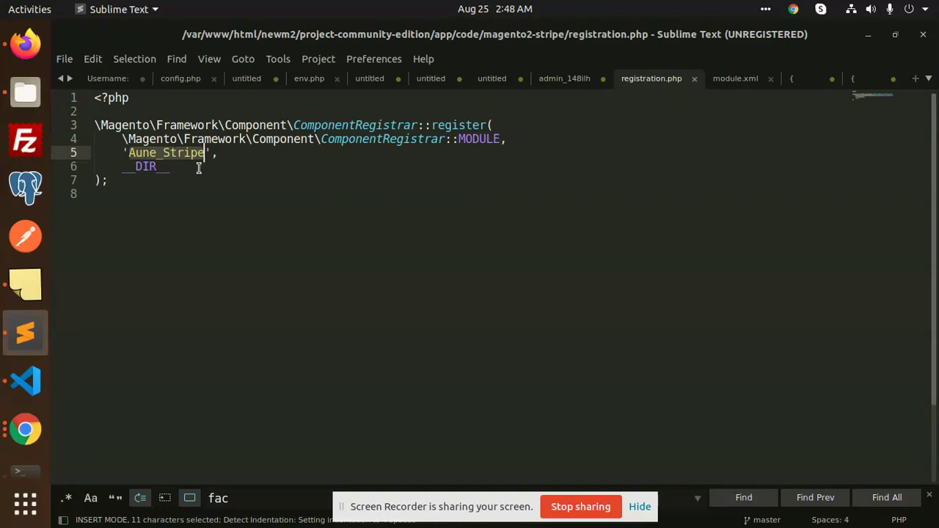
pyautogui.hotkey('alt', 'Tab')
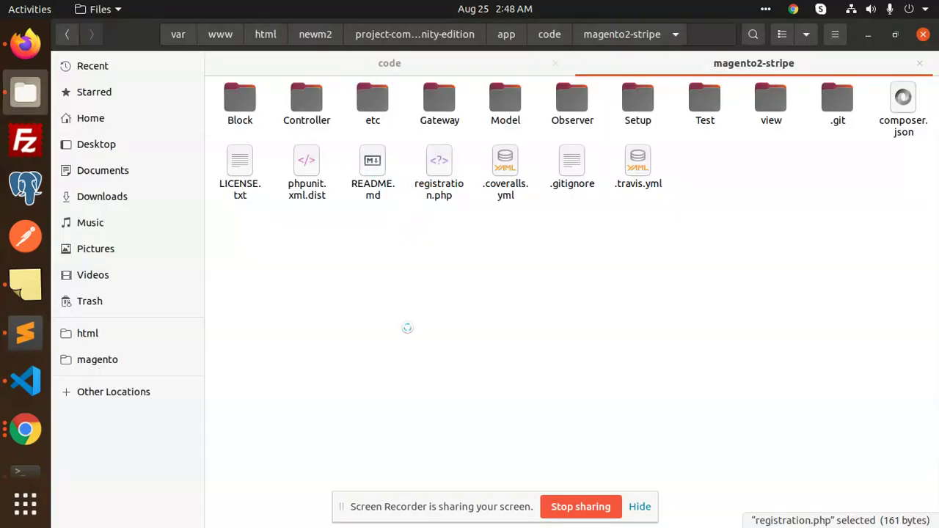
# - Create a new folder named Stripe inside magento2-stripe
pyautogui.rightClick(444, 262)
pyautogui.click(433, 255)
pyautogui.rightClick(476, 265)
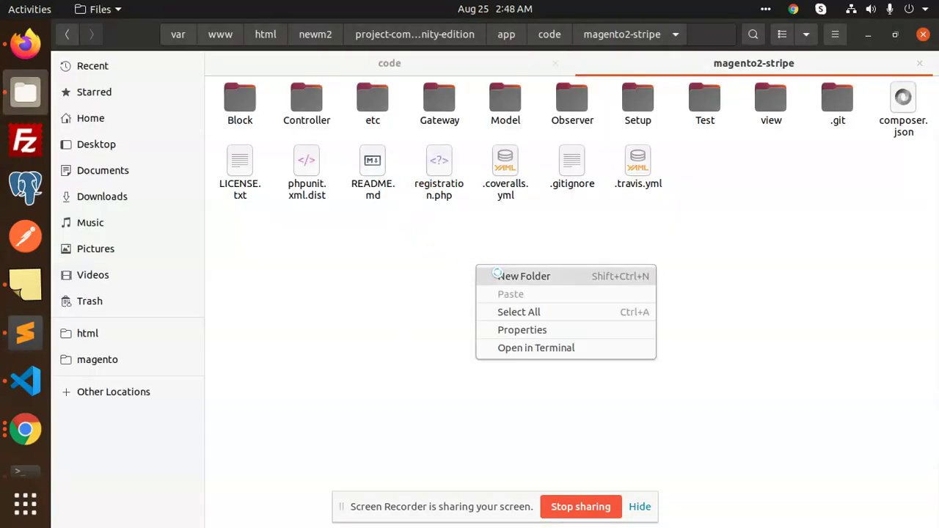
pyautogui.click(498, 276)
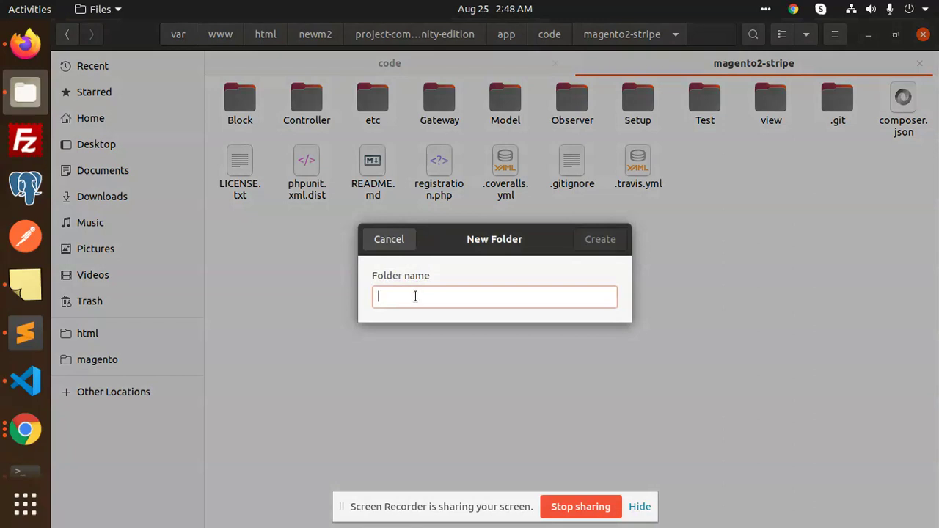
pyautogui.hotkey('ctrl', 'v')
pyautogui.moveTo(405, 297); pyautogui.dragTo(335, 296)
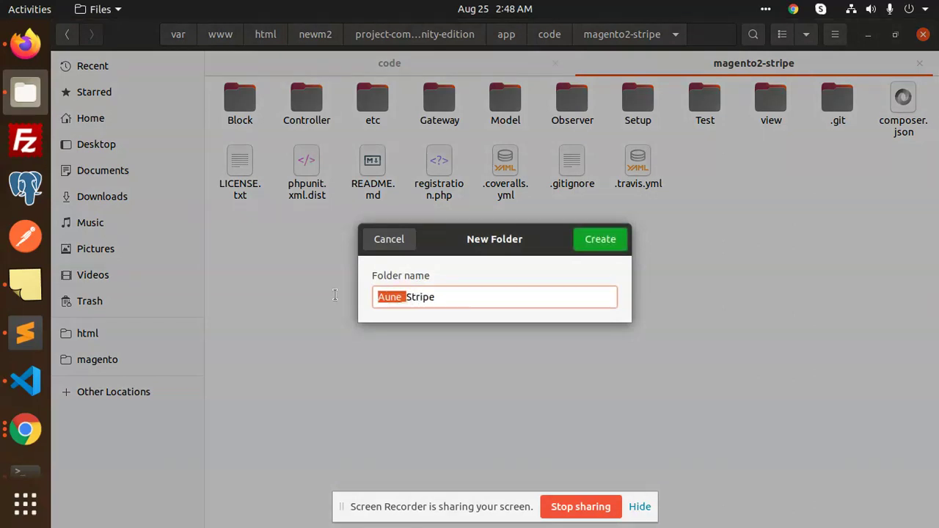
pyautogui.press('BackSpace')
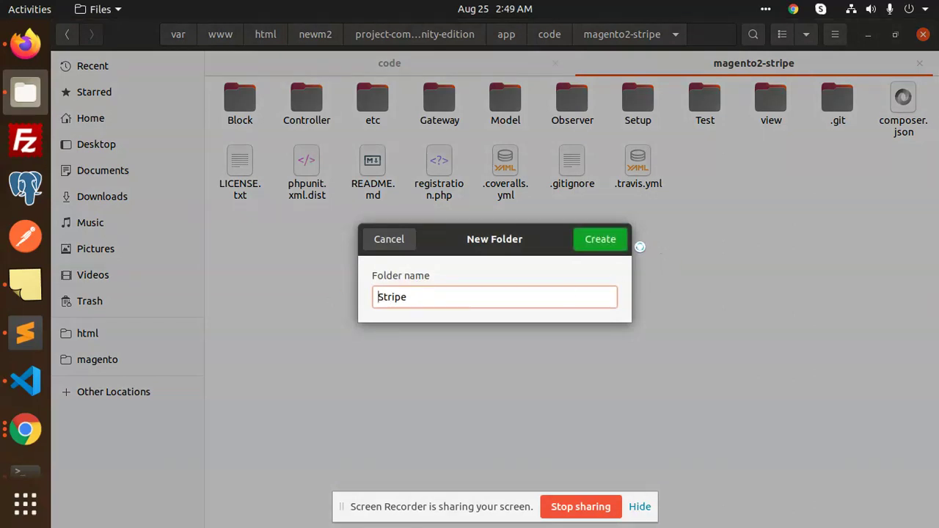
pyautogui.click(620, 244)
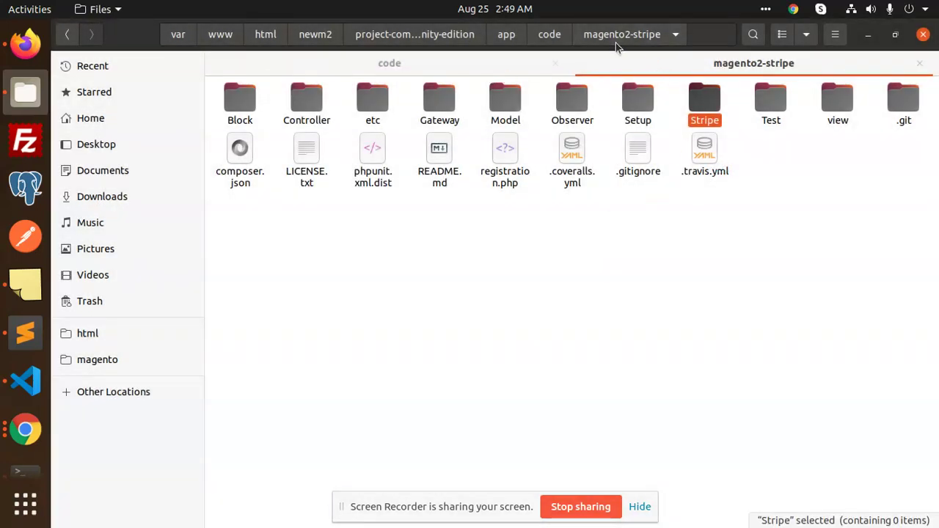
# - Rename the magento2-stripe folder to Aune and open it
pyautogui.click(555, 36)
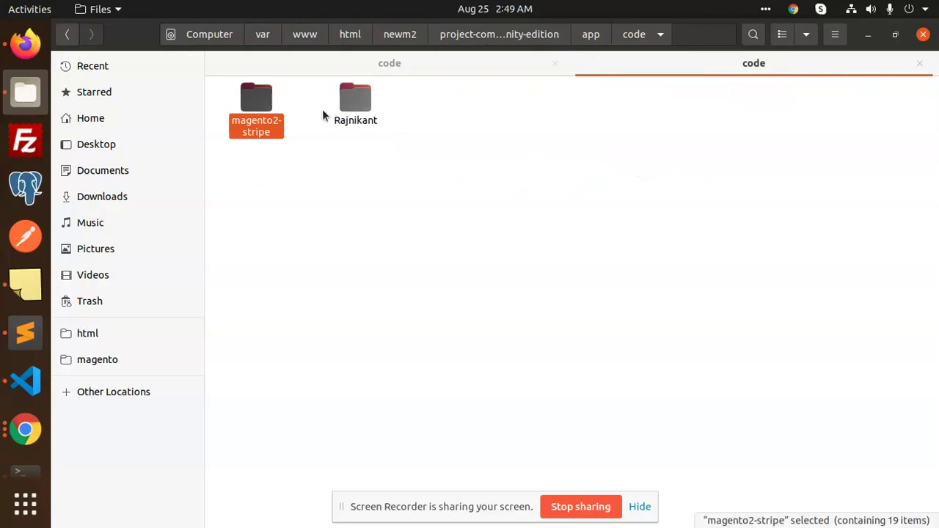
pyautogui.rightClick(270, 131)
pyautogui.click(332, 297)
pyautogui.write('Aune_')
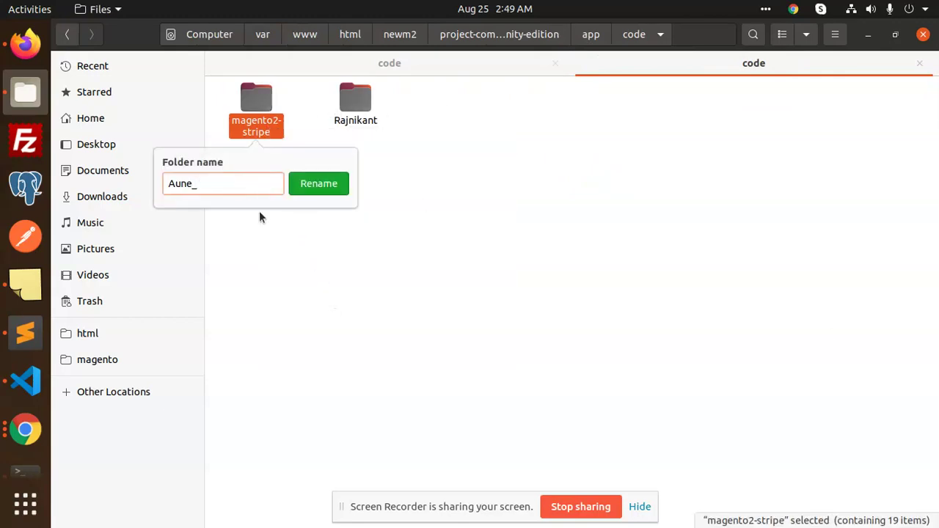
pyautogui.press('BackSpace')
pyautogui.click(312, 188)
pyautogui.doubleClick(249, 103)
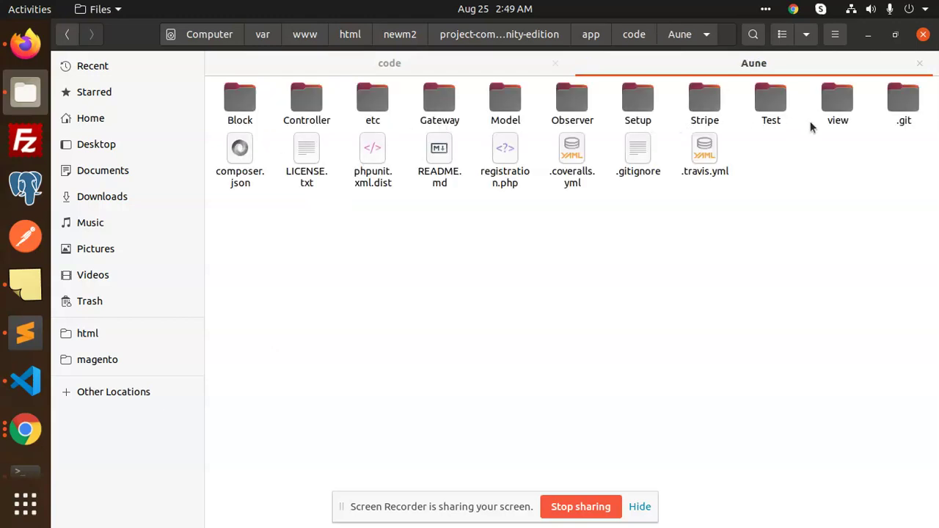
# - Move all extension files and folders except Stripe into the Stripe folder
pyautogui.click(703, 103)
pyautogui.hotkey('ctrl', 'a')
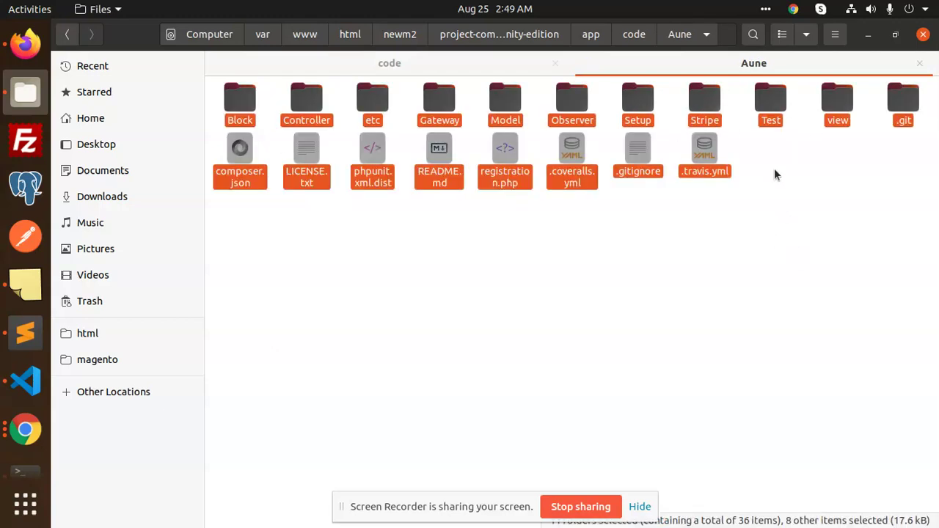
pyautogui.keyDown('ctrl'); pyautogui.click(707, 129); pyautogui.keyUp('ctrl')
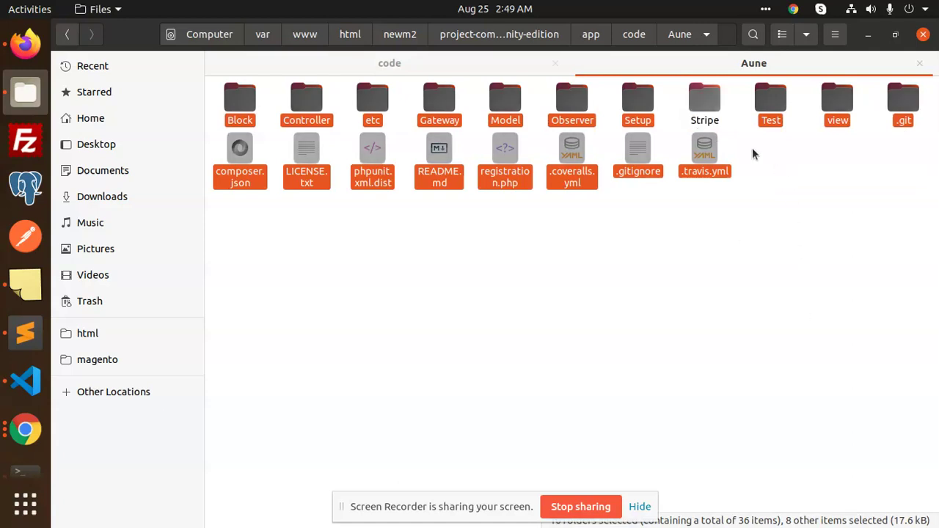
pyautogui.doubleClick(703, 103)
pyautogui.rightClick(429, 172)
pyautogui.click(468, 197)
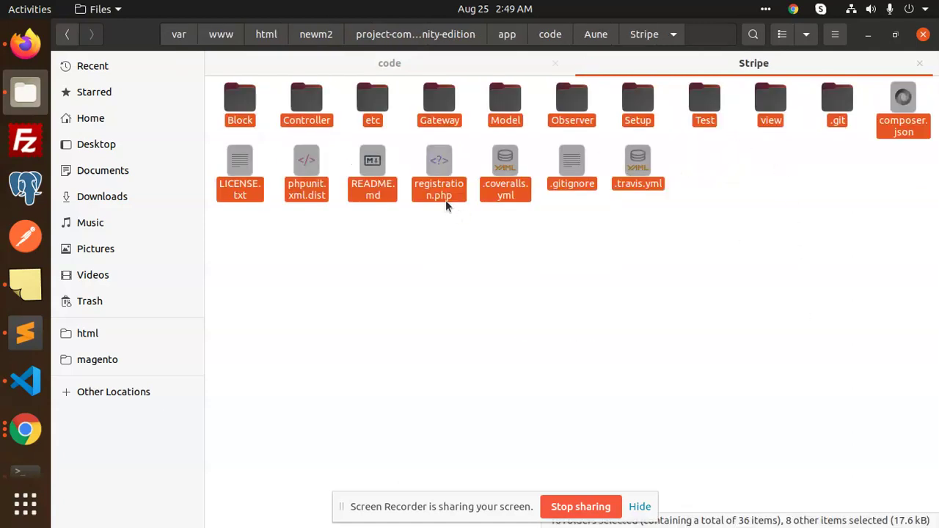
pyautogui.click(460, 253)
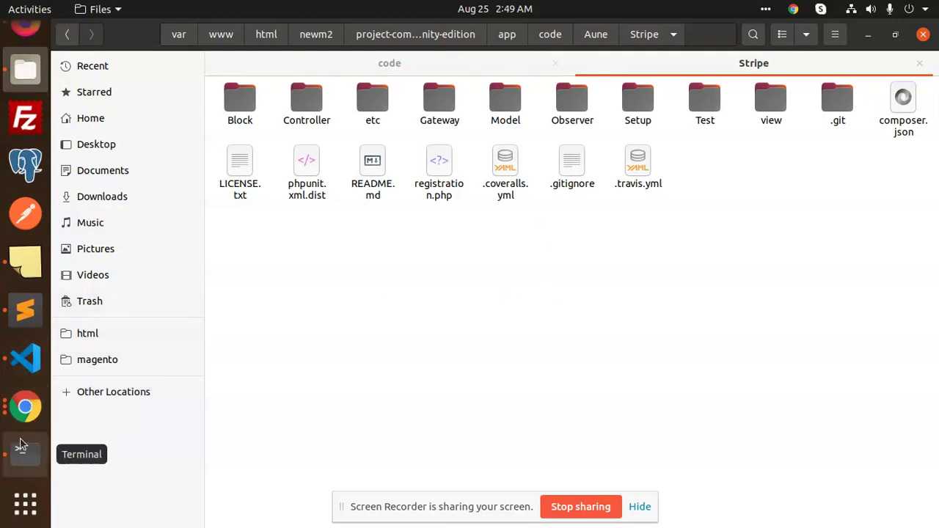
pyautogui.click(22, 447)
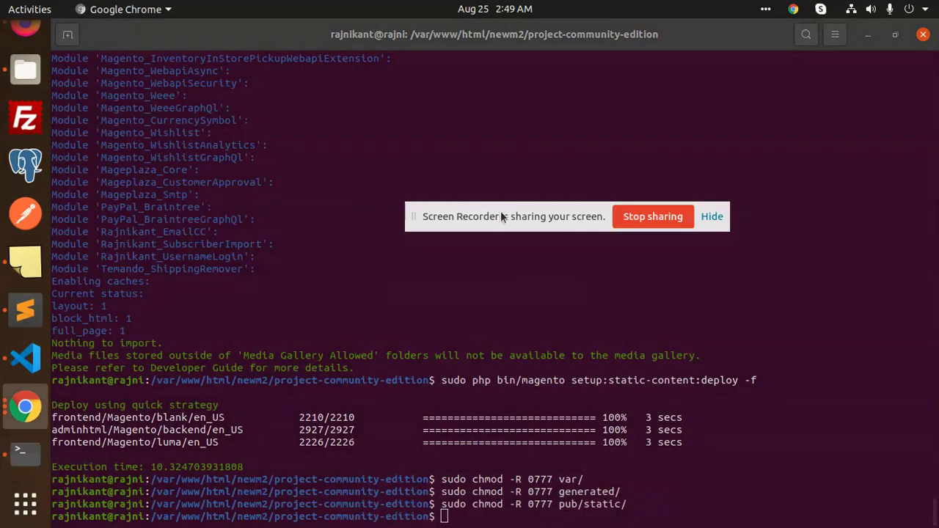
# - Run sudo php bin/magento setup:di:compile
pyautogui.press('Up')
pyautogui.press('Up')
pyautogui.press('Up')
pyautogui.press('Up')
pyautogui.press('Up')
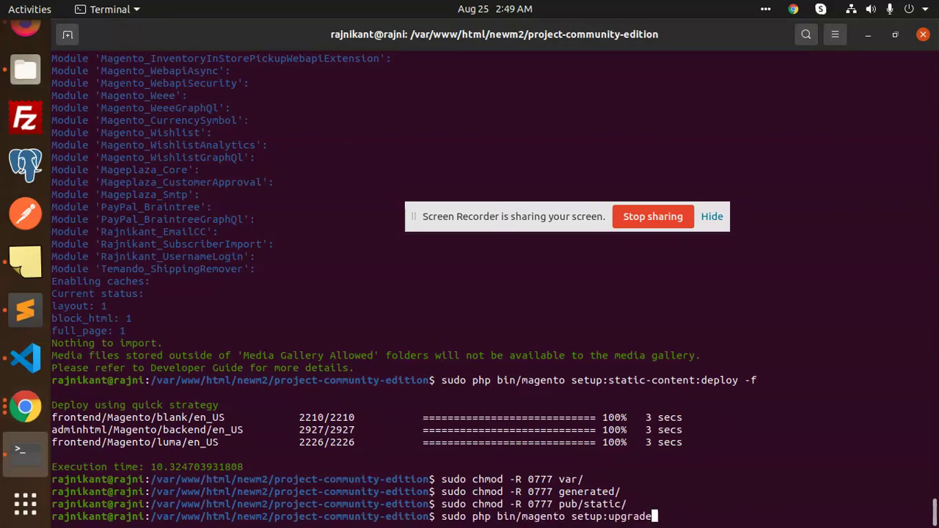
pyautogui.press('Up')
pyautogui.press('Down')
pyautogui.press('BackSpace')
pyautogui.press('BackSpace')
pyautogui.press('BackSpace')
pyautogui.press('BackSpace')
pyautogui.press('BackSpace')
pyautogui.press('BackSpace')
pyautogui.press('BackSpace')
pyautogui.write('di:compile')
pyautogui.press('Return')
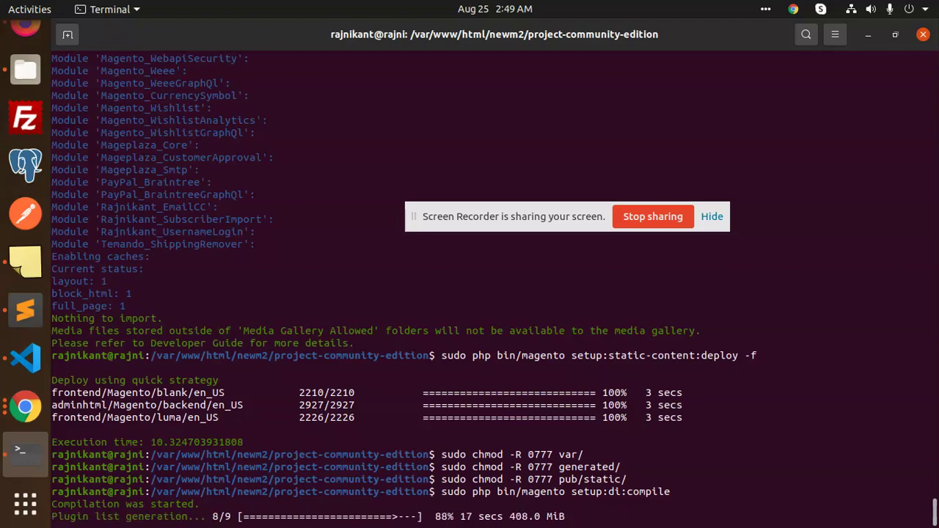
# - Run sudo php bin/magento setup:upgrade
pyautogui.press('Up')
pyautogui.press('Up')
pyautogui.press('Up')
pyautogui.press('Up')
pyautogui.press('Up')
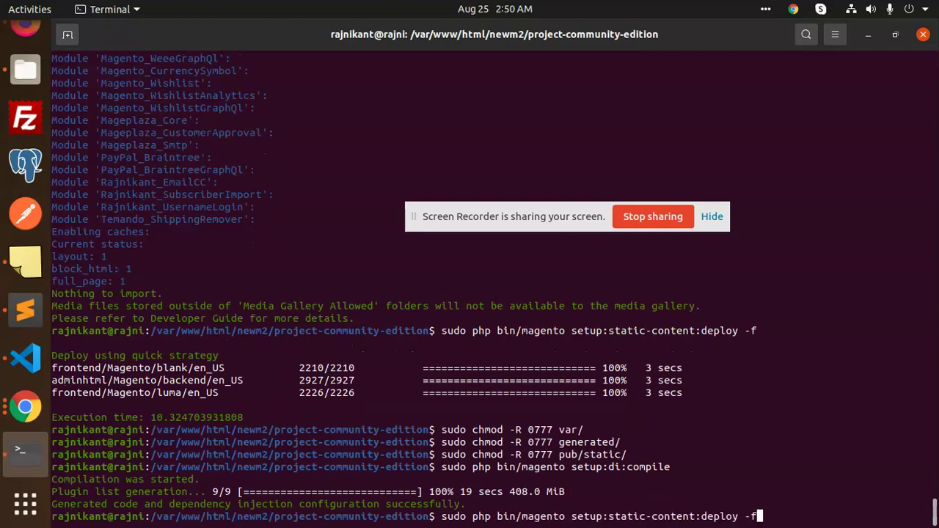
pyautogui.press('Up')
pyautogui.press('Return')
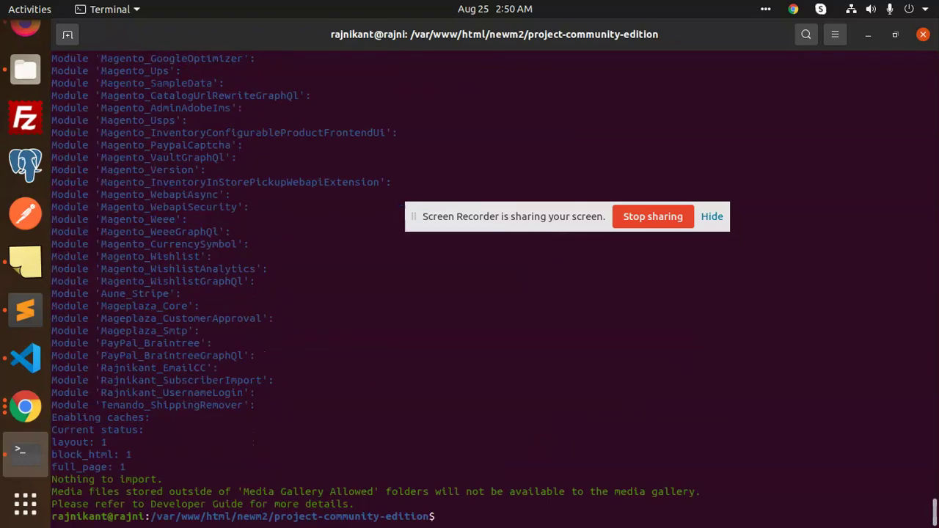
# - Run setup:static-content:deploy -f, then paste and run the three chmod 0777 commands from Xpad
pyautogui.press('Up')
pyautogui.press('Up')
pyautogui.press('Up')
pyautogui.press('Up')
pyautogui.press('Up')
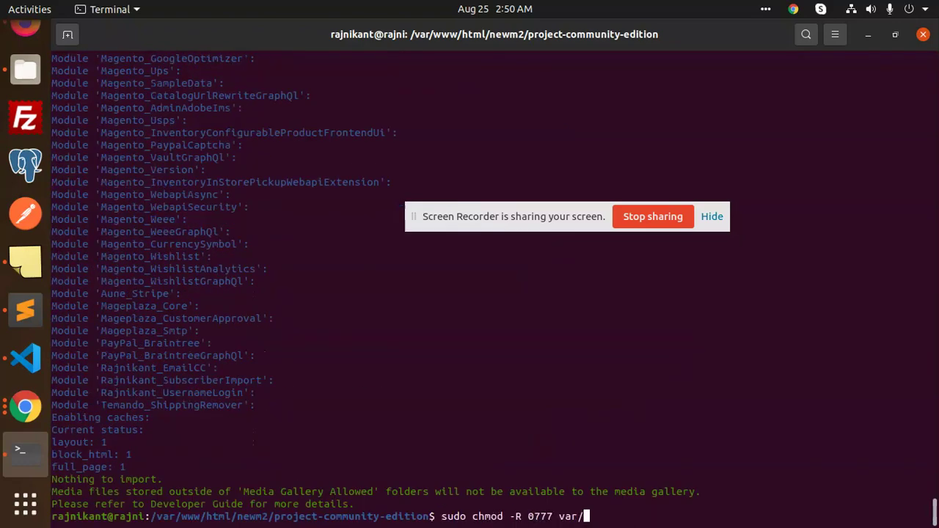
pyautogui.press('Return')
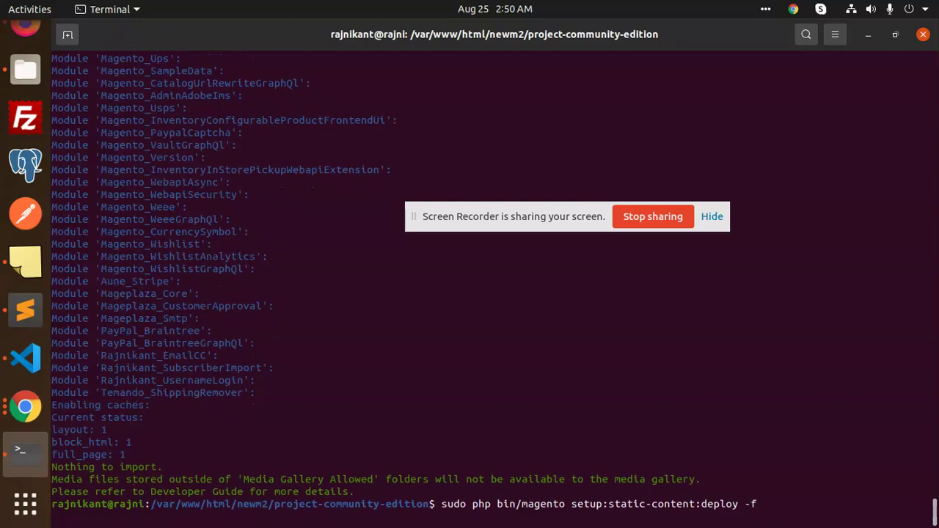
pyautogui.click(25, 261)
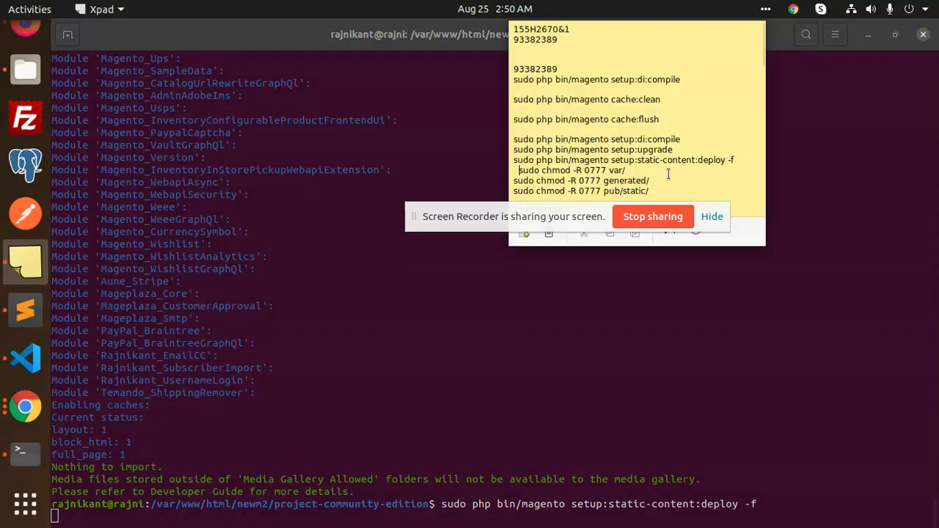
pyautogui.moveTo(665, 192); pyautogui.dragTo(515, 170)
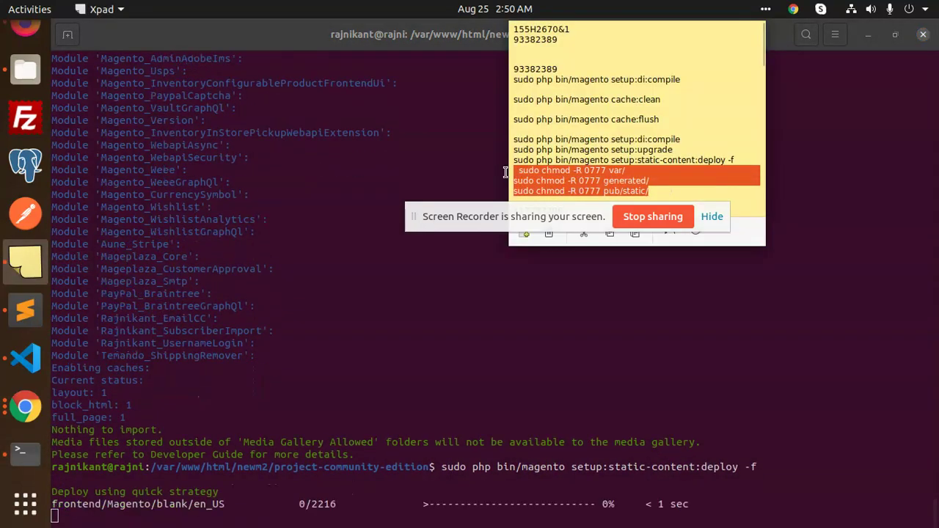
pyautogui.click(475, 316)
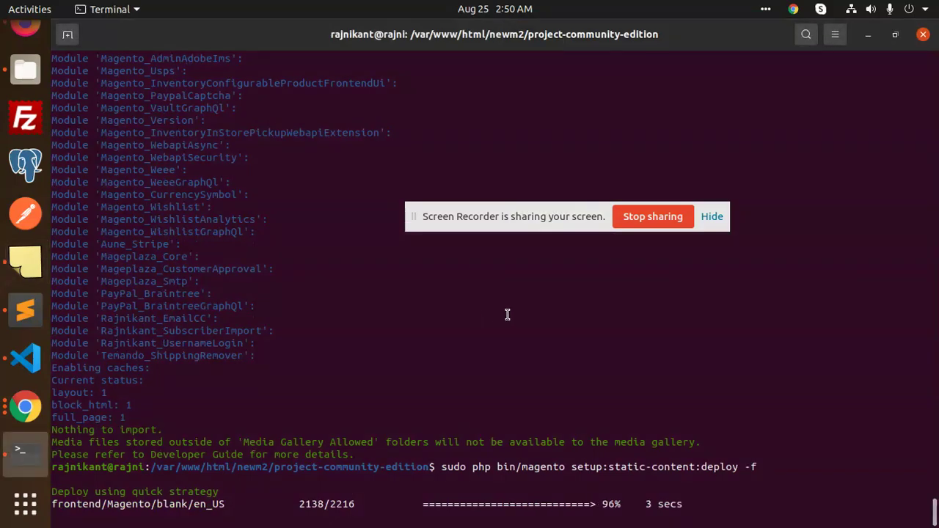
pyautogui.rightClick(444, 314)
pyautogui.click(501, 360)
pyautogui.press('Return')
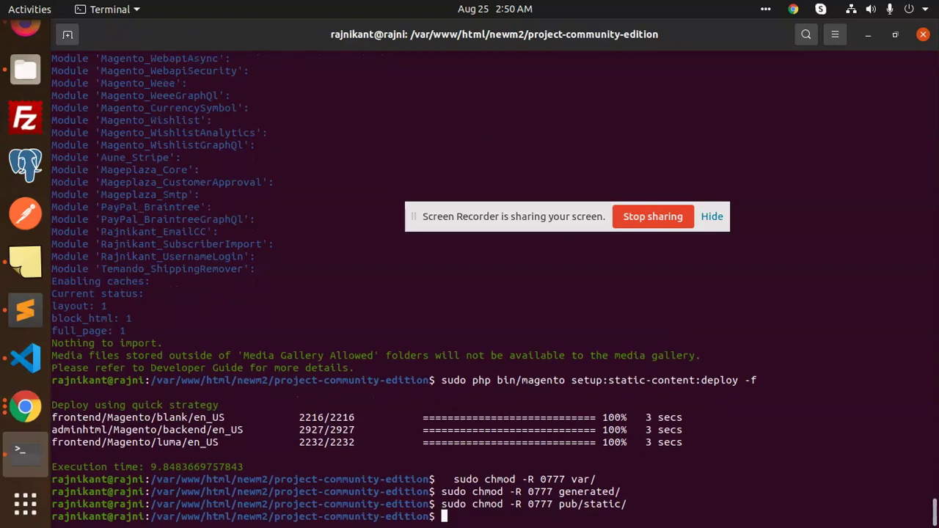
pyautogui.hotkey('alt', 'Tab')
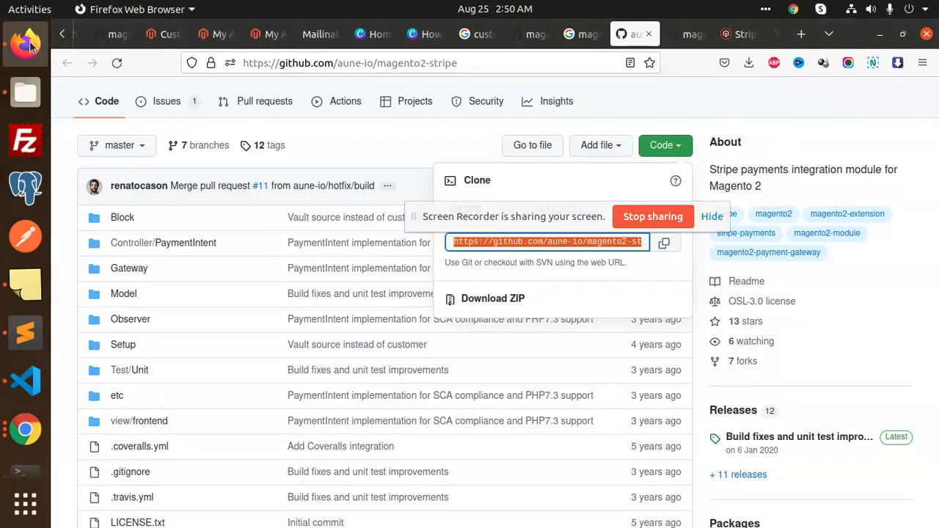
# - Open Stores > Configuration > Sales > Payment Methods in the Magento admin tab
pyautogui.click(266, 34)
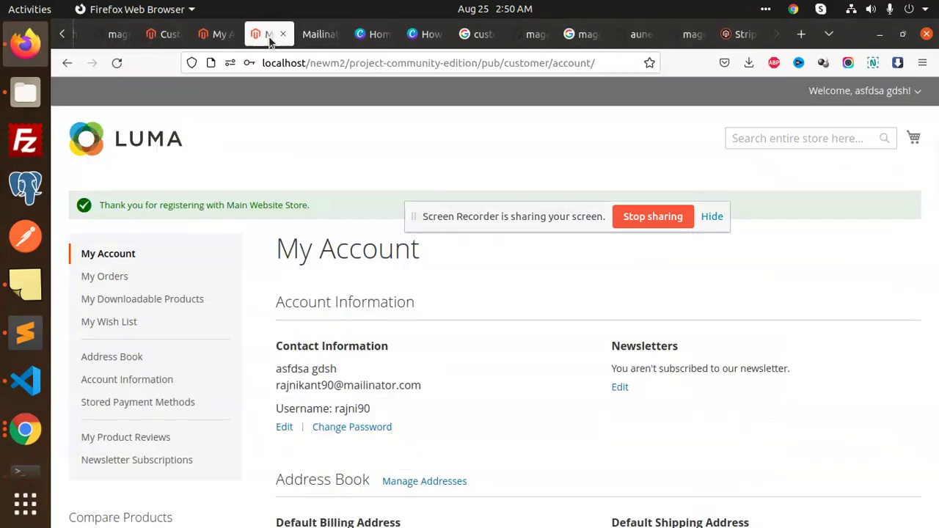
pyautogui.click(196, 35)
pyautogui.click(167, 34)
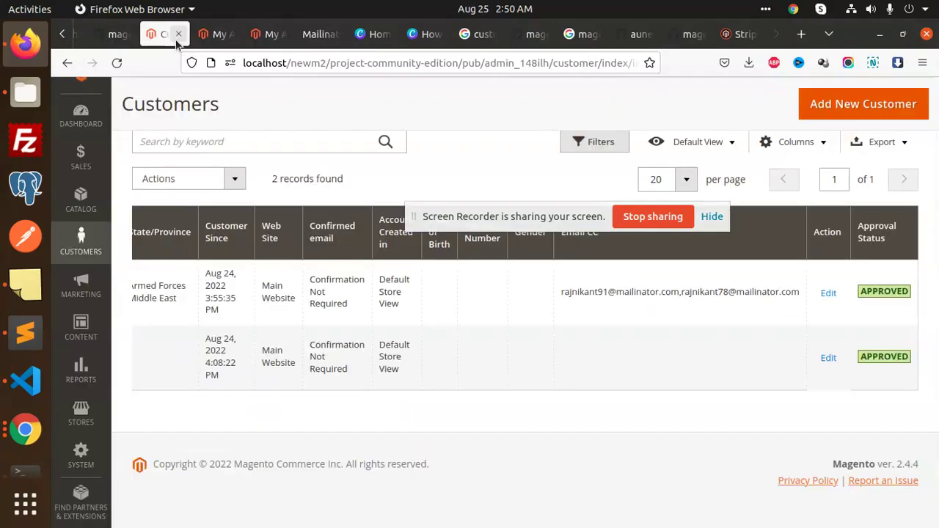
pyautogui.click(81, 414)
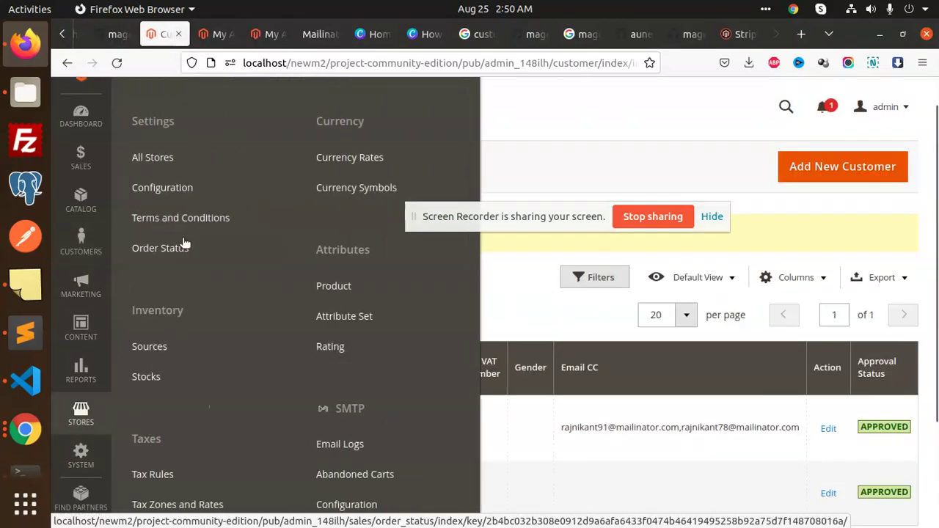
pyautogui.click(176, 190)
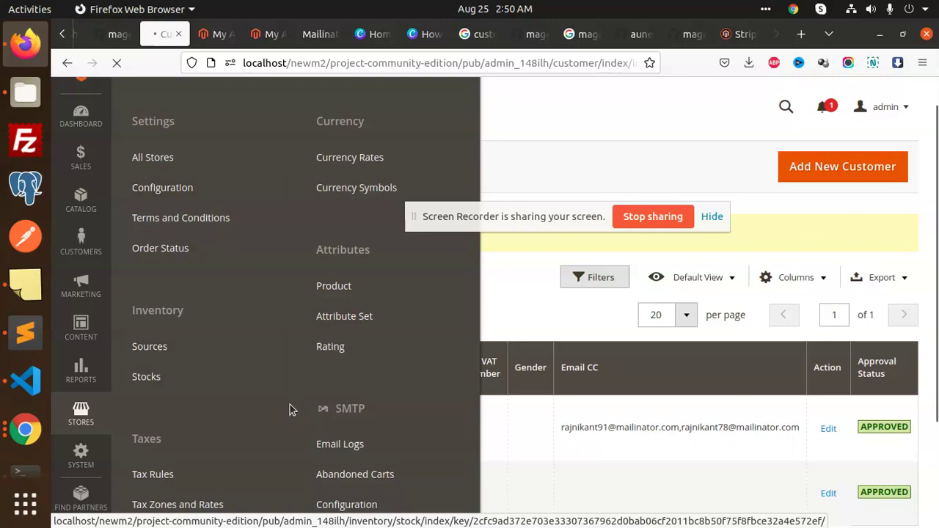
pyautogui.scroll(-10, 284, 389)
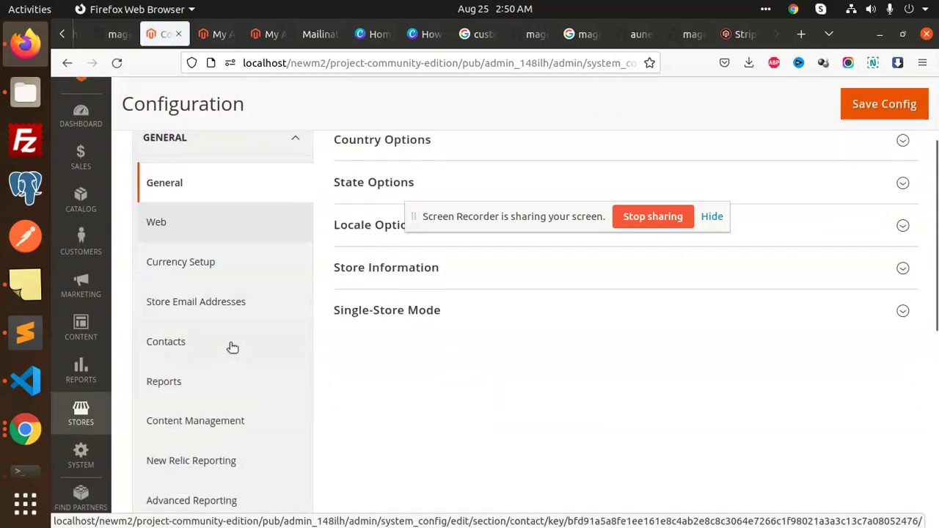
pyautogui.click(278, 320)
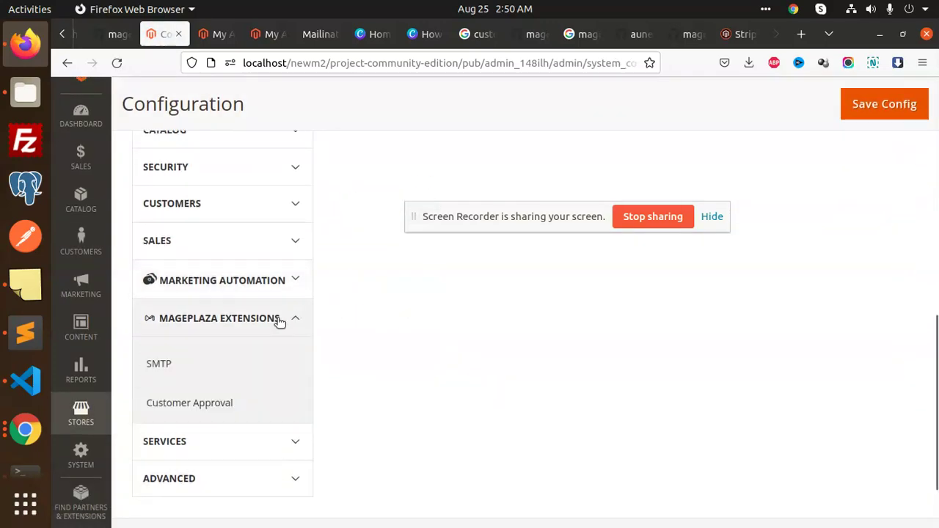
pyautogui.scroll(-3, 274, 325)
pyautogui.scroll(4, 256, 392)
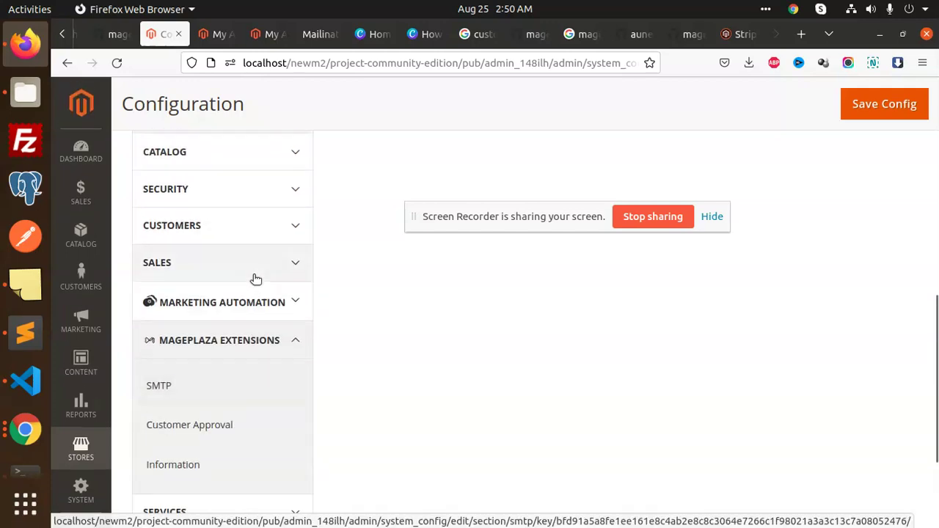
pyautogui.click(246, 274)
pyautogui.scroll(-5, 227, 361)
pyautogui.scroll(-2, 198, 402)
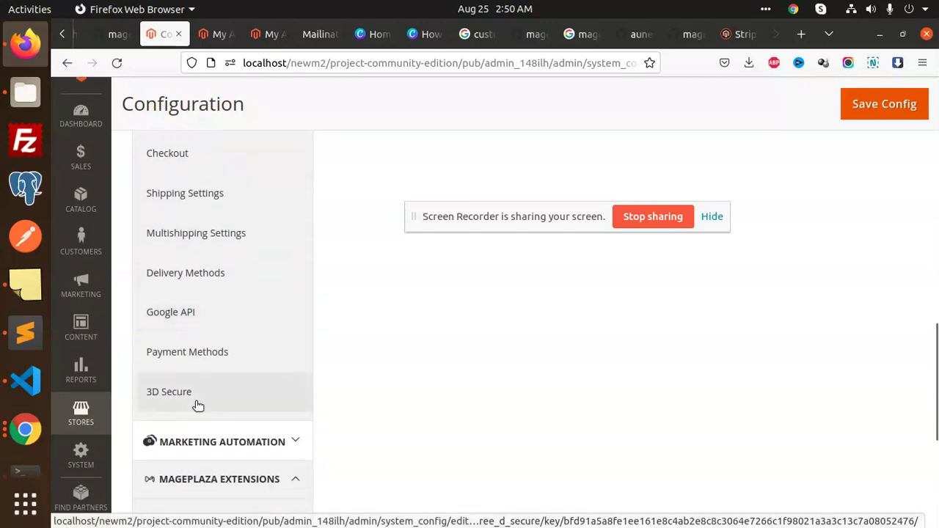
pyautogui.click(215, 353)
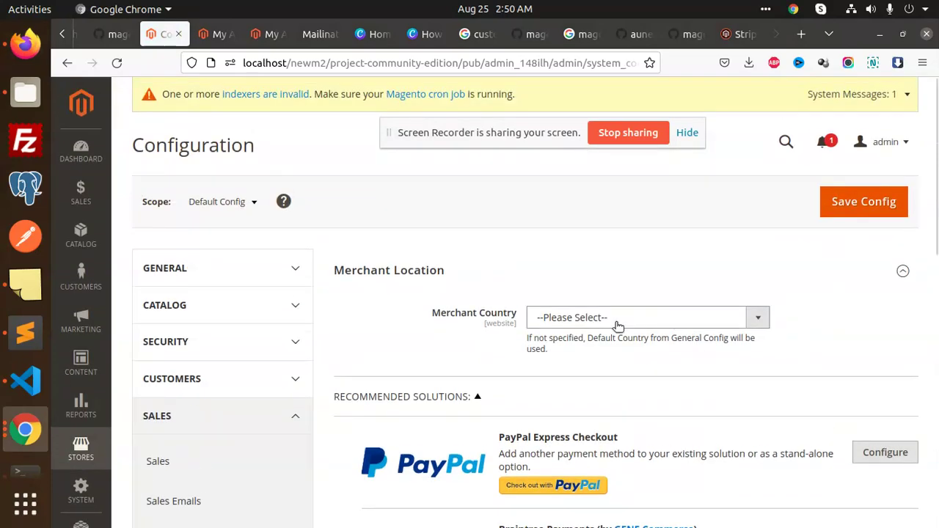
# - Set Merchant Country to India and save the configuration
pyautogui.click(608, 320)
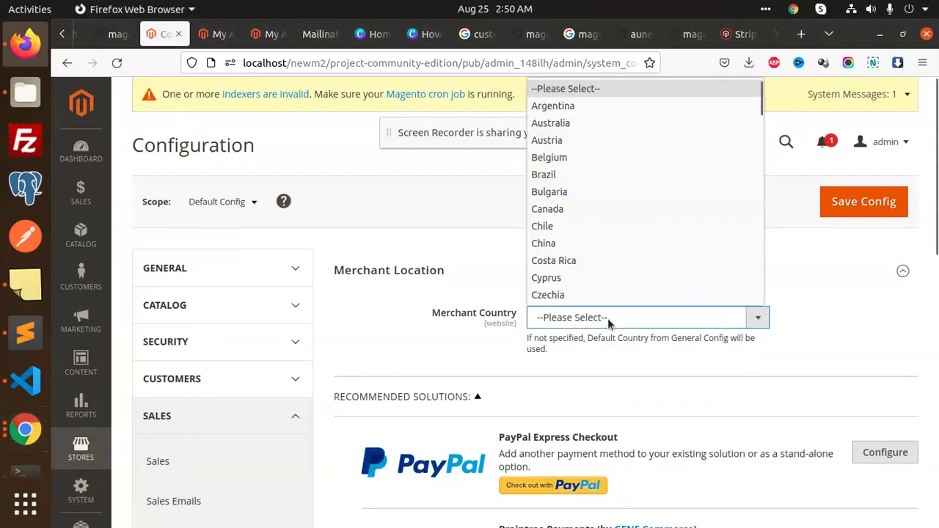
pyautogui.scroll(-5, 619, 286)
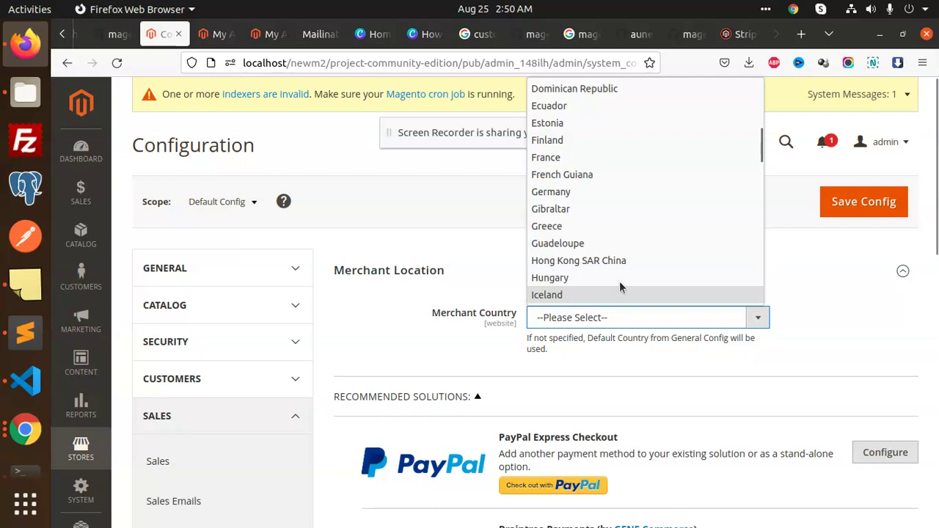
pyautogui.scroll(-2, 594, 260)
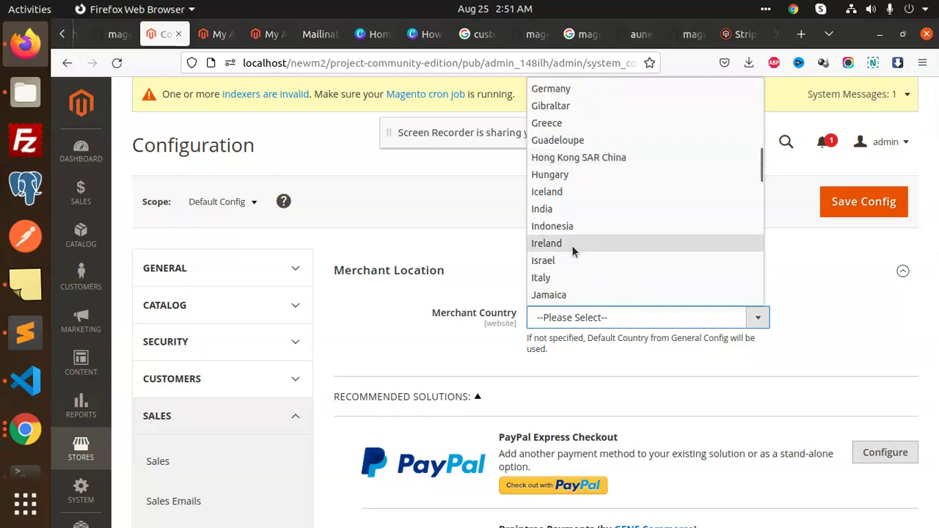
pyautogui.click(571, 210)
pyautogui.click(872, 211)
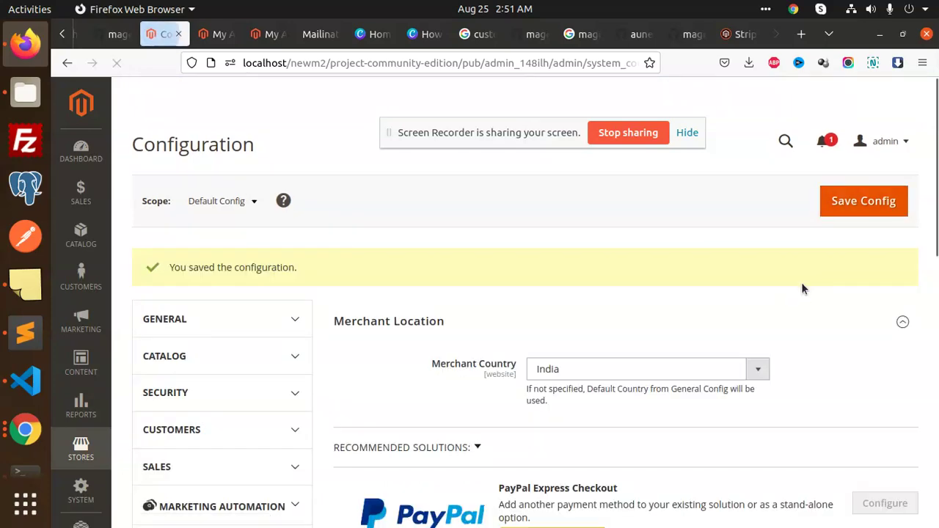
# - Expand Aune - Stripe, set Enable this Solution to Yes and keep Payment Action as Authorize
pyautogui.scroll(-6, 568, 374)
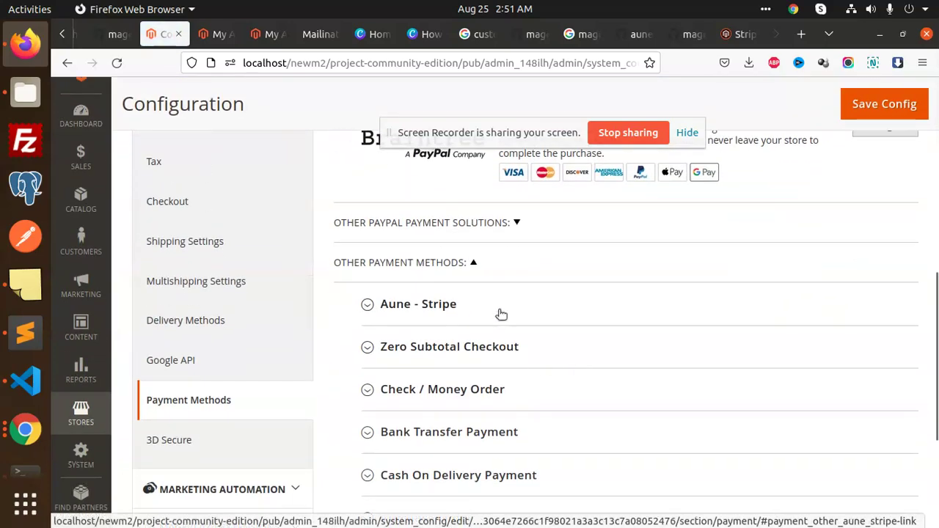
pyautogui.click(503, 313)
pyautogui.scroll(-3, 706, 349)
pyautogui.click(571, 229)
pyautogui.click(574, 244)
pyautogui.click(668, 258)
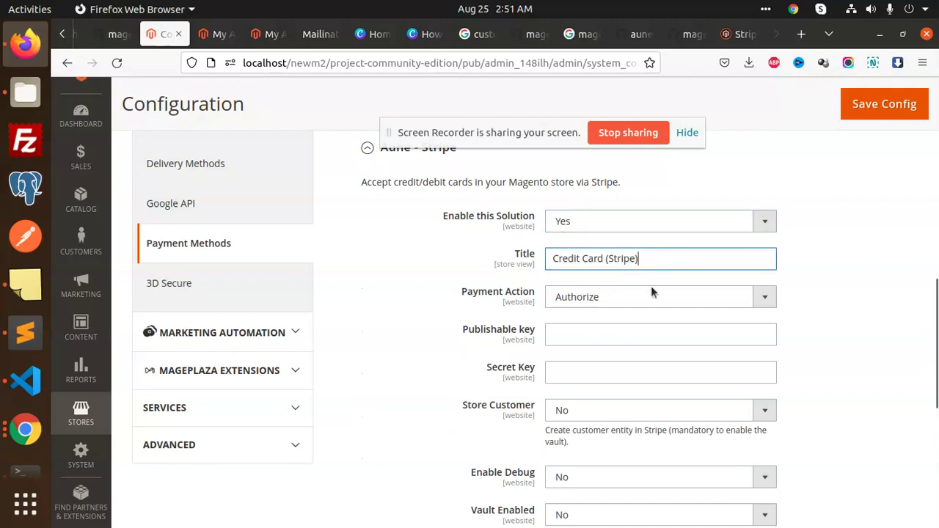
pyautogui.click(616, 297)
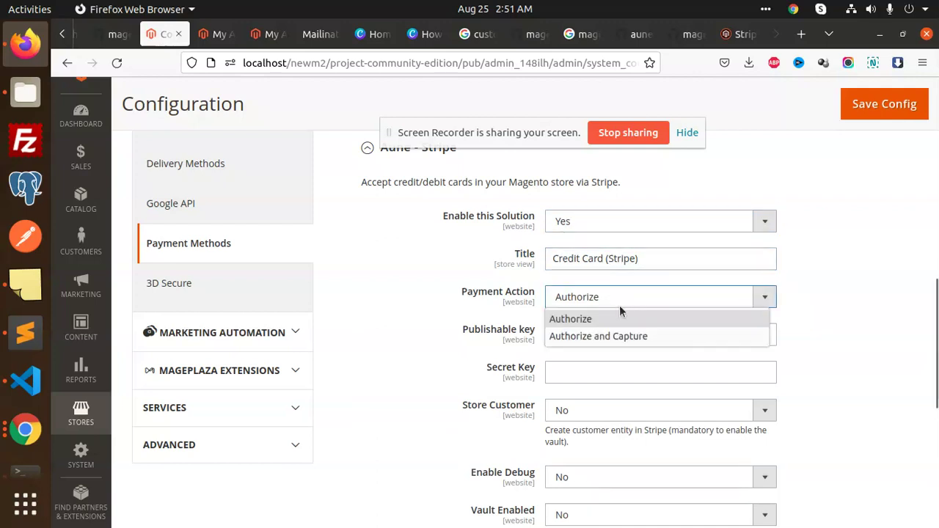
pyautogui.click(594, 302)
# - Check the Stripe publishable and secret key fields
pyautogui.click(621, 335)
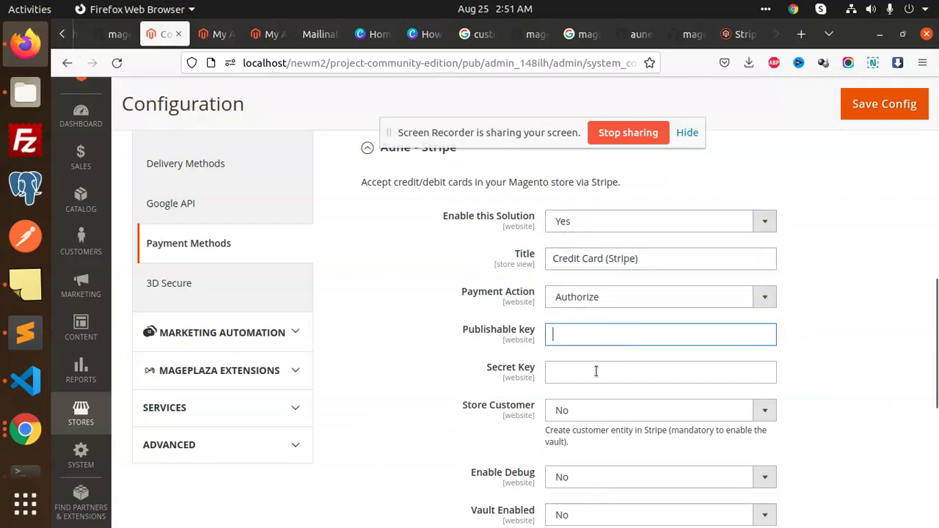
pyautogui.click(595, 372)
pyautogui.hotkey('shift', 'Tab')
pyautogui.scroll(-2, 541, 438)
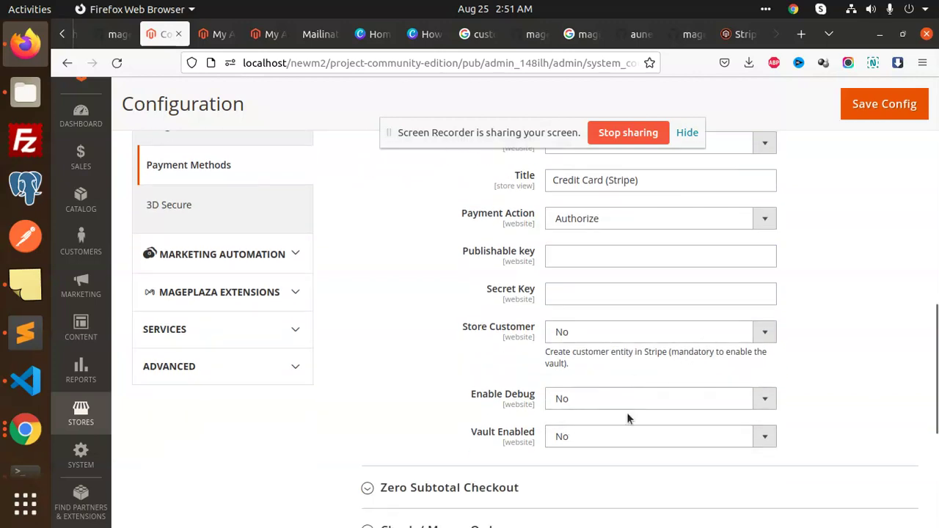
pyautogui.scroll(-4, 583, 415)
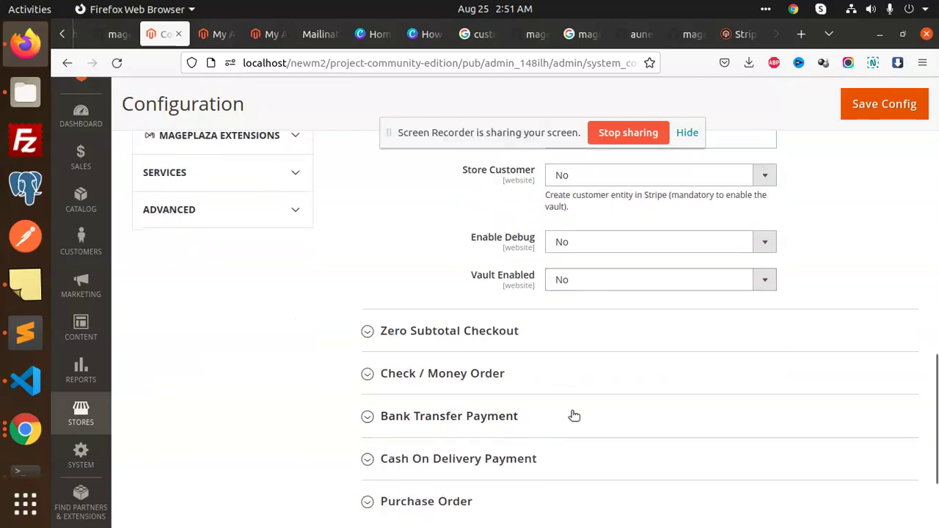
pyautogui.scroll(8, 582, 415)
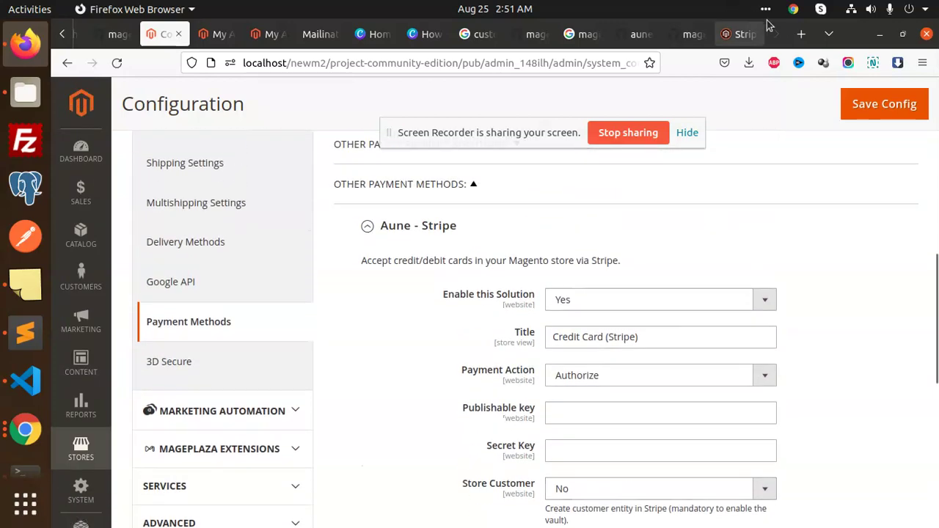
pyautogui.click(801, 34)
# - Search 'stripe login' and open the Stripe dashboard sign-in page
pyautogui.click(544, 63)
pyautogui.write('s')
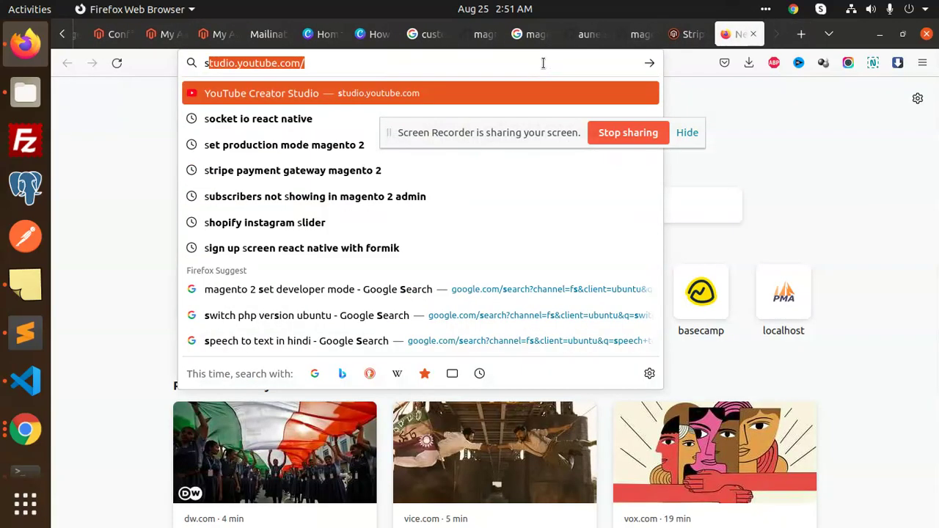
pyautogui.write('tripe lo')
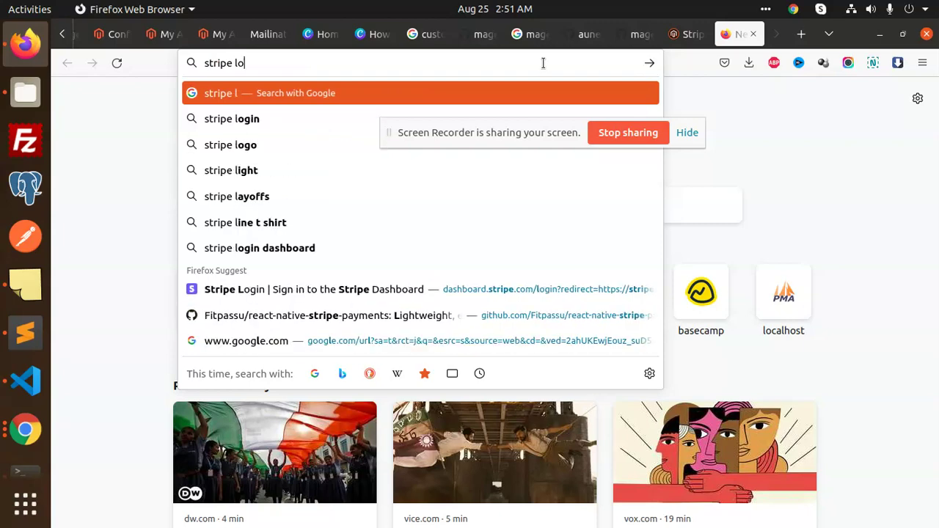
pyautogui.write('gin')
pyautogui.press('Return')
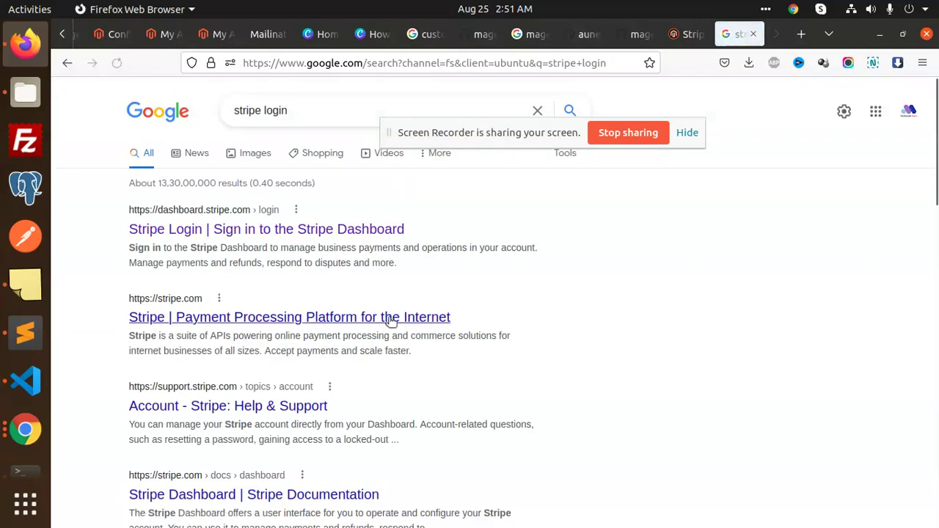
pyautogui.click(274, 232)
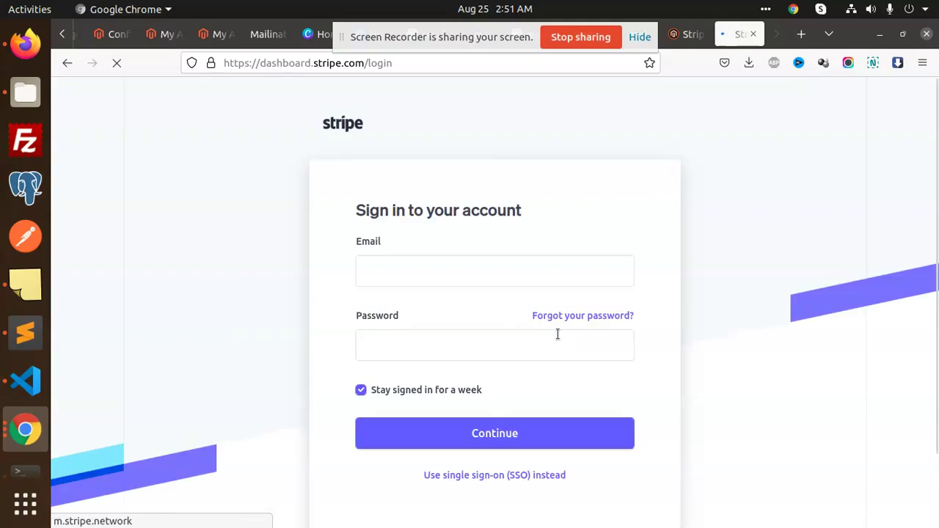
# - Fill in the saved account e-mail and password and submit the sign-in form
pyautogui.click(432, 272)
pyautogui.click(436, 312)
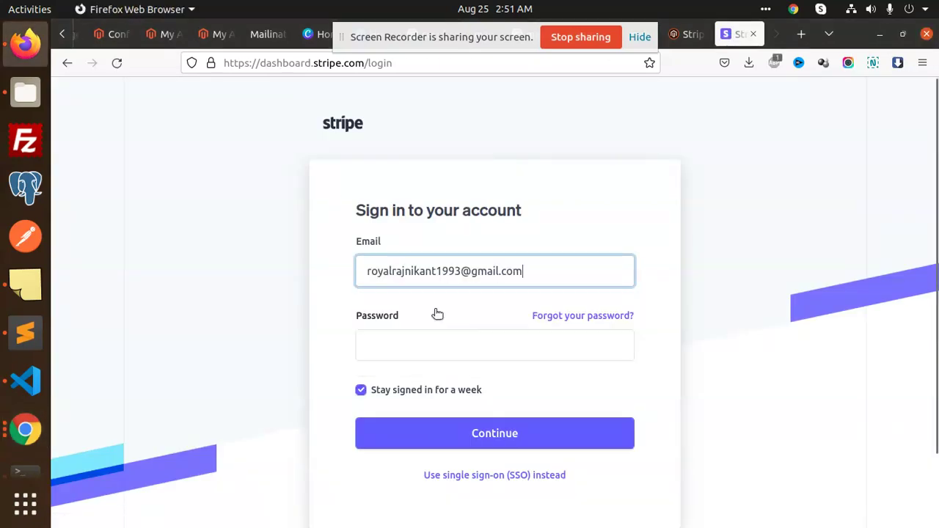
pyautogui.click(389, 336)
pyautogui.write('***')
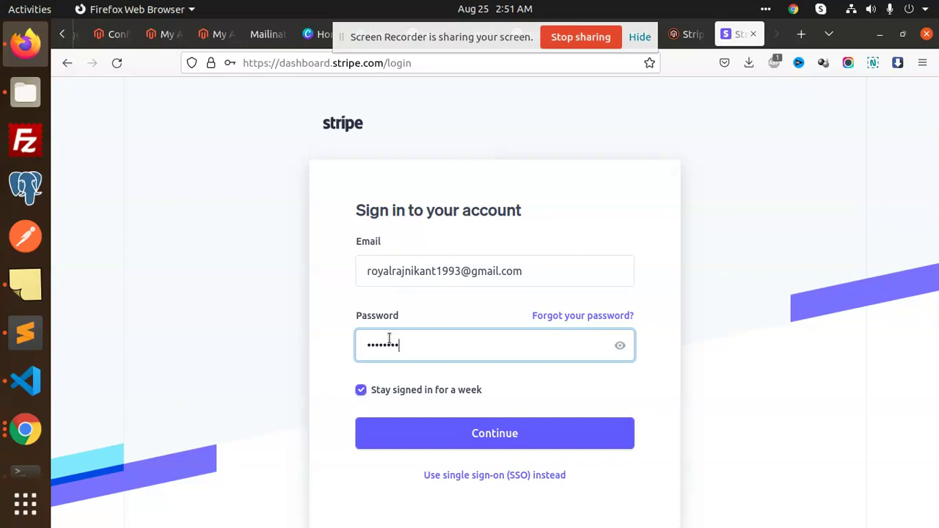
pyautogui.hotkey('ctrl', 'a')
pyautogui.press('BackSpace')
pyautogui.write('**')
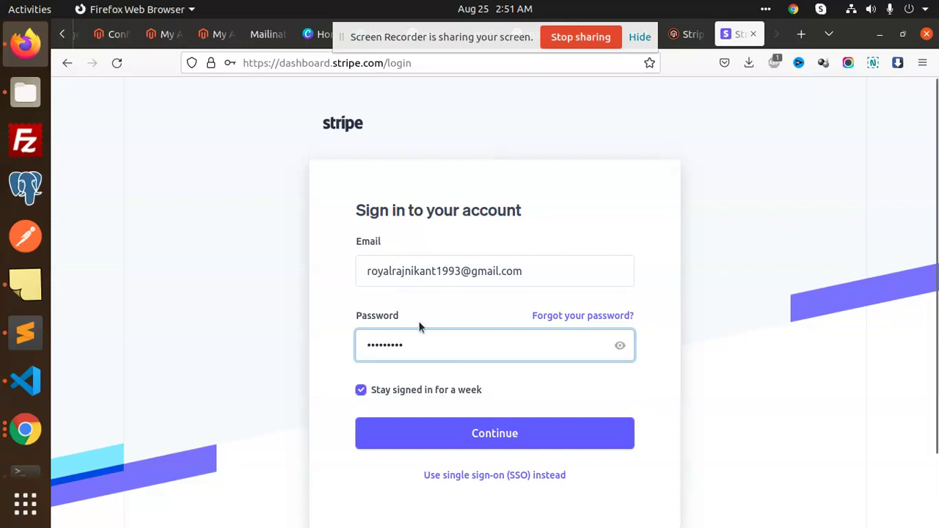
pyautogui.click(540, 439)
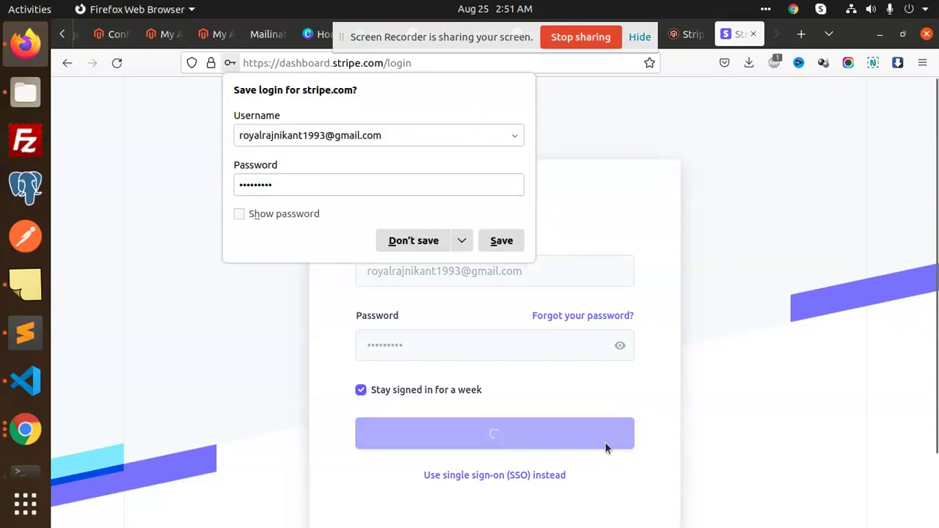
# - Retype the rejected password and submit the sign-in again
pyautogui.click(419, 349)
pyautogui.hotkey('ctrl', 'a')
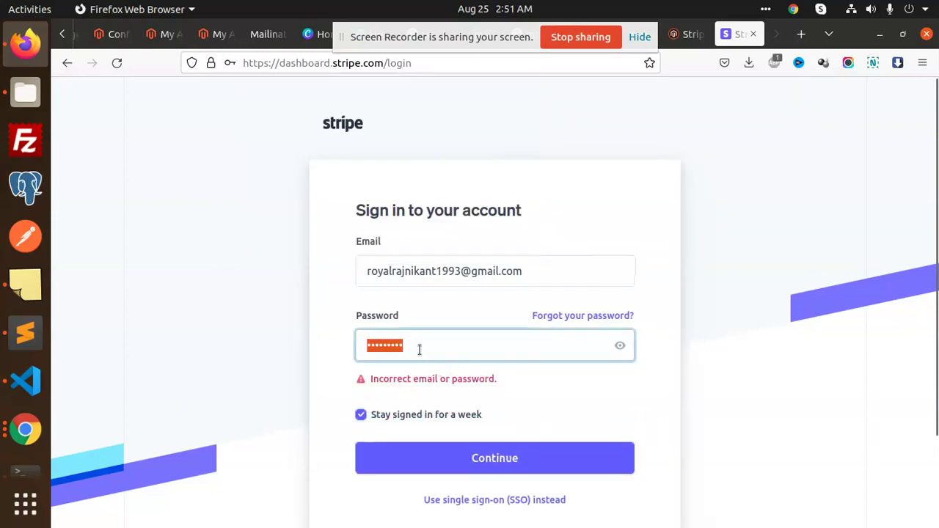
pyautogui.write('**')
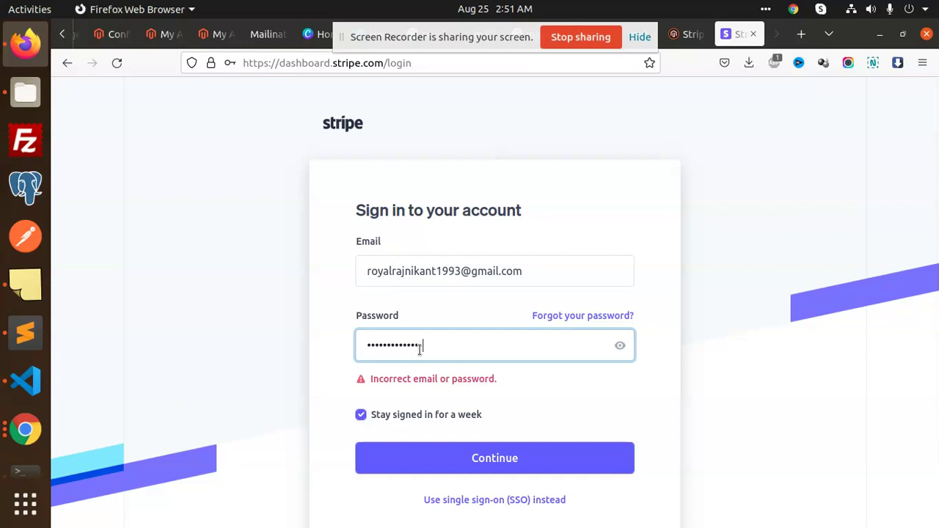
pyautogui.click(563, 460)
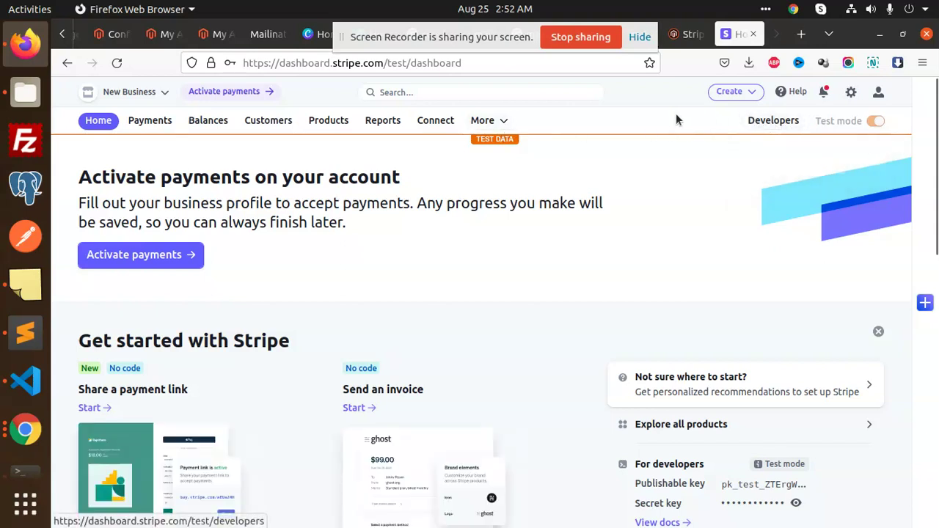
# - Open the personal Profile settings from the account menu and scroll through them
pyautogui.click(878, 93)
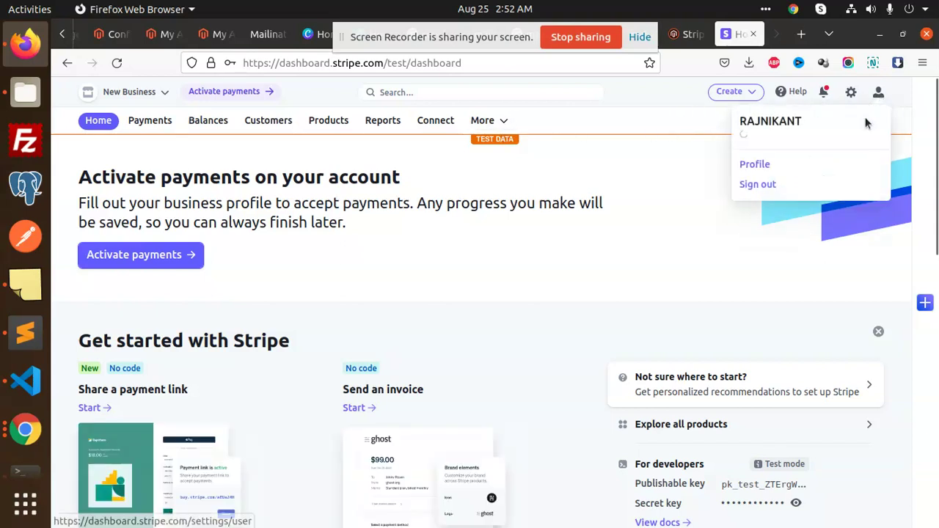
pyautogui.click(762, 165)
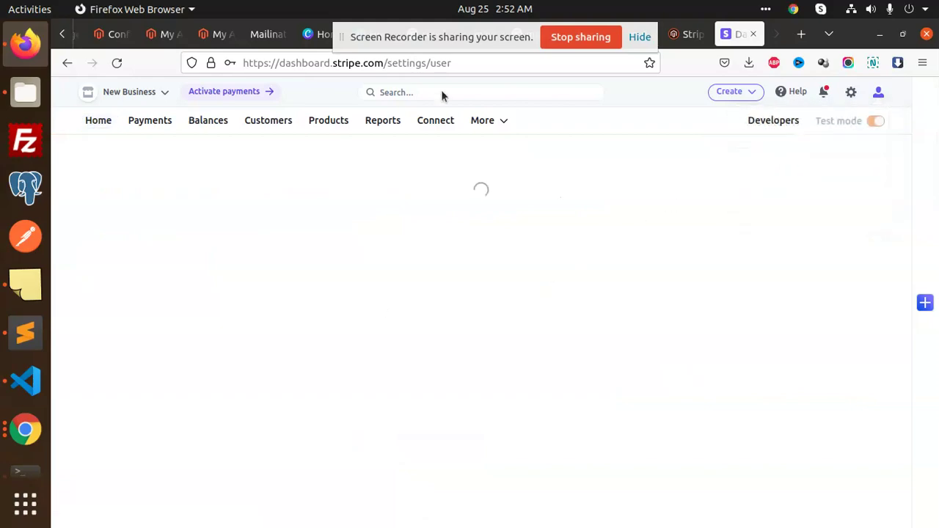
pyautogui.scroll(-3, 280, 301)
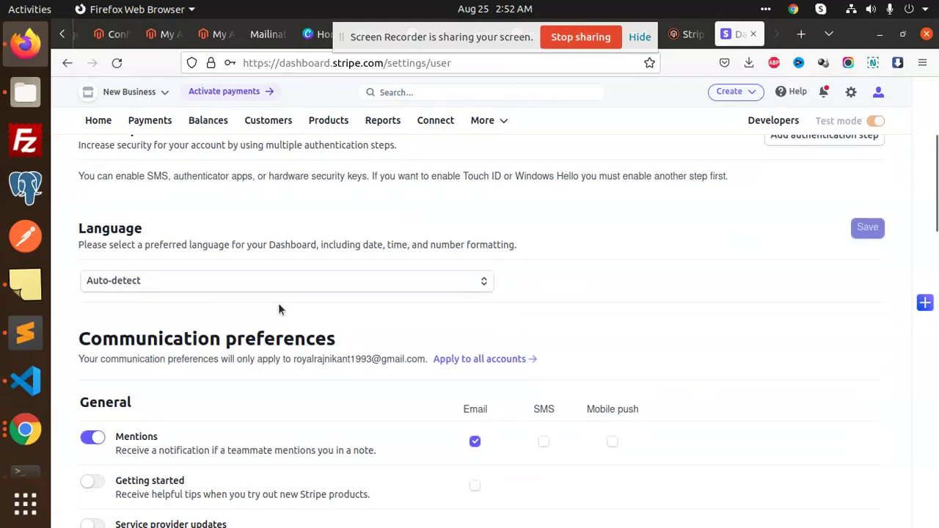
pyautogui.scroll(1, 273, 302)
pyautogui.scroll(-2, 414, 272)
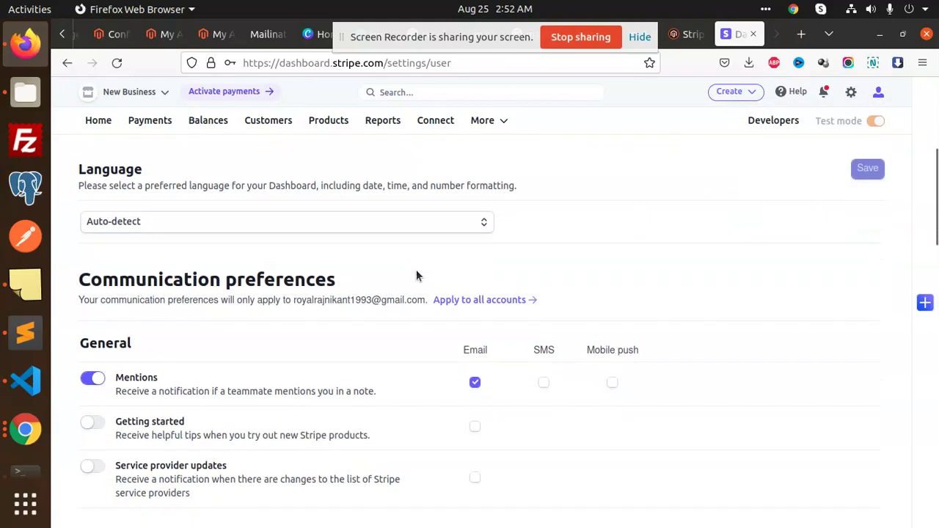
pyautogui.scroll(-4, 416, 276)
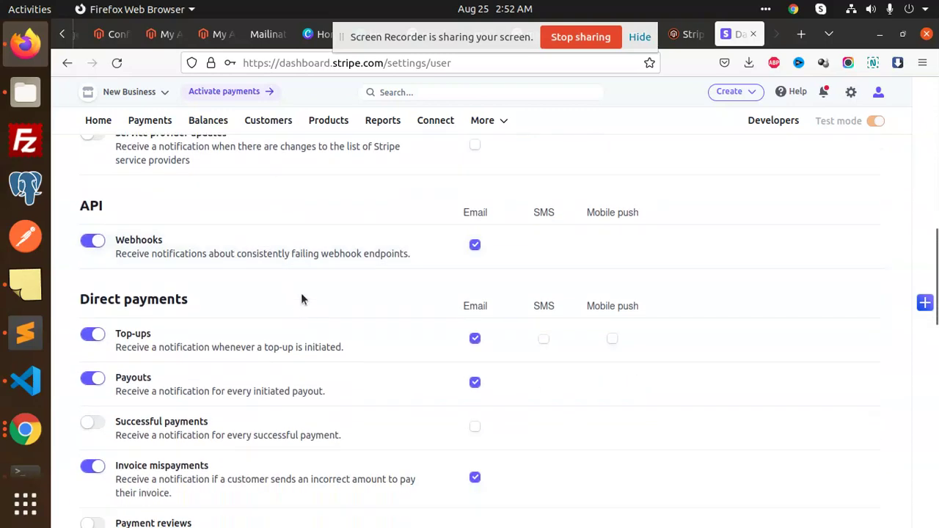
pyautogui.scroll(-10, 342, 304)
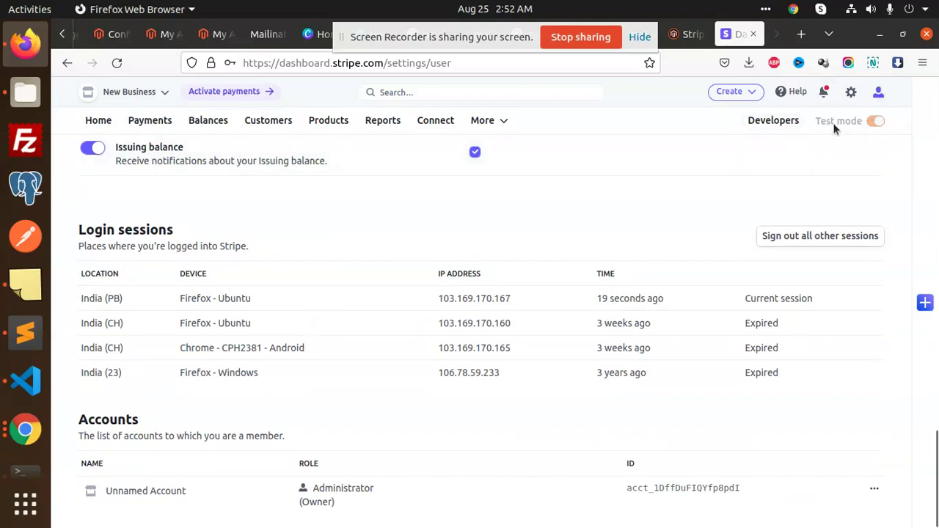
# - Go to the test-mode Developers overview with its API request and webhook charts
pyautogui.moveTo(827, 120)
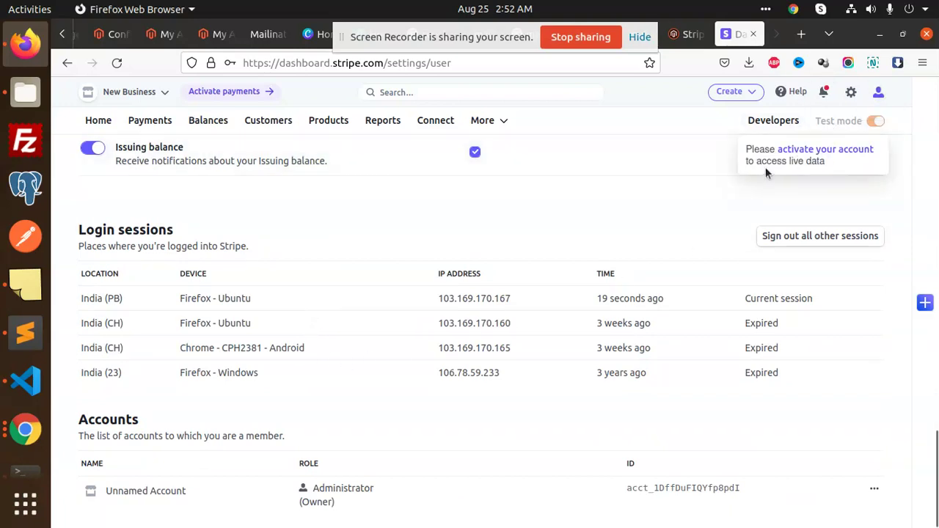
pyautogui.scroll(2, 804, 188)
pyautogui.click(778, 120)
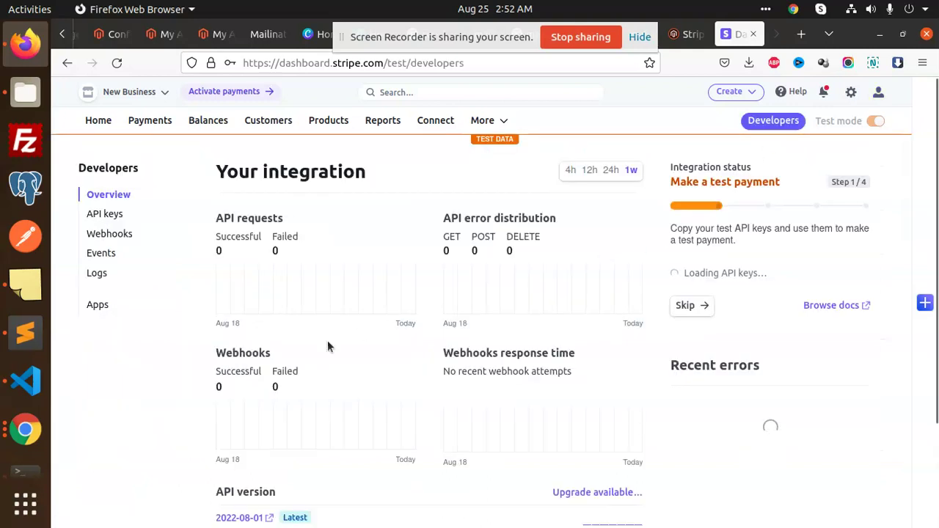
# - Copy the Stripe publishable test key into Magento's Publishable key field
pyautogui.click(123, 218)
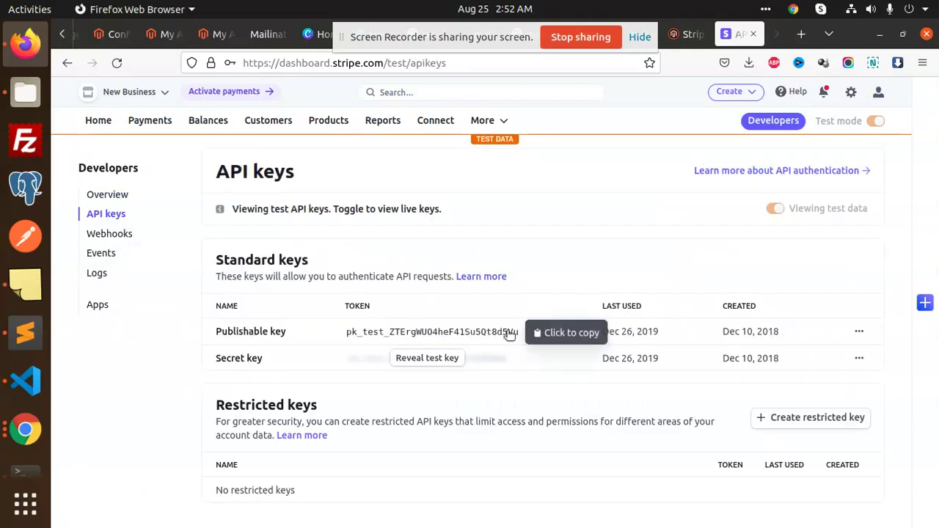
pyautogui.click(469, 331)
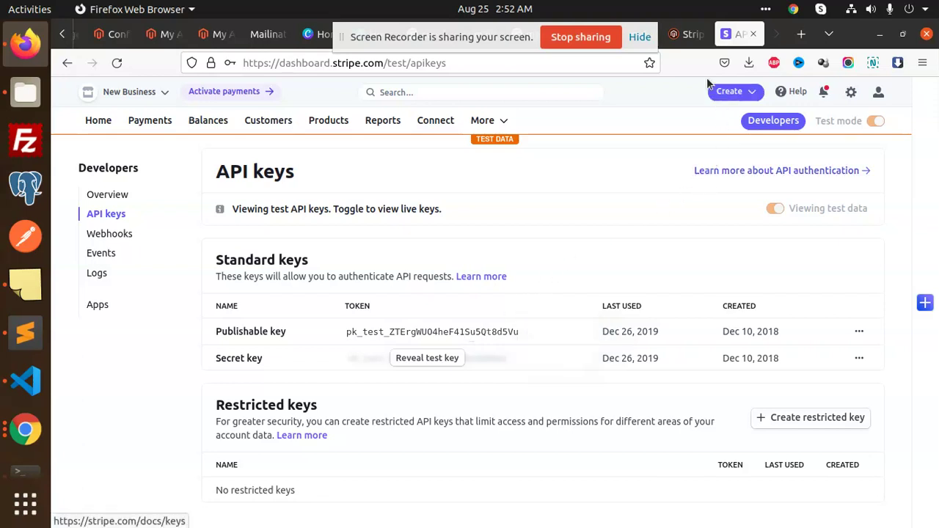
pyautogui.moveTo(494, 33); pyautogui.dragTo(587, 264)
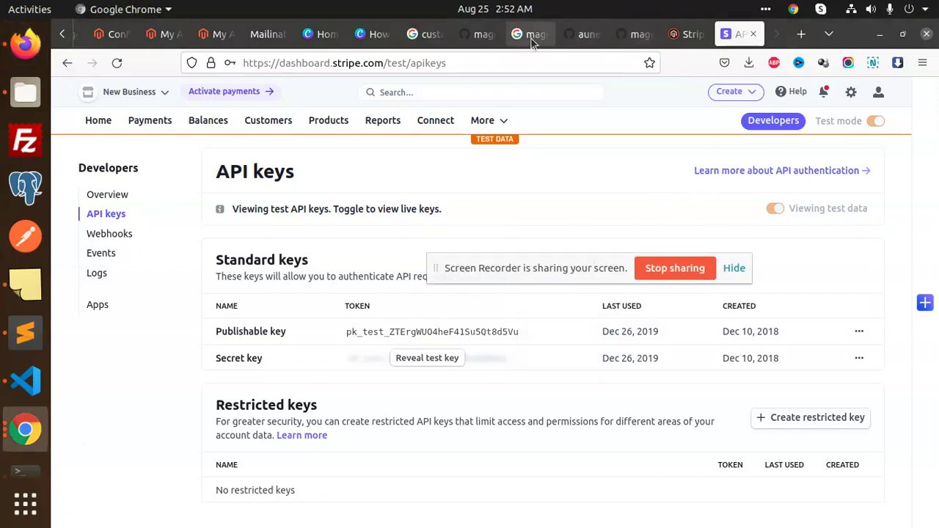
pyautogui.click(112, 34)
pyautogui.scroll(-2, 604, 400)
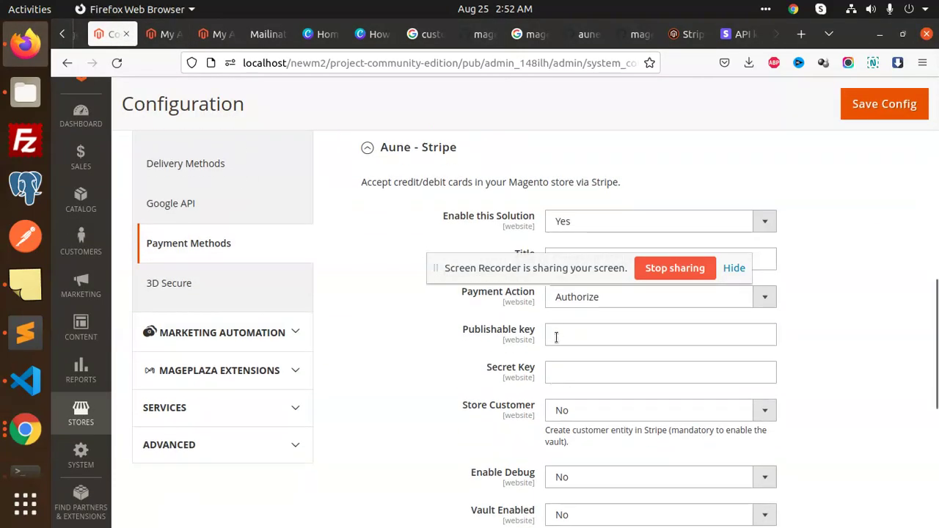
pyautogui.click(559, 332)
pyautogui.hotkey('ctrl', 'v')
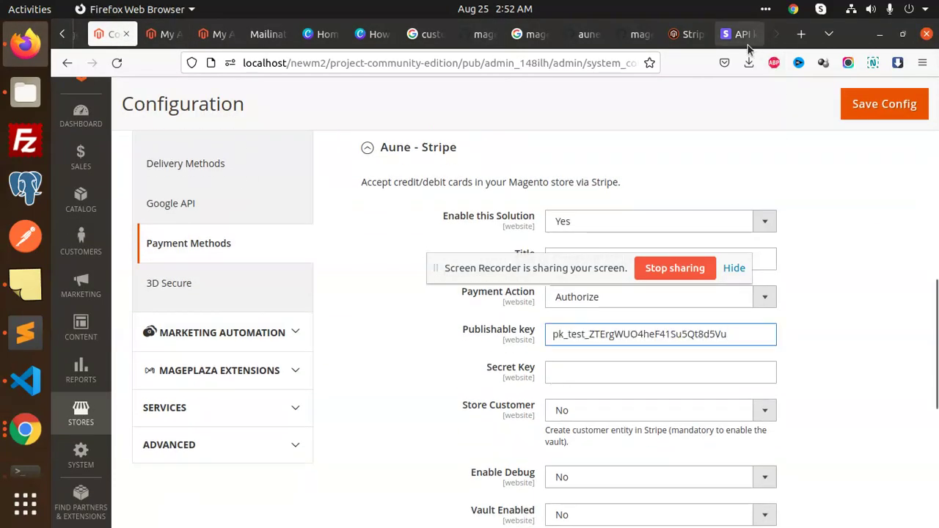
# - Reveal the Stripe secret test key and paste it into Magento's Secret Key field
pyautogui.click(741, 34)
pyautogui.click(414, 358)
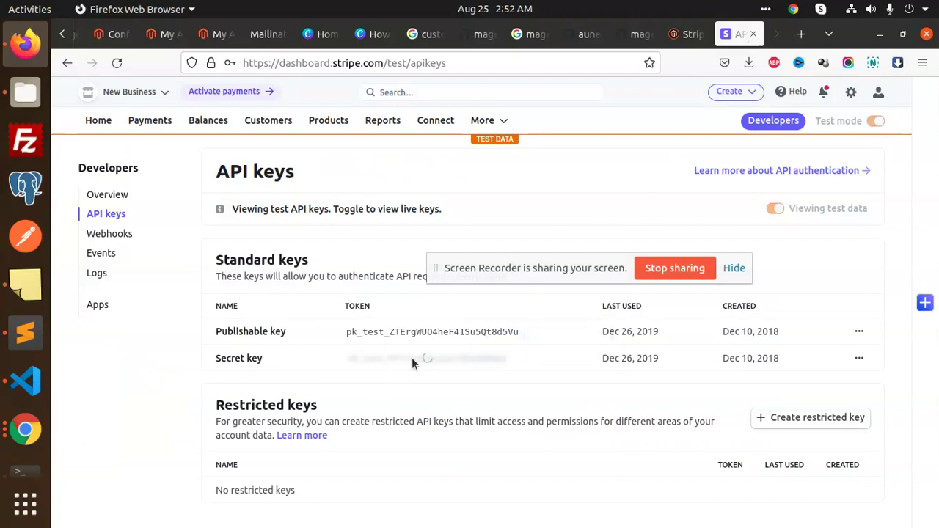
pyautogui.click(395, 358)
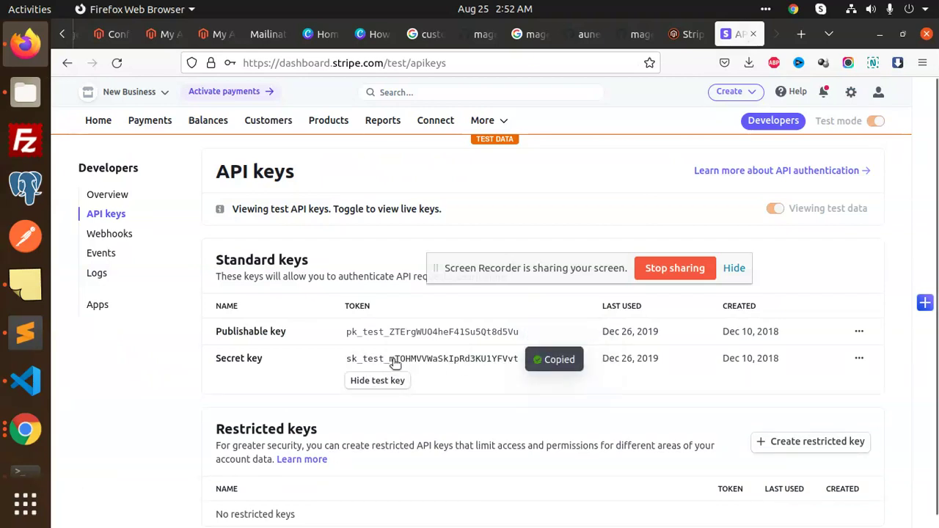
pyautogui.click(116, 35)
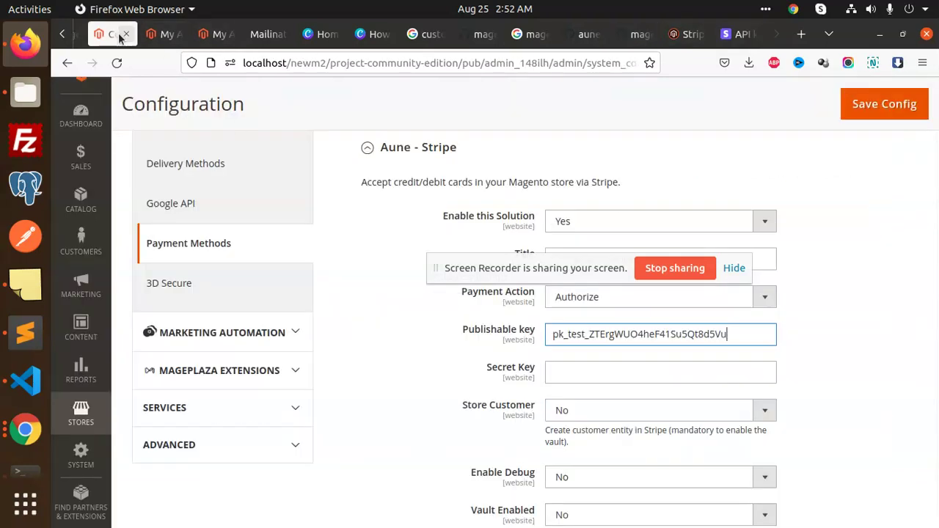
pyautogui.click(565, 372)
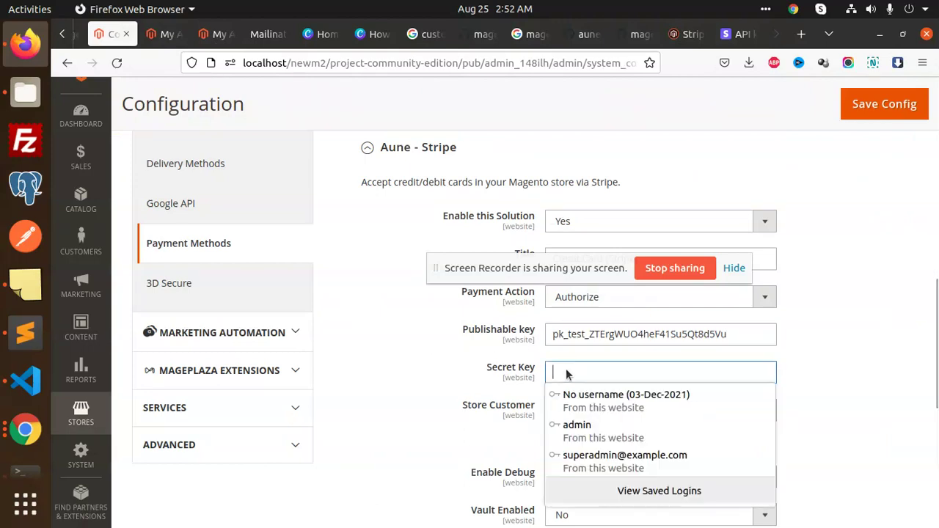
pyautogui.hotkey('ctrl', 'v')
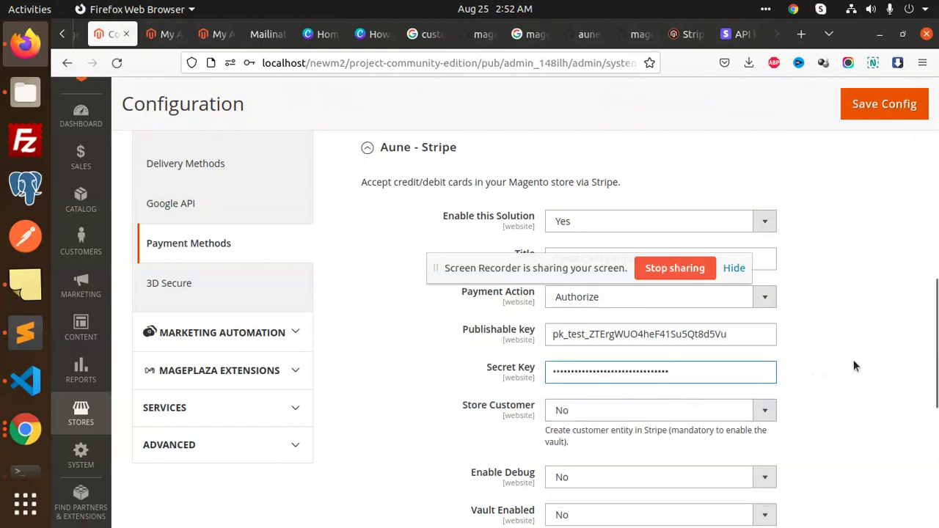
pyautogui.click(853, 360)
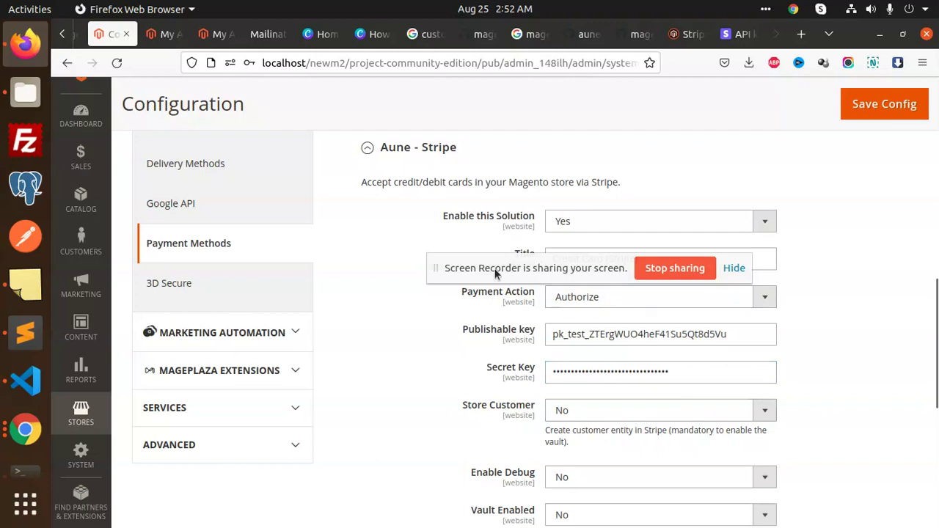
pyautogui.moveTo(495, 272); pyautogui.dragTo(496, 143)
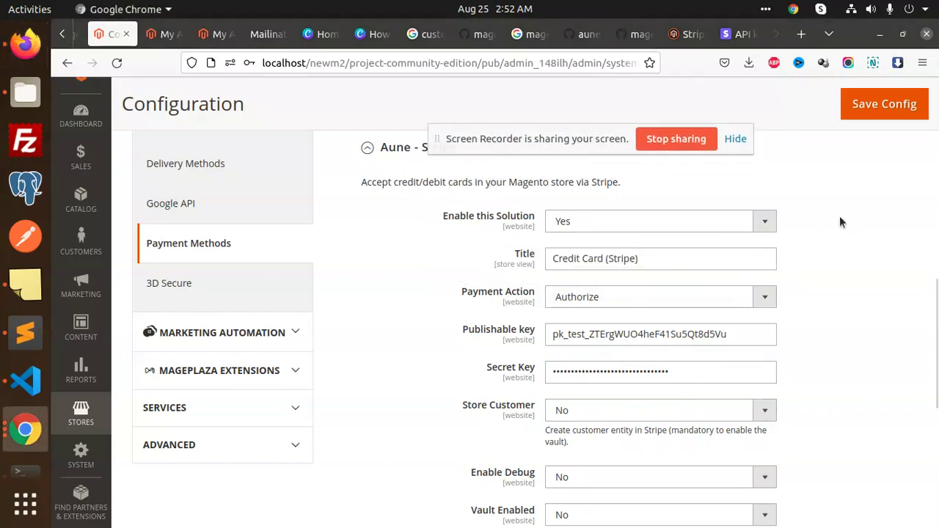
# - Save Config for the Aune - Stripe settings, dismiss the password prompt, and flush the Magento cache
pyautogui.click(867, 116)
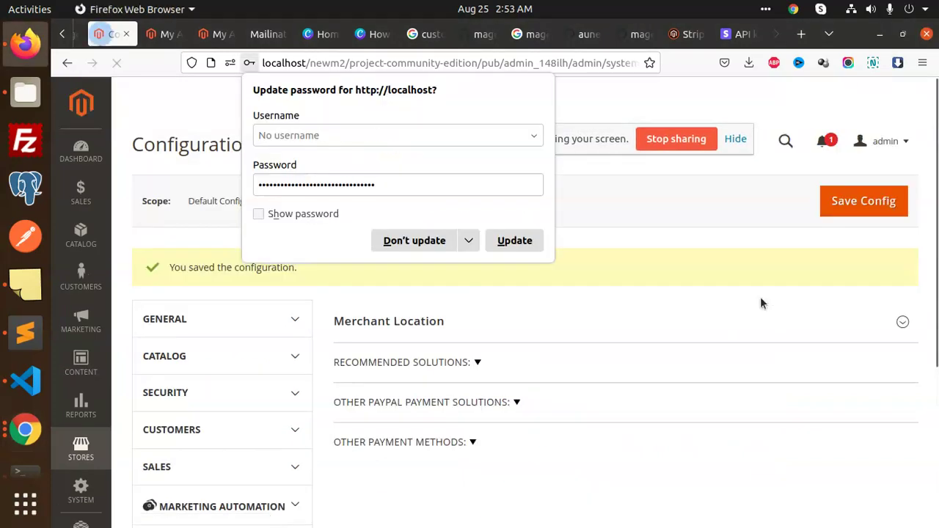
pyautogui.click(687, 266)
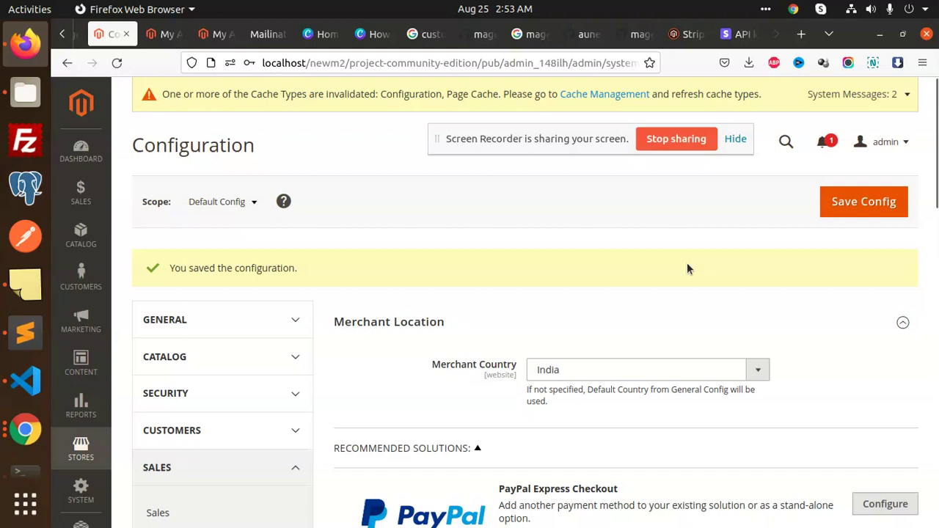
pyautogui.click(591, 95)
pyautogui.click(849, 220)
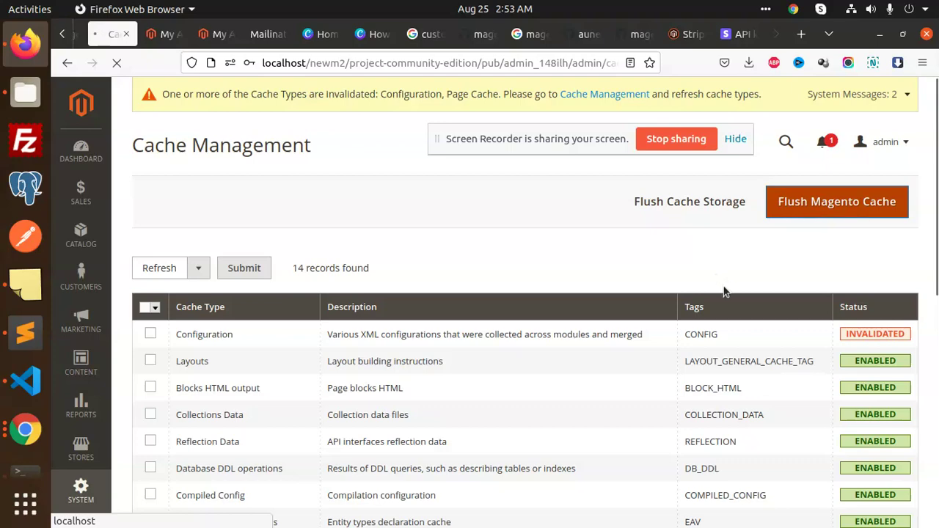
# - Search the Luma storefront for 'tes' and add the test product to the cart
pyautogui.click(212, 34)
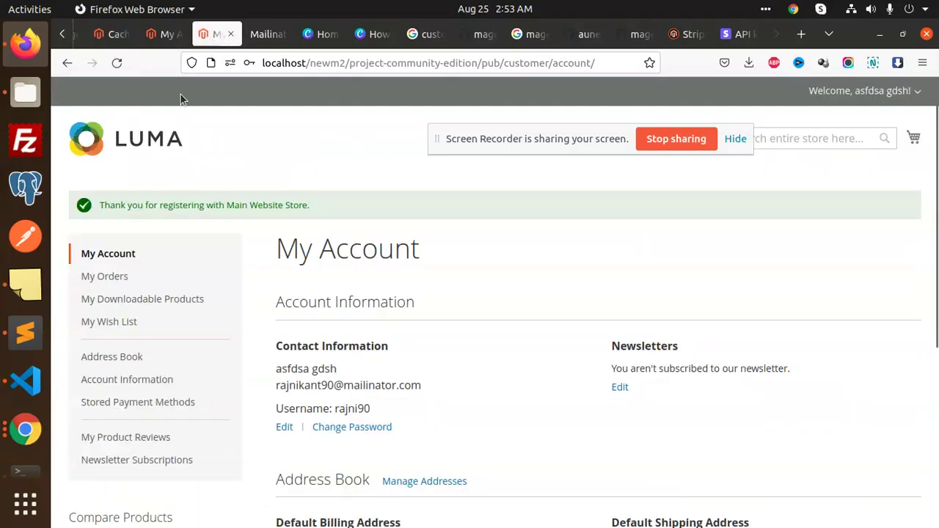
pyautogui.click(118, 63)
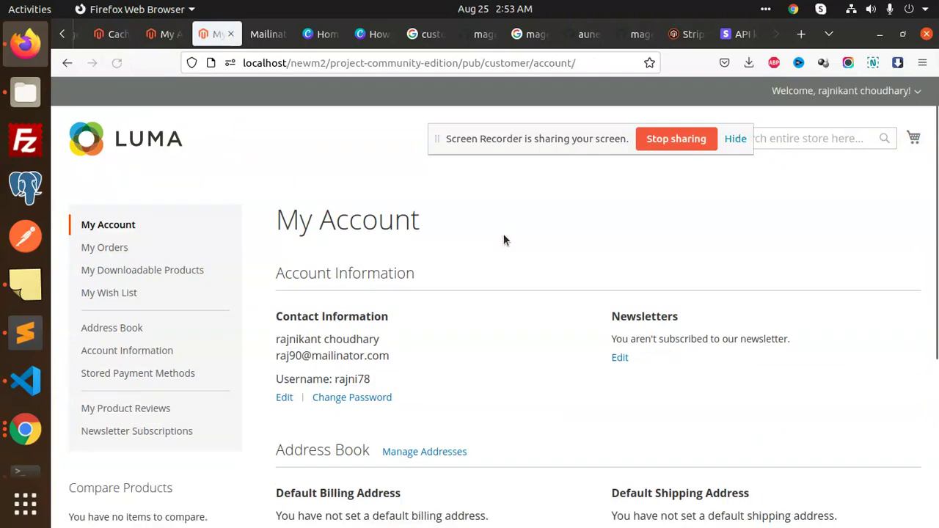
pyautogui.click(753, 139)
pyautogui.write('test')
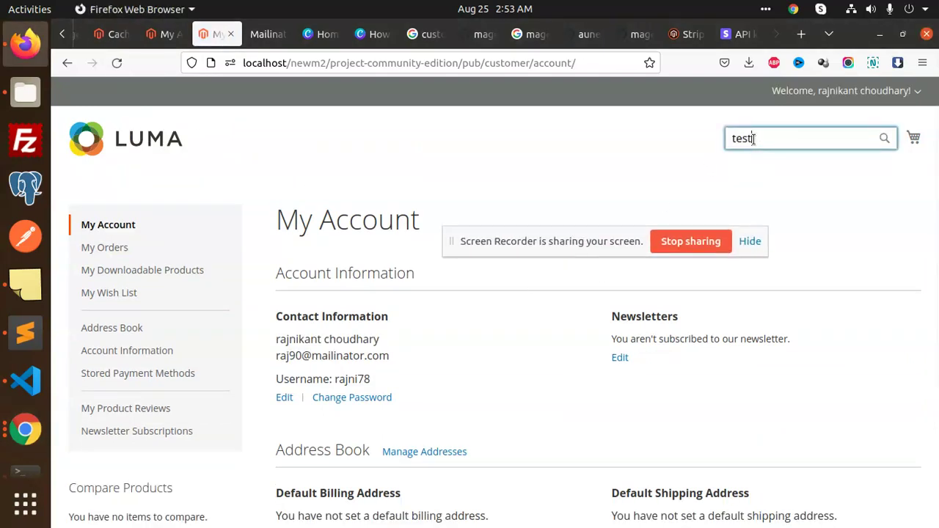
pyautogui.press('Return')
pyautogui.scroll(-3, 440, 308)
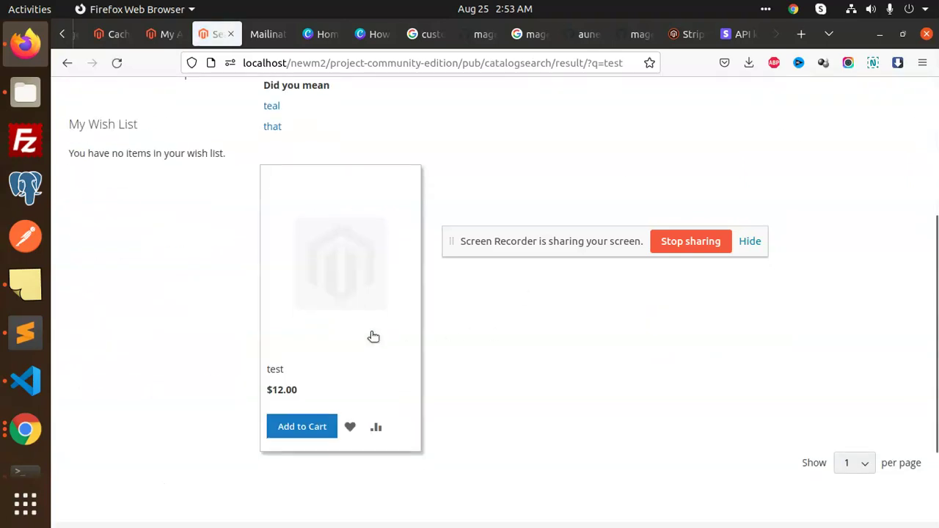
pyautogui.click(302, 428)
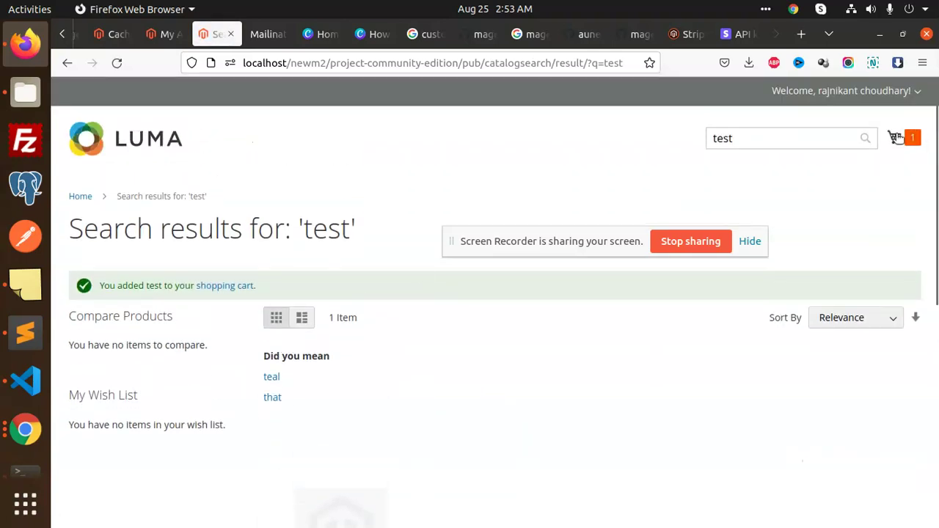
# - Proceed to checkout and enter two street lines, country India and state Chandigarh
pyautogui.click(895, 138)
pyautogui.click(770, 243)
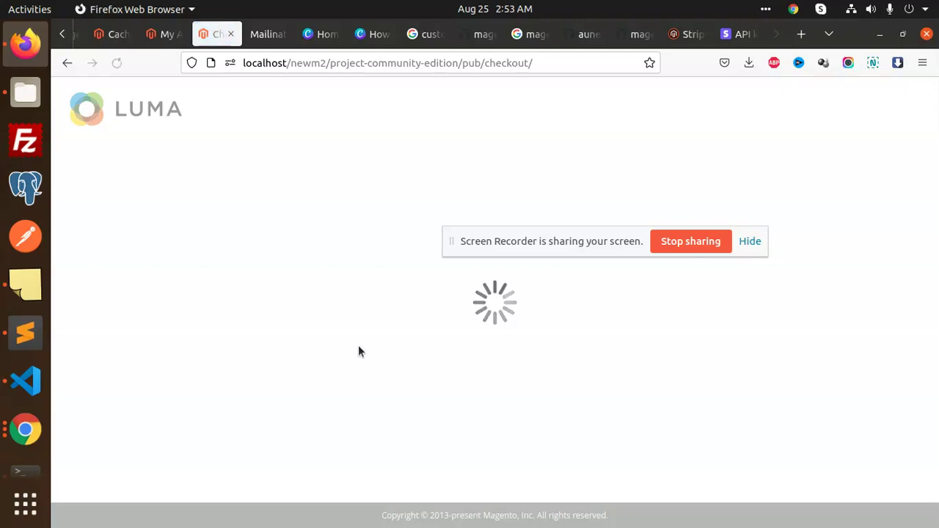
pyautogui.scroll(-3, 169, 335)
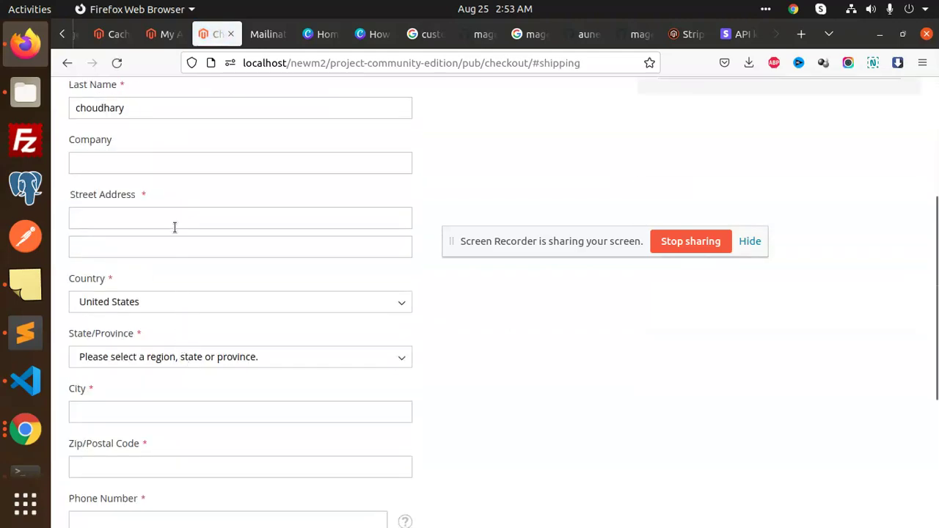
pyautogui.click(175, 224)
pyautogui.write('asfsdg')
pyautogui.click(145, 246)
pyautogui.write('sdfhfdh')
pyautogui.click(181, 301)
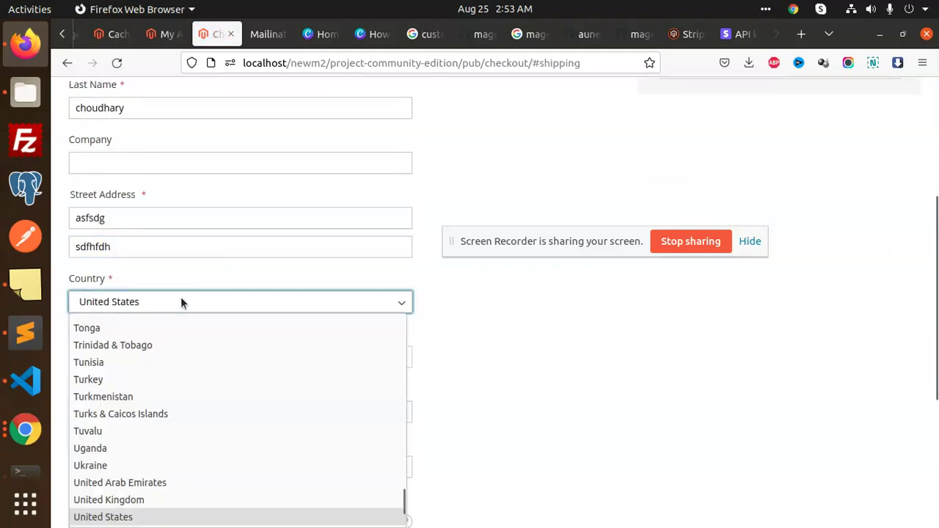
pyautogui.write('in')
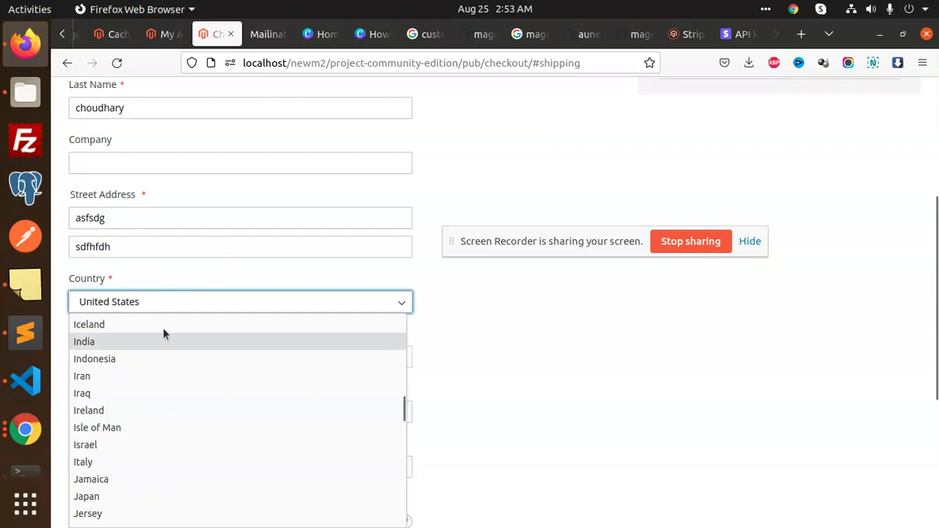
pyautogui.click(101, 348)
pyautogui.click(146, 358)
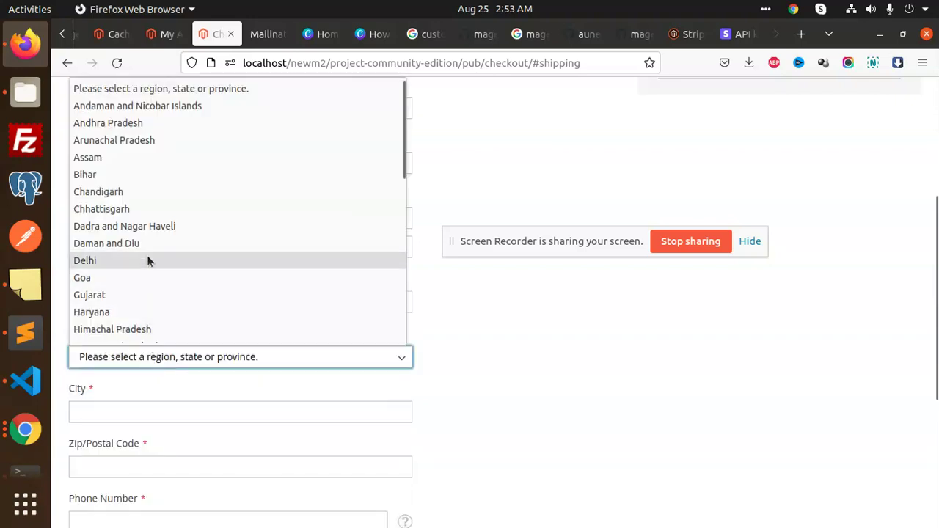
pyautogui.click(137, 190)
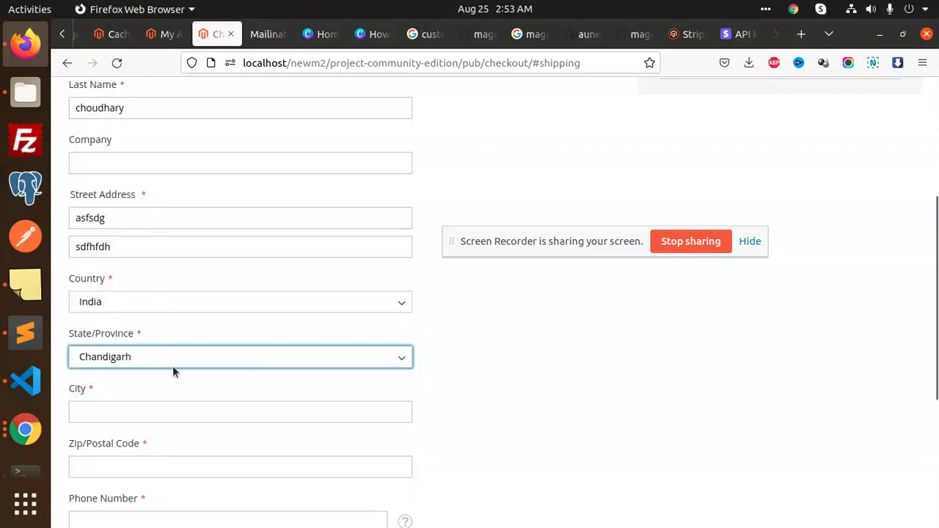
# - Fill in city, postal code and phone number, continue, and choose Credit Card (Stripe)
pyautogui.scroll(-3, 154, 323)
pyautogui.click(132, 254)
pyautogui.write('sFSAG')
pyautogui.click(128, 310)
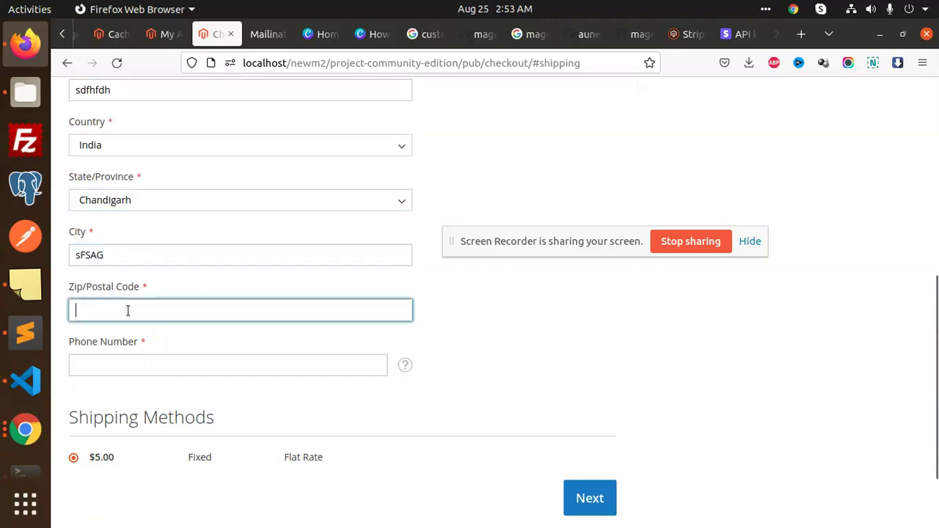
pyautogui.write('160102')
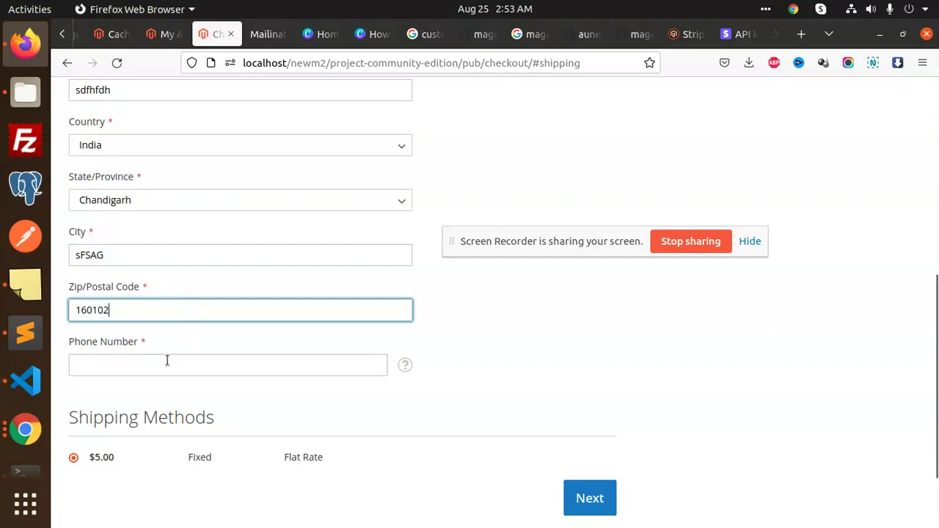
pyautogui.click(167, 360)
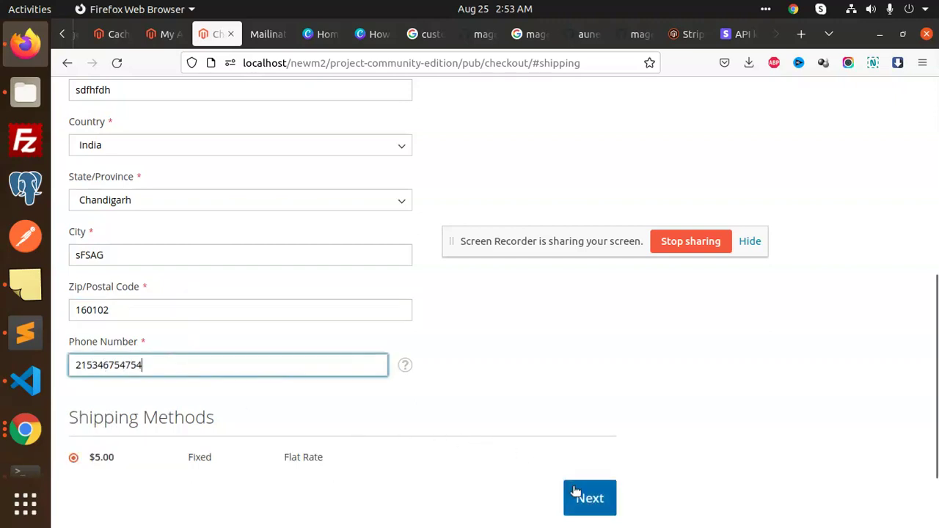
pyautogui.click(576, 492)
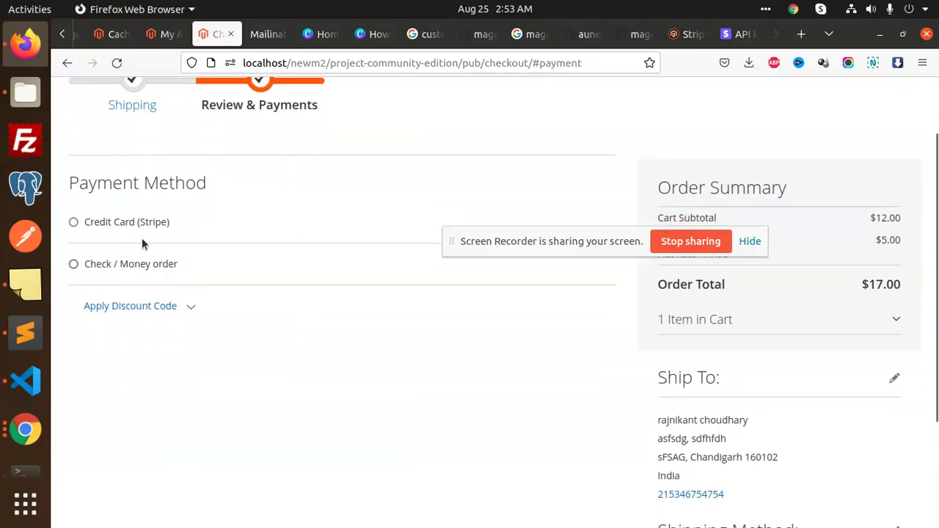
pyautogui.click(141, 236)
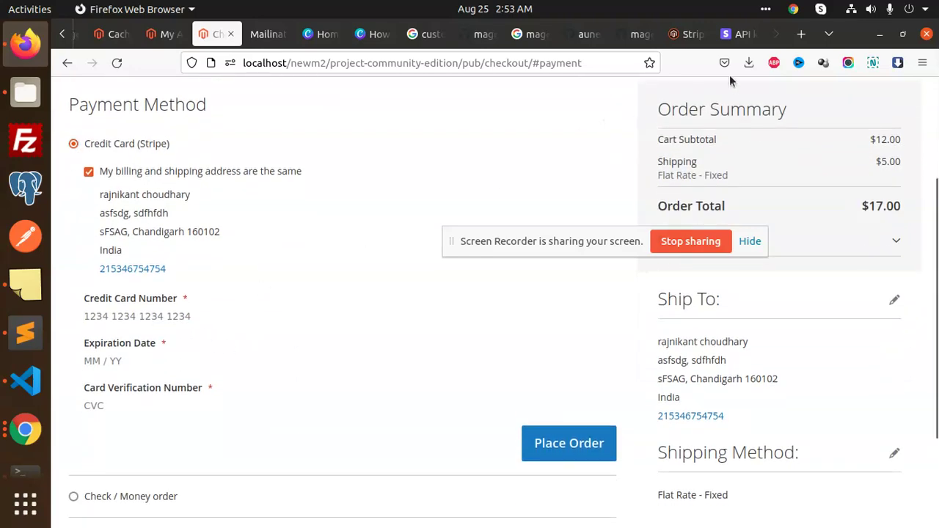
# - Search the web for 'STRIPE test cards' in a new tab
pyautogui.click(800, 34)
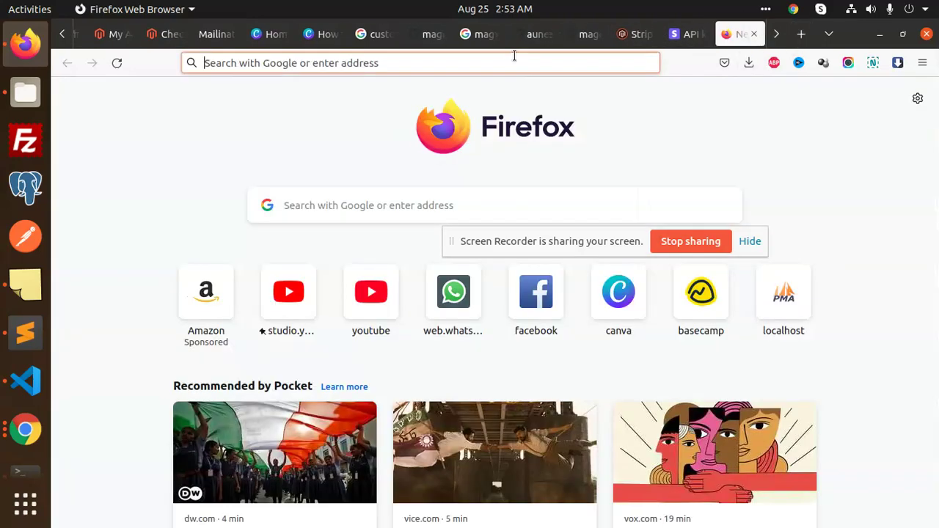
pyautogui.click(514, 56)
pyautogui.write('STRIPE')
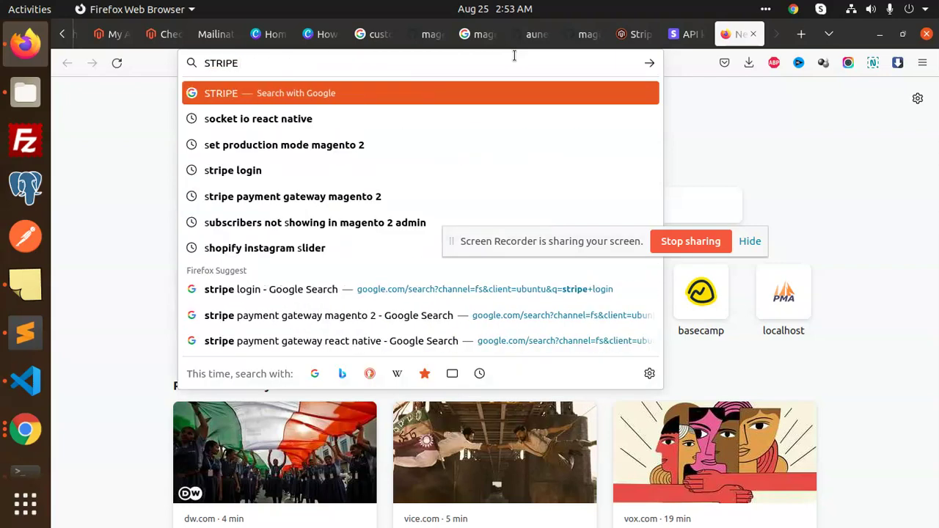
pyautogui.write(' DUMMY')
pyautogui.press('BackSpace')
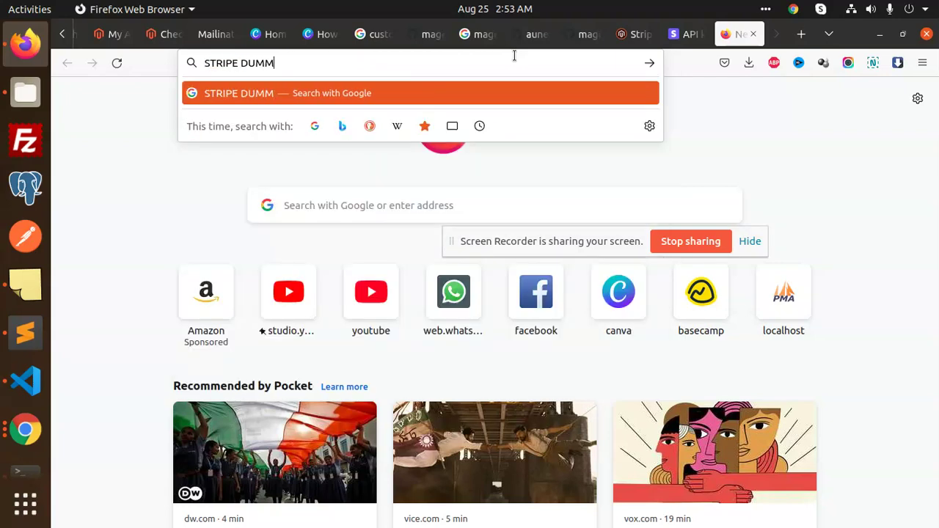
pyautogui.press('BackSpace')
pyautogui.press('BackSpace')
pyautogui.press('BackSpace')
pyautogui.press('BackSpace')
pyautogui.write('test ')
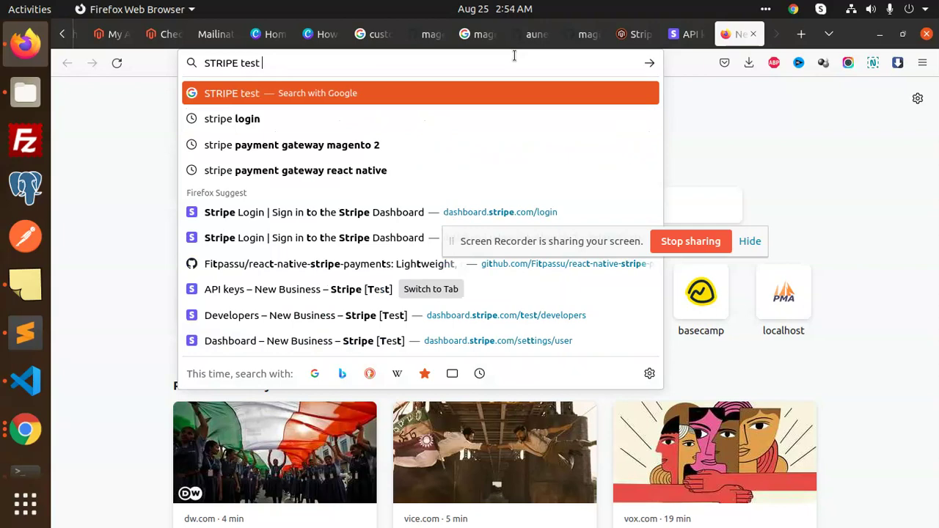
pyautogui.write('cards')
pyautogui.press('Return')
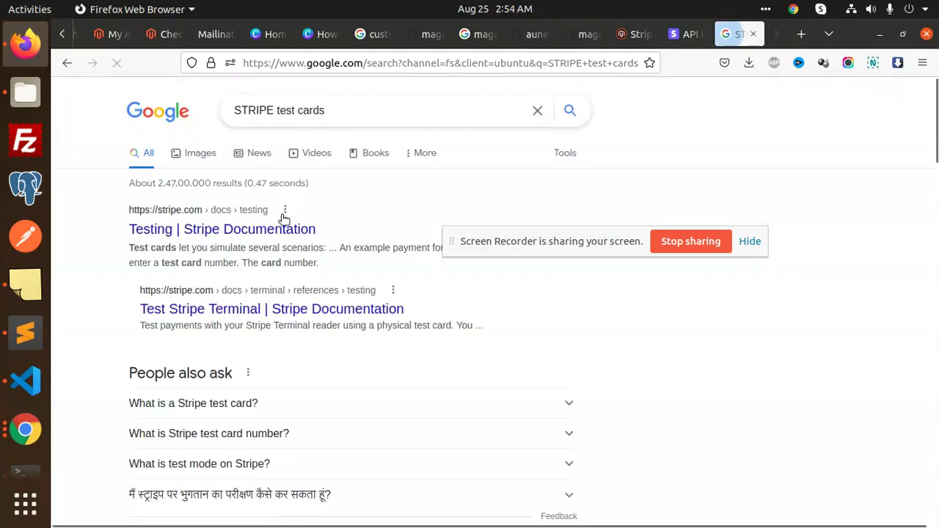
pyautogui.middleClick(220, 230)
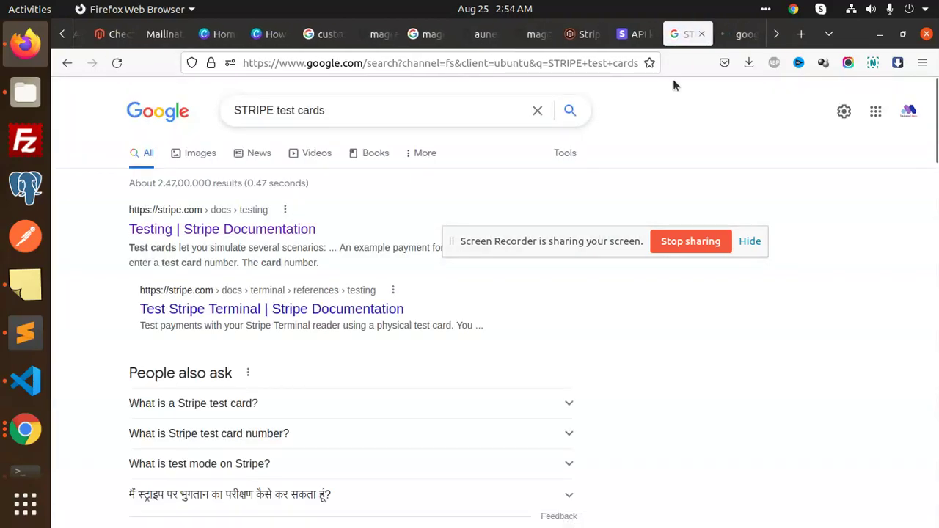
pyautogui.click(734, 34)
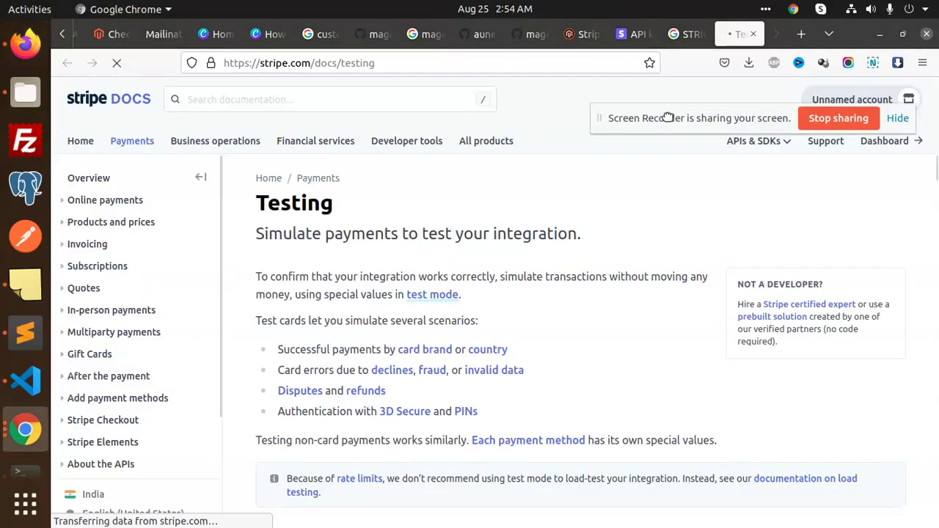
pyautogui.scroll(-2, 477, 347)
pyautogui.scroll(-5, 477, 347)
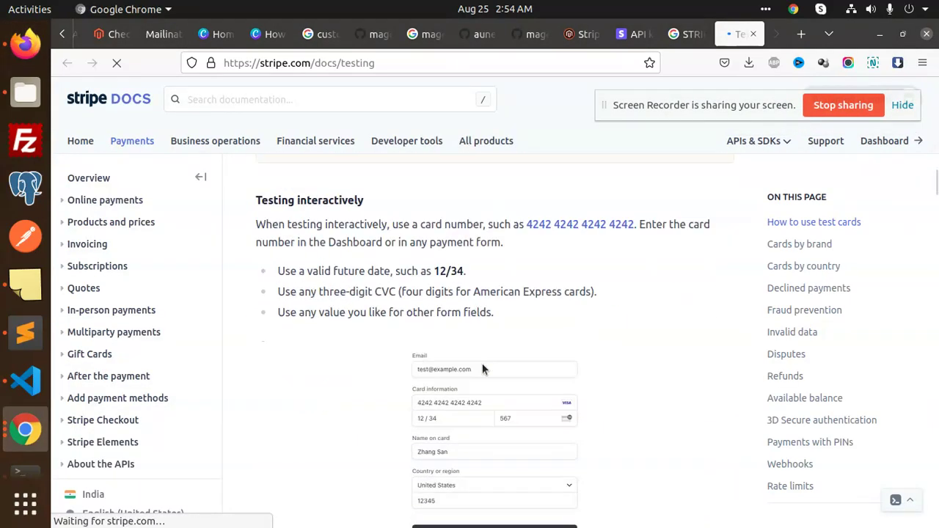
pyautogui.scroll(1, 503, 340)
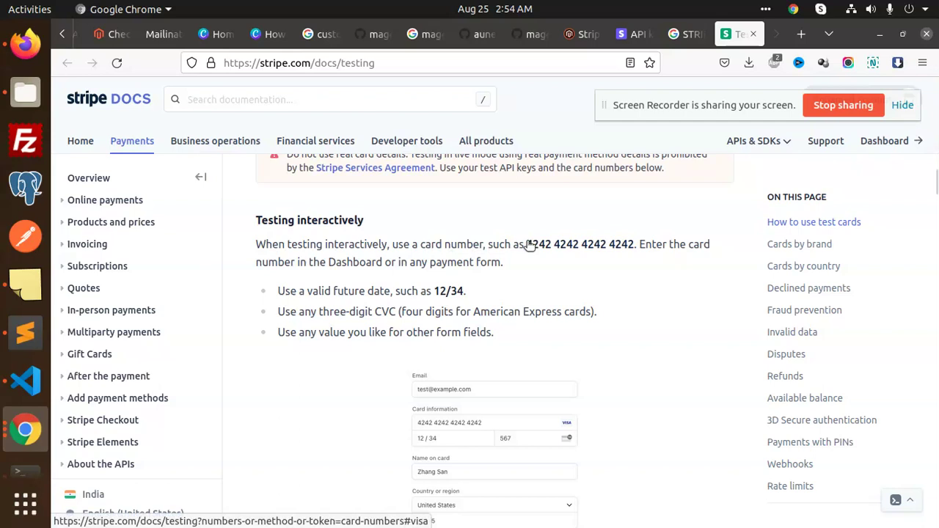
pyautogui.moveTo(527, 244); pyautogui.dragTo(633, 248)
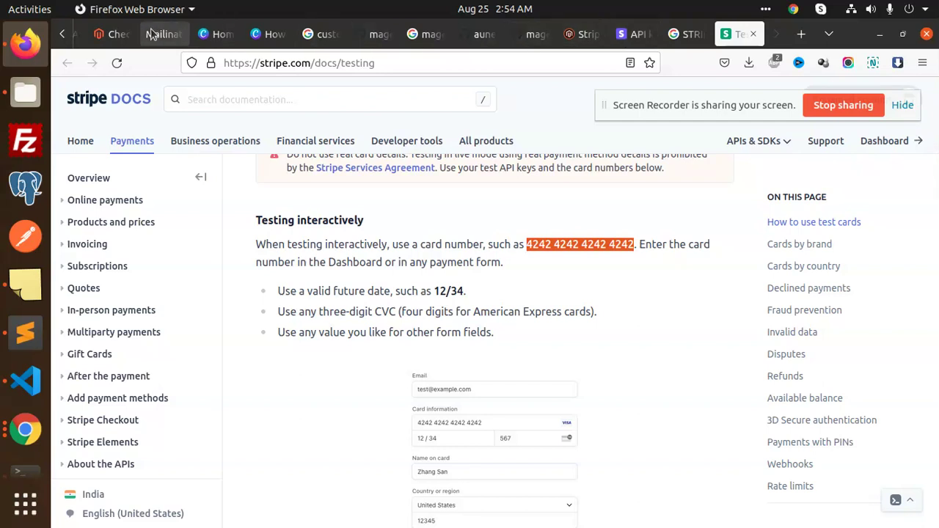
# - Close the four unneeded tabs and return to the storefront tabs
pyautogui.middleClick(314, 42)
pyautogui.middleClick(314, 42)
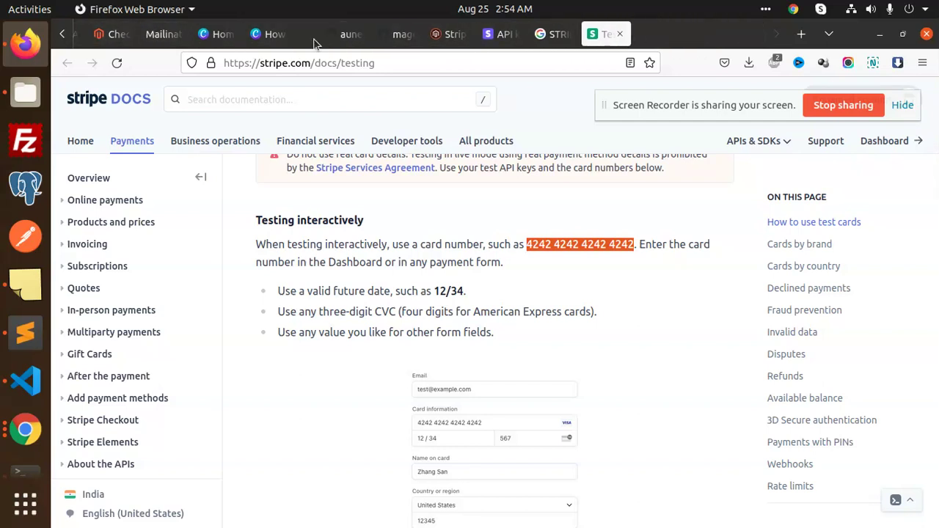
pyautogui.middleClick(314, 42)
pyautogui.middleClick(314, 42)
pyautogui.middleClick(314, 43)
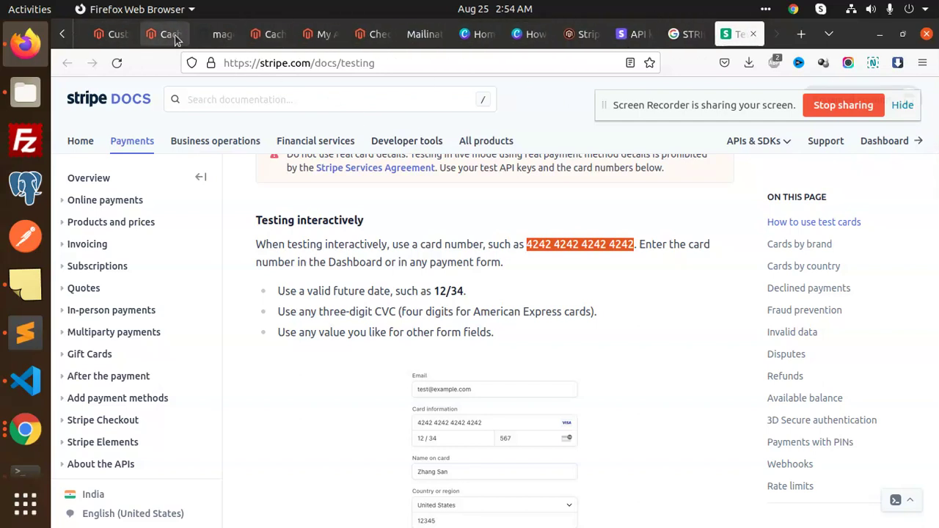
pyautogui.click(119, 34)
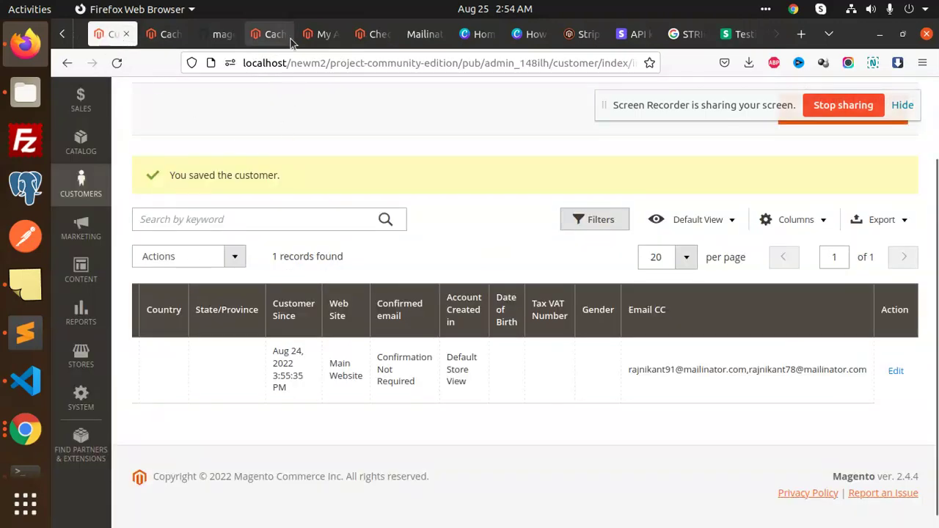
pyautogui.click(323, 34)
pyautogui.click(359, 37)
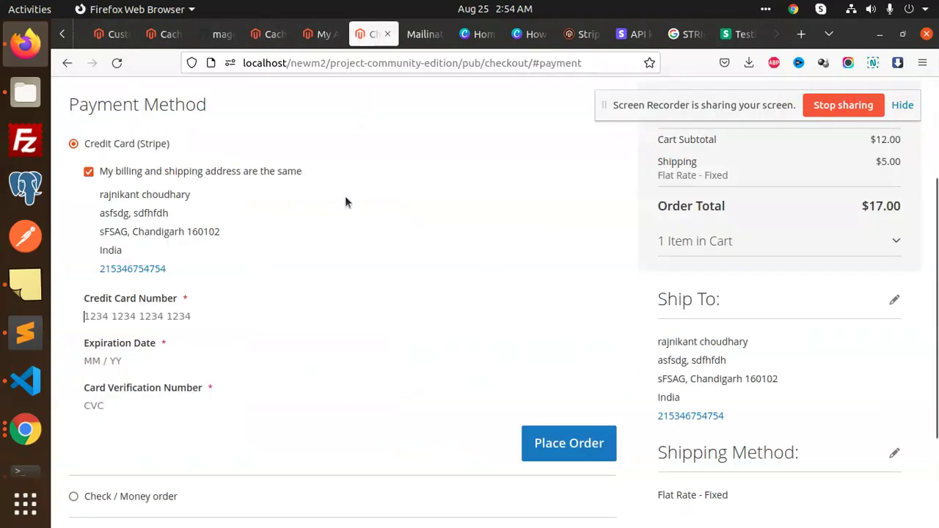
pyautogui.click(163, 316)
pyautogui.hotkey('ctrl', 'v')
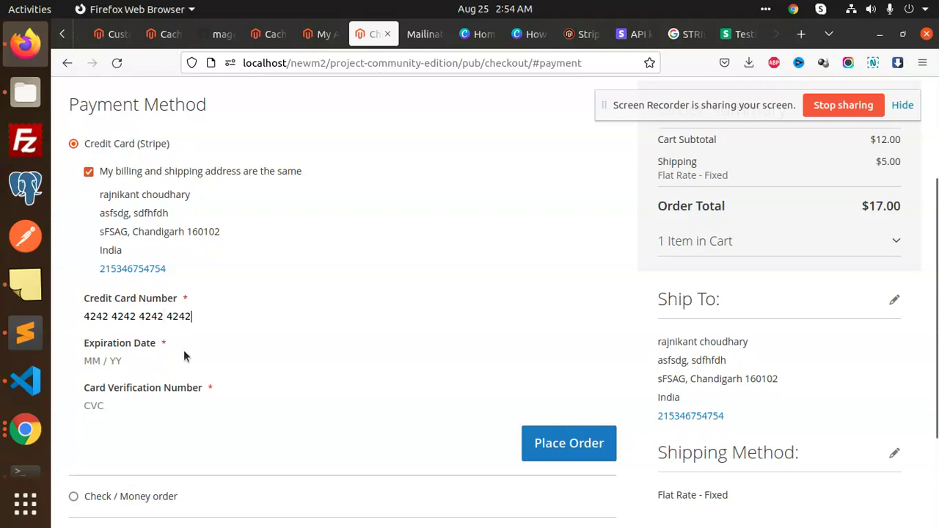
pyautogui.write('021')
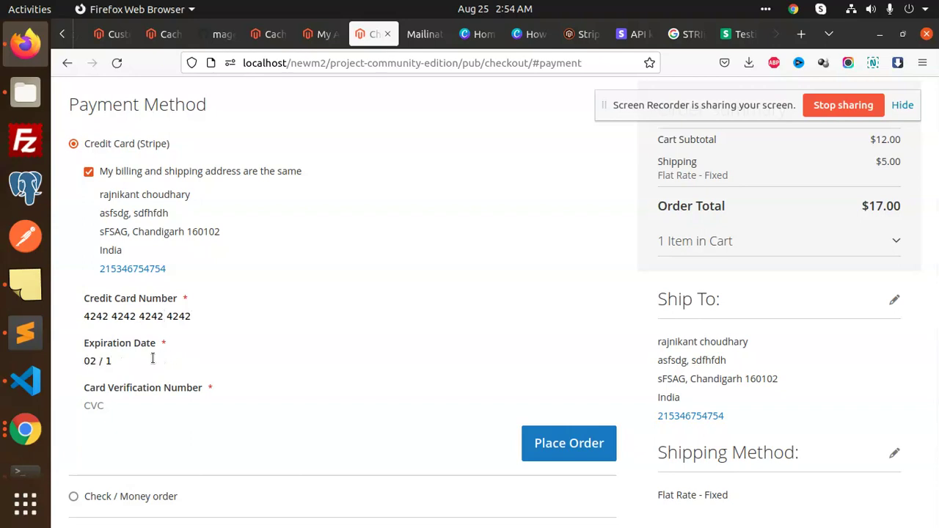
pyautogui.write('22')
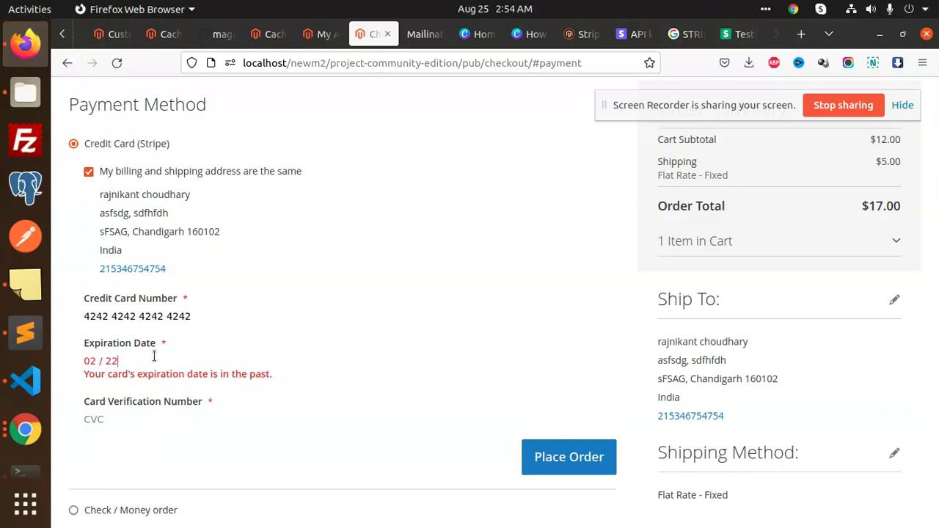
pyautogui.press('BackSpace')
pyautogui.press('BackSpace')
pyautogui.press('BackSpace')
pyautogui.press('BackSpace')
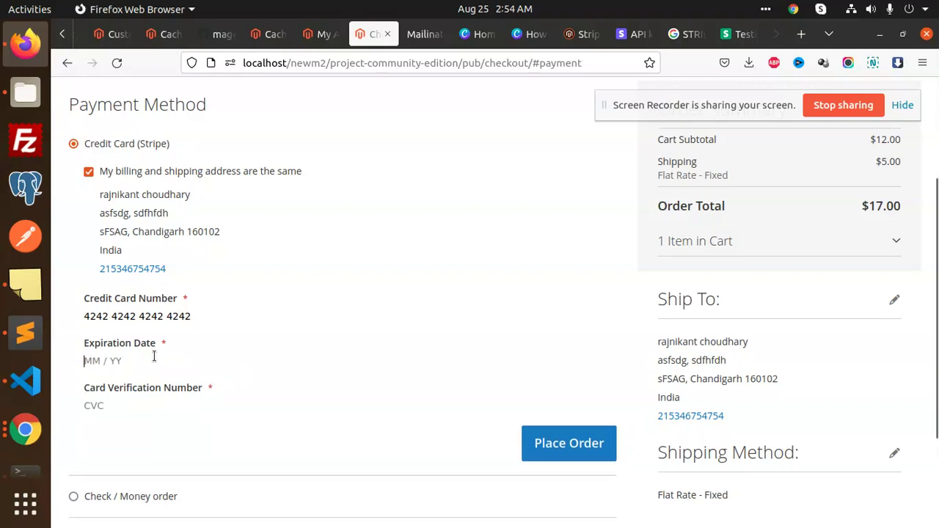
pyautogui.write('11 / 2')
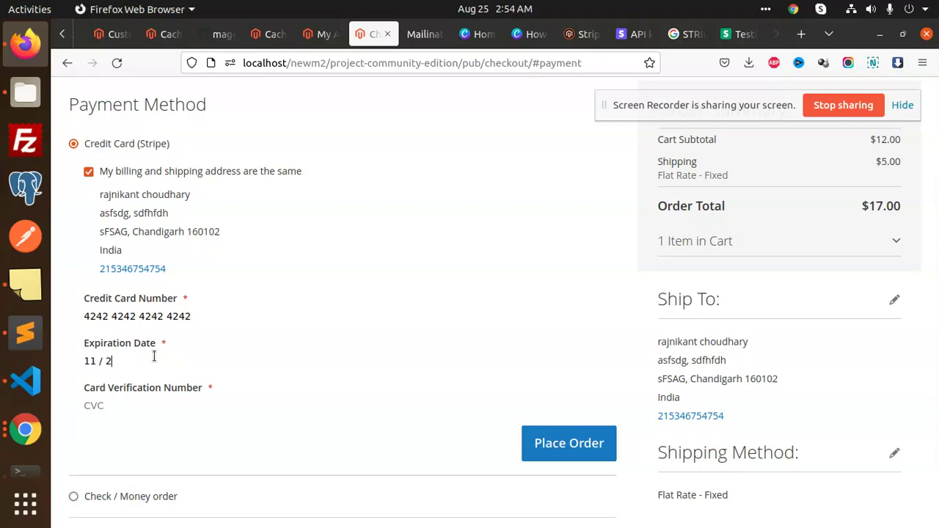
pyautogui.write('123')
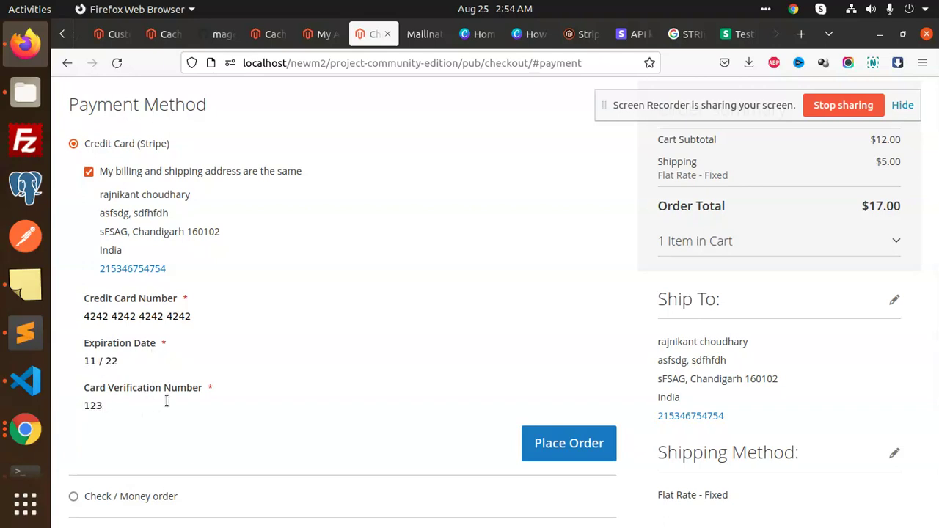
# - Scroll down to the Place Order button and bring up the browser developer tools
pyautogui.scroll(-2, 239, 340)
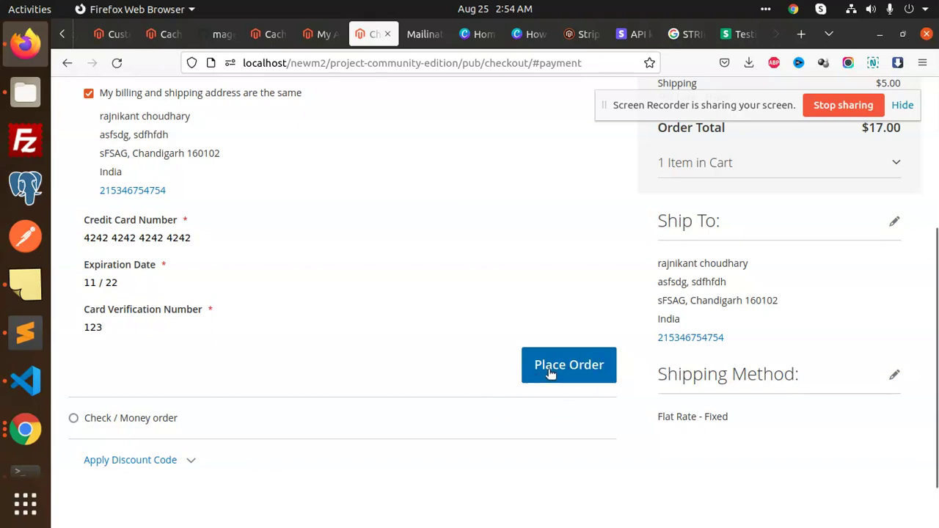
pyautogui.scroll(4, 408, 367)
pyautogui.scroll(-2, 407, 367)
pyautogui.scroll(-2, 405, 374)
pyautogui.scroll(-2, 240, 287)
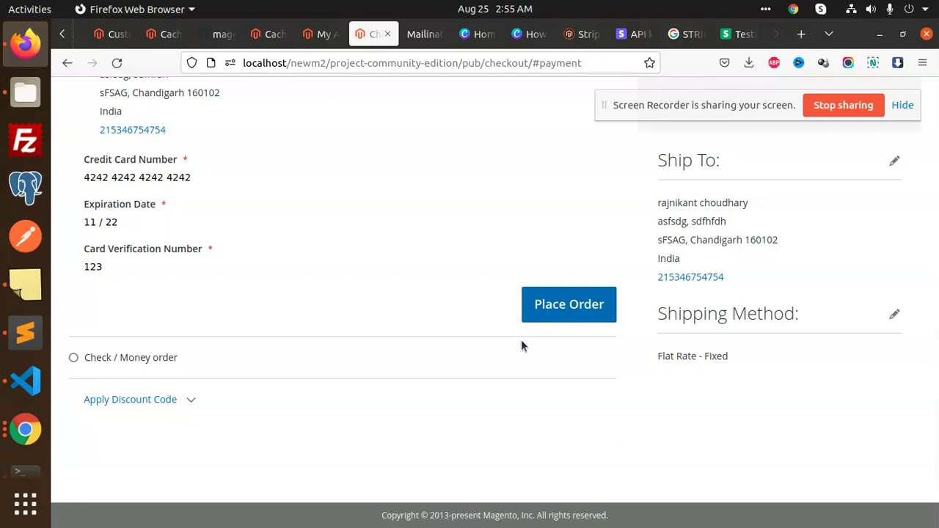
pyautogui.press('F12')
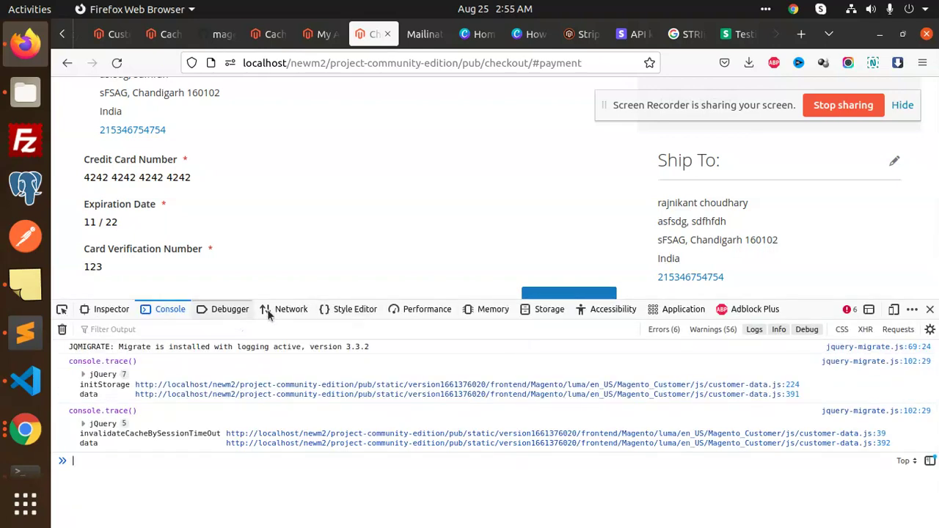
# - Switch the developer tools to the Network panel, then hide them
pyautogui.click(280, 309)
pyautogui.scroll(3, 389, 247)
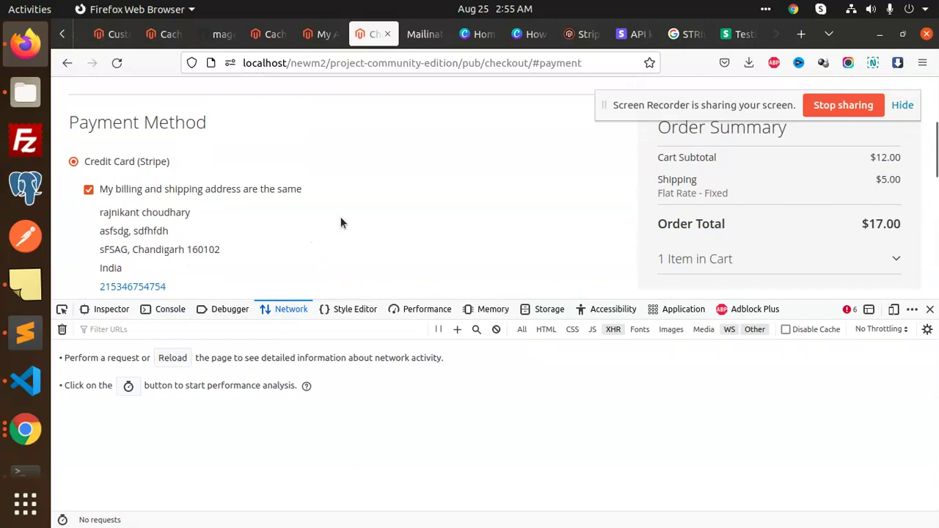
pyautogui.press('F12')
pyautogui.scroll(-1, 337, 380)
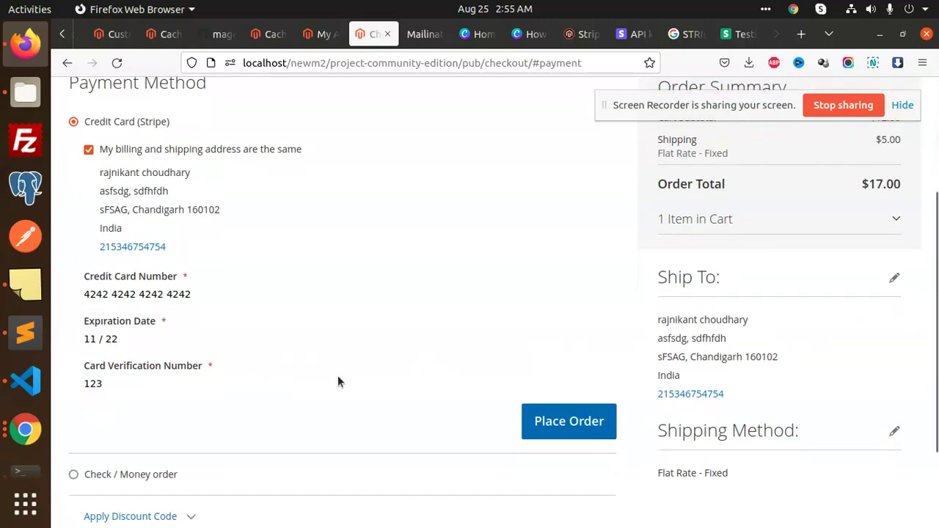
pyautogui.scroll(-1, 337, 381)
# - Recheck the card number and Expiration Date fields on the checkout payment form
pyautogui.click(206, 258)
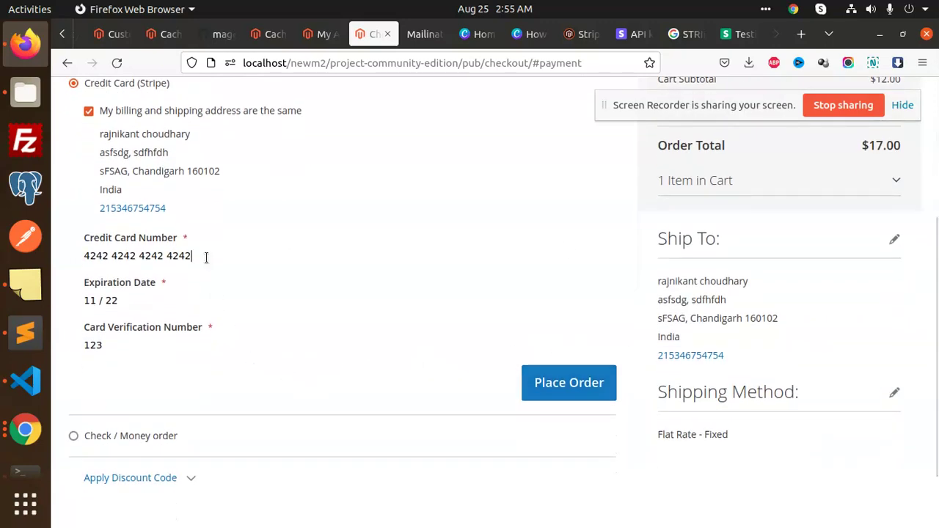
pyautogui.scroll(2, 267, 265)
pyautogui.scroll(-2, 342, 311)
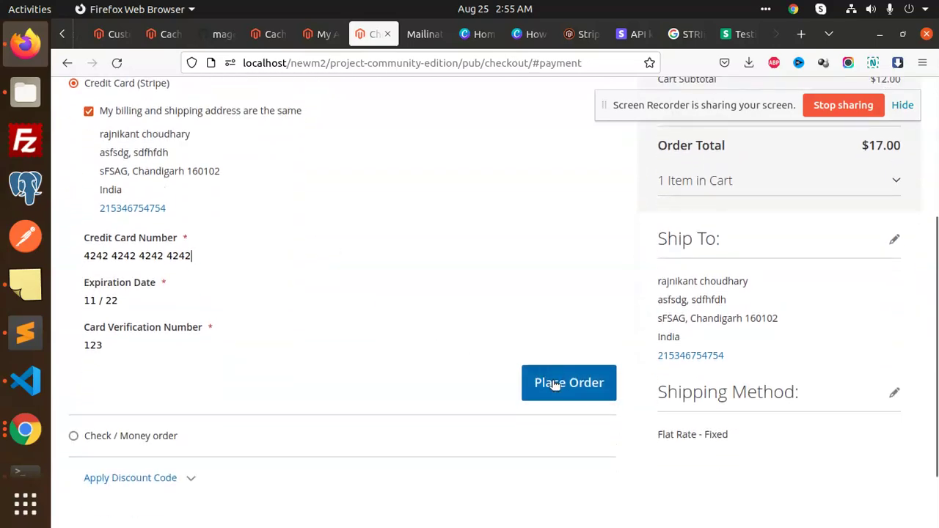
pyautogui.scroll(-2, 573, 359)
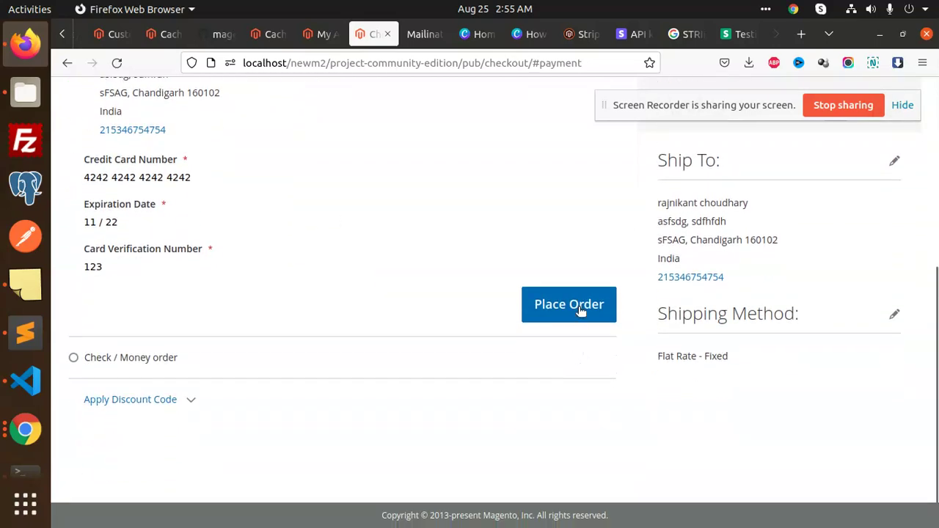
pyautogui.scroll(5, 263, 344)
pyautogui.scroll(-4, 262, 331)
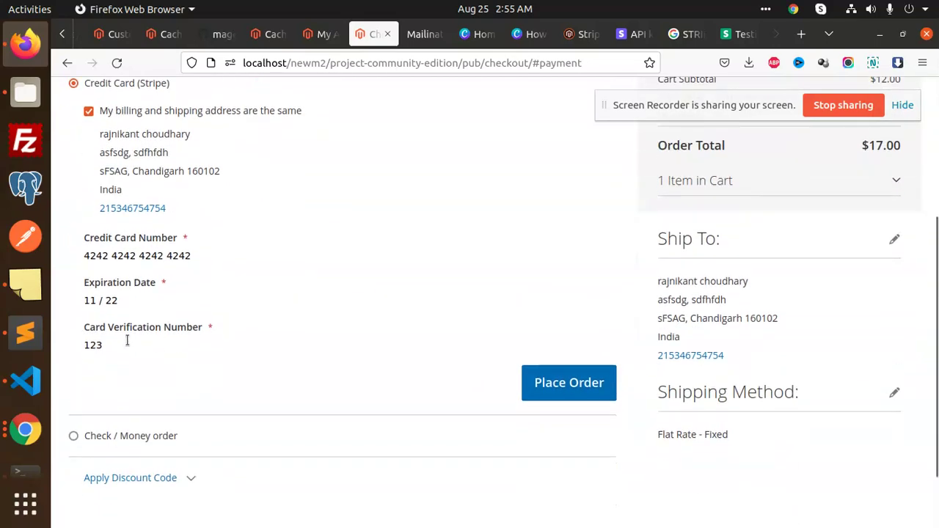
pyautogui.click(146, 302)
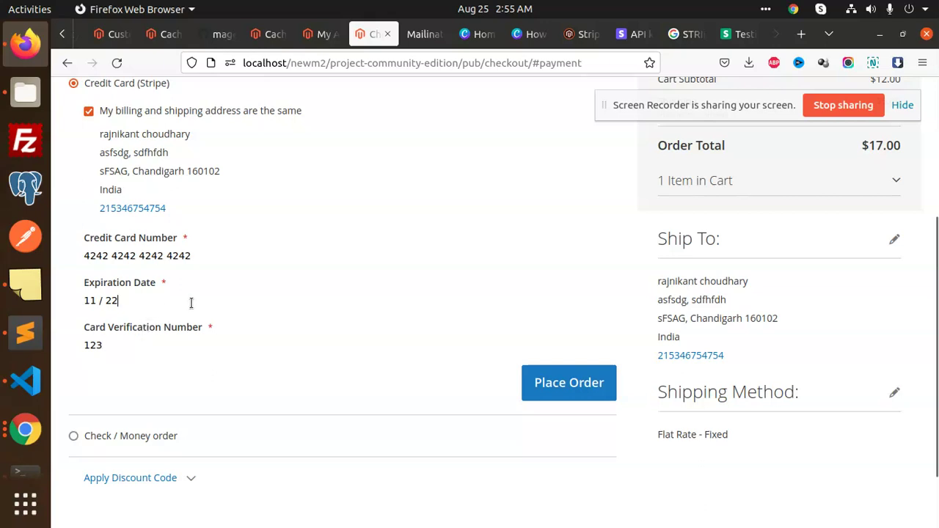
pyautogui.tripleClick(189, 255)
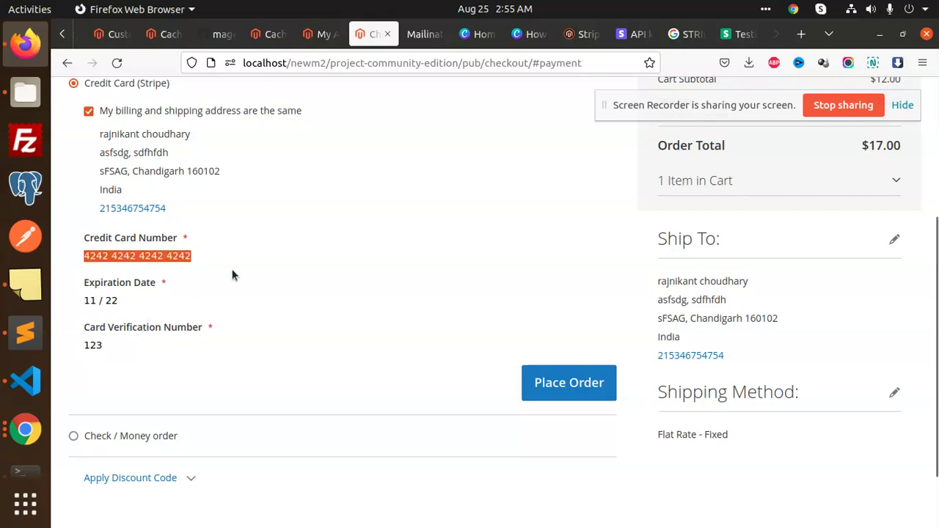
pyautogui.scroll(2, 234, 274)
pyautogui.scroll(-2, 286, 331)
pyautogui.click(196, 303)
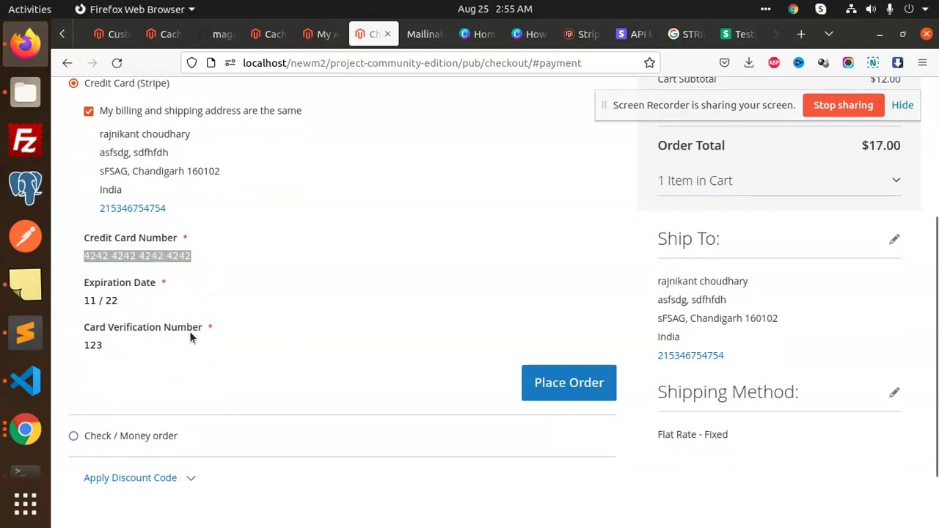
pyautogui.scroll(-2, 293, 373)
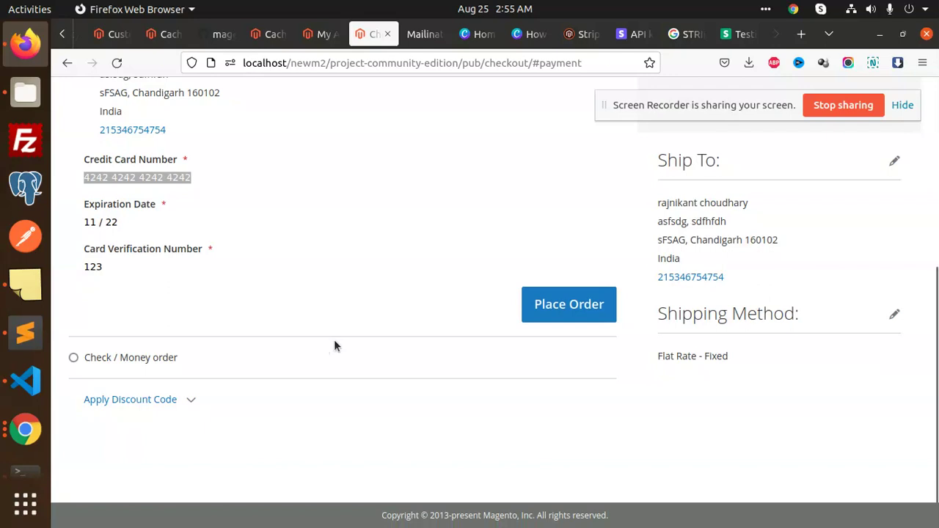
# - Place the order with Network recording and highlight the paymentintent/generate 500 error response
pyautogui.hotkey('ctrl', 'shift', 'e')
pyautogui.scroll(-4, 511, 261)
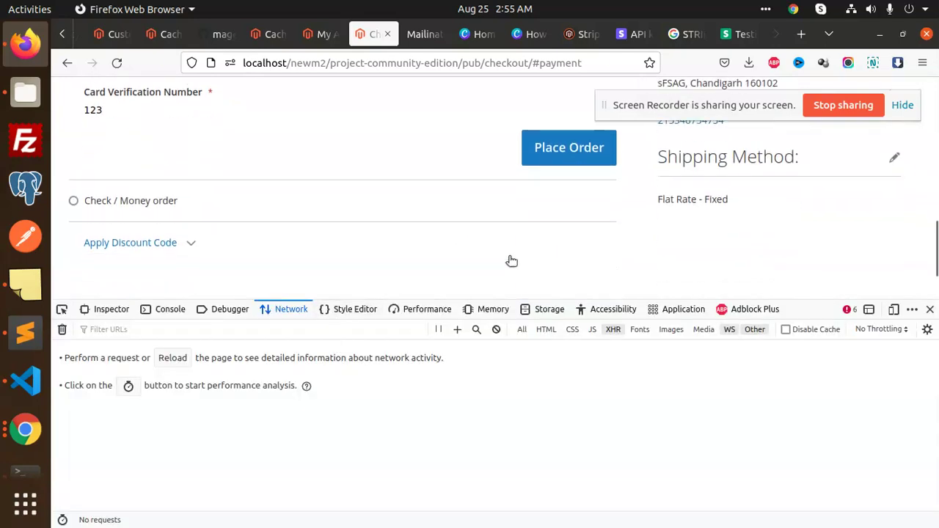
pyautogui.click(558, 166)
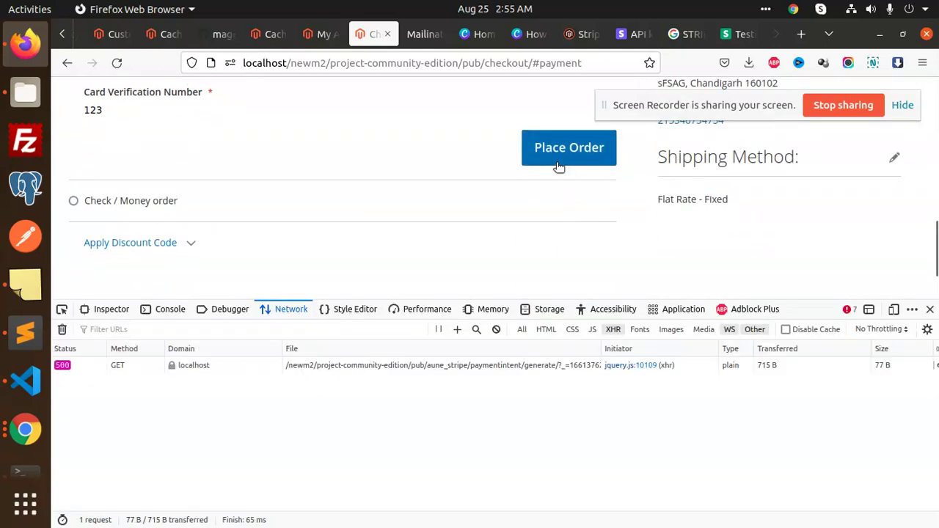
pyautogui.click(101, 364)
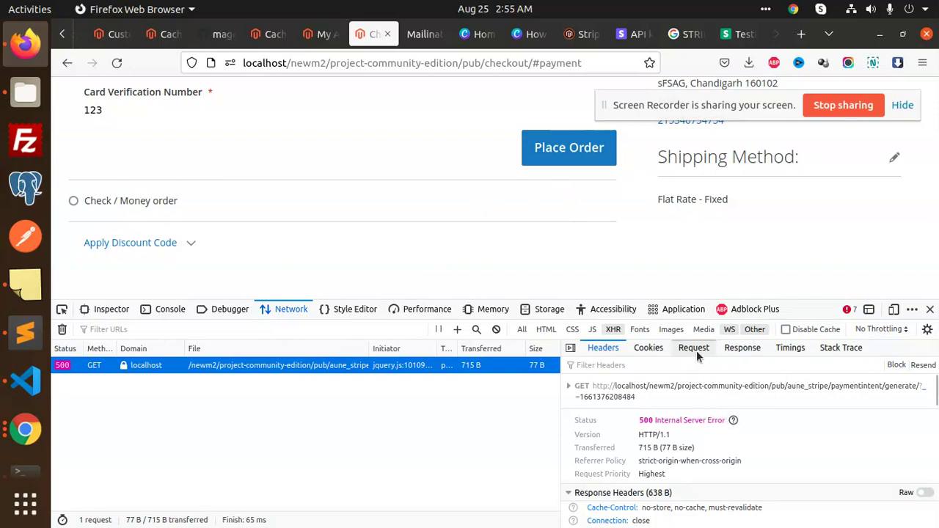
pyautogui.click(740, 349)
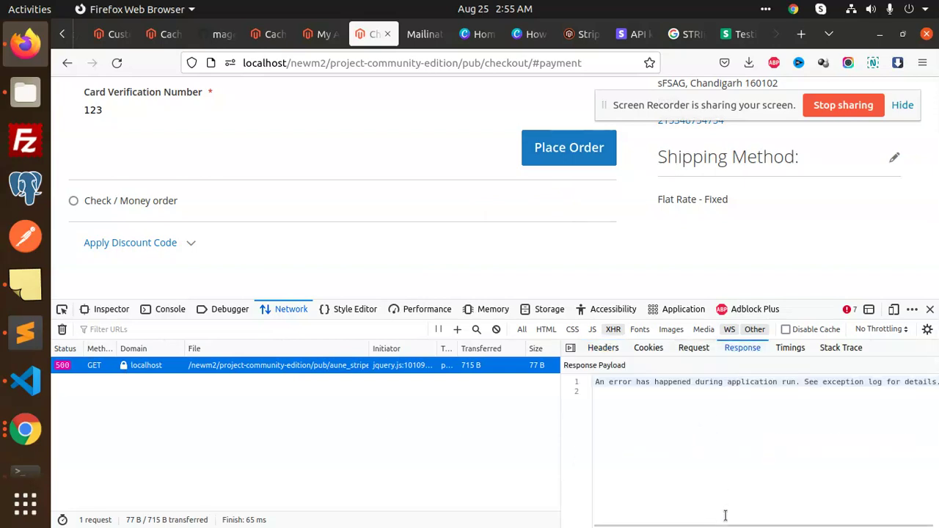
pyautogui.click(625, 521)
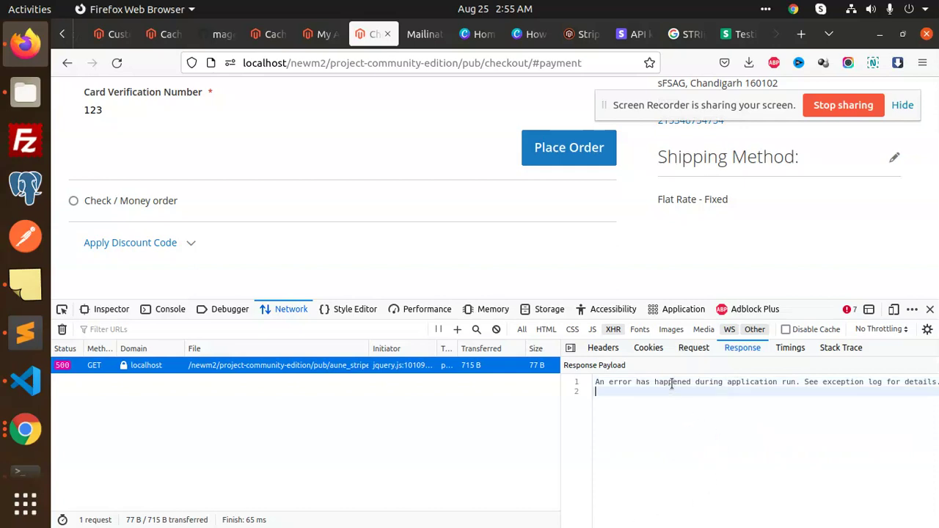
pyautogui.moveTo(671, 384); pyautogui.dragTo(937, 387)
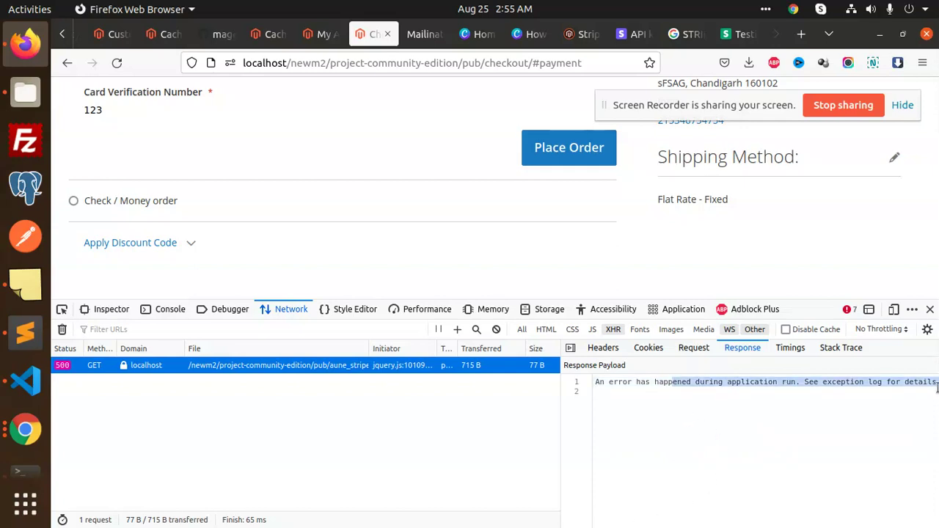
pyautogui.click(25, 92)
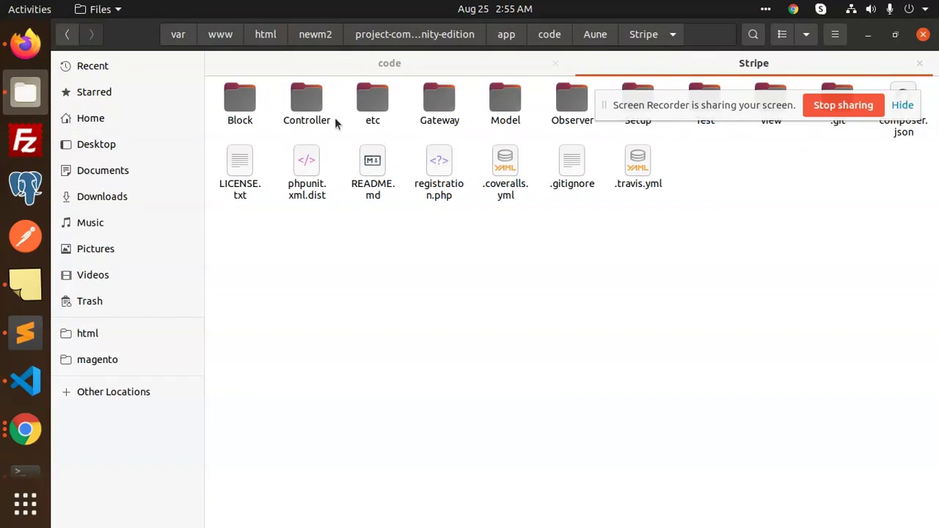
# - Navigate from newm2 into project-community-edition/var/log and select debug.log
pyautogui.moveTo(660, 112); pyautogui.dragTo(730, 276)
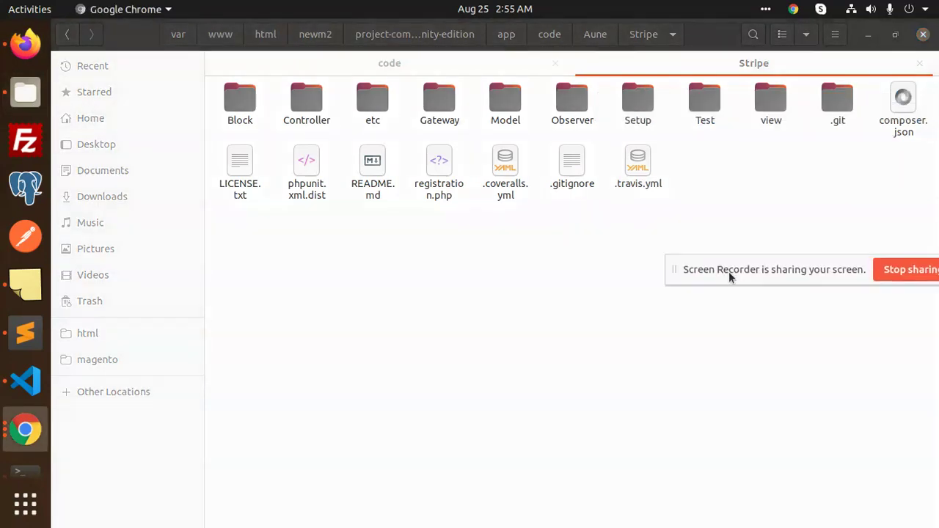
pyautogui.click(318, 38)
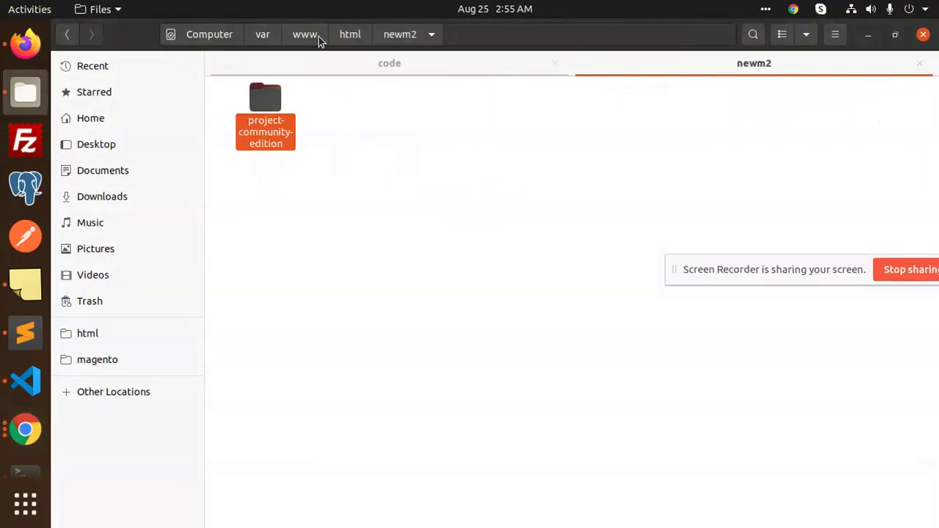
pyautogui.doubleClick(291, 129)
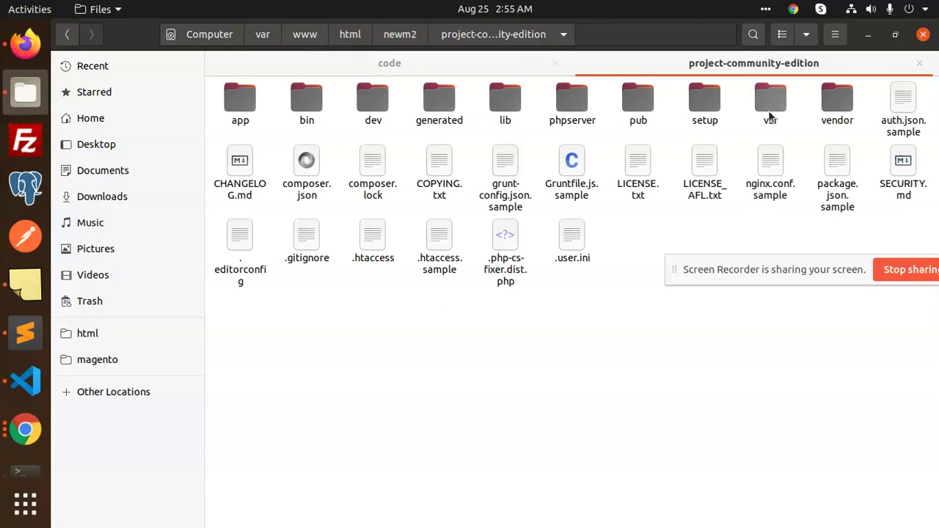
pyautogui.doubleClick(769, 110)
pyautogui.doubleClick(383, 118)
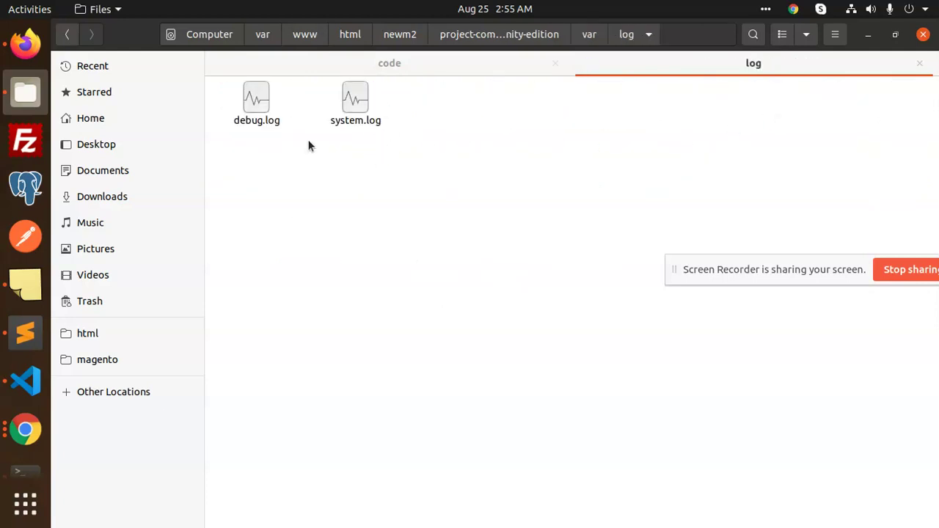
pyautogui.click(276, 119)
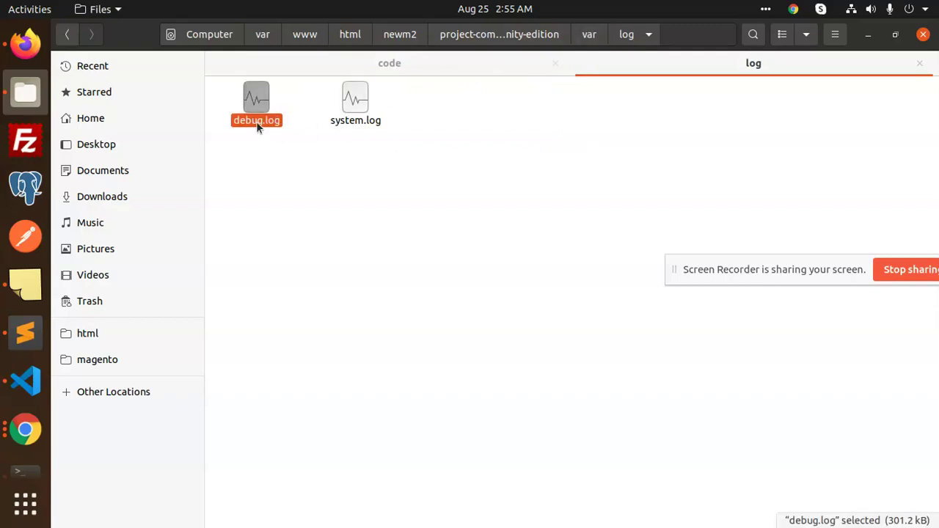
# - Open debug.log in Sublime Text and mark the main.CRITICAL 'Class Stripe\Stripe not found' line
pyautogui.rightClick(256, 123)
pyautogui.click(315, 132)
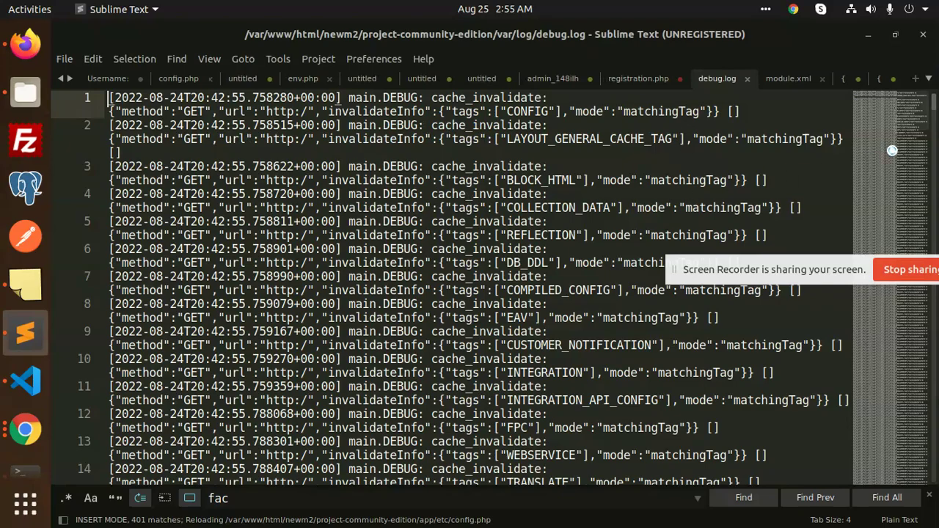
pyautogui.moveTo(888, 129); pyautogui.dragTo(582, 324)
pyautogui.scroll(10, 579, 330)
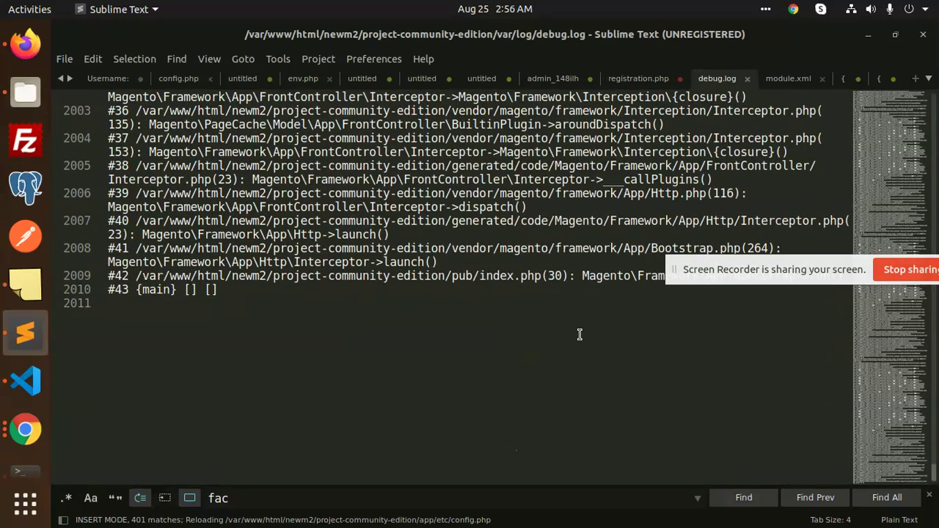
pyautogui.scroll(6, 579, 335)
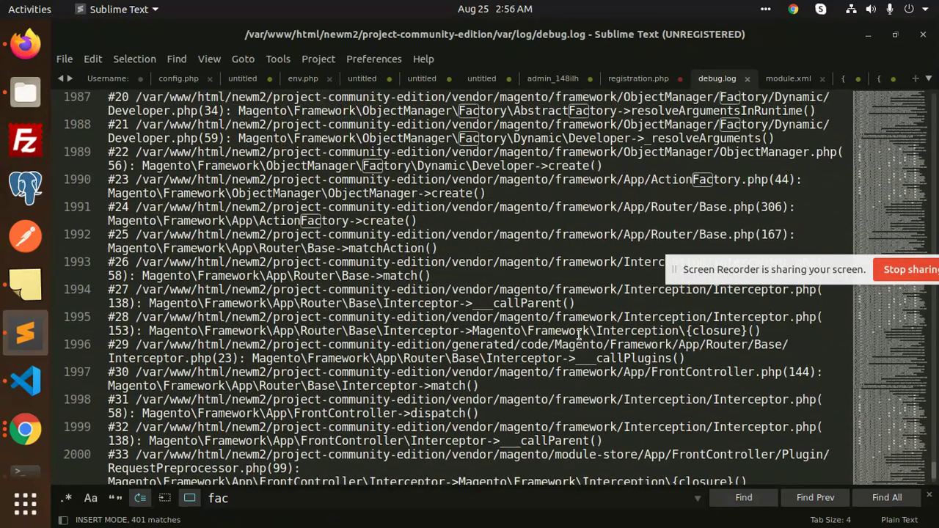
pyautogui.scroll(10, 579, 334)
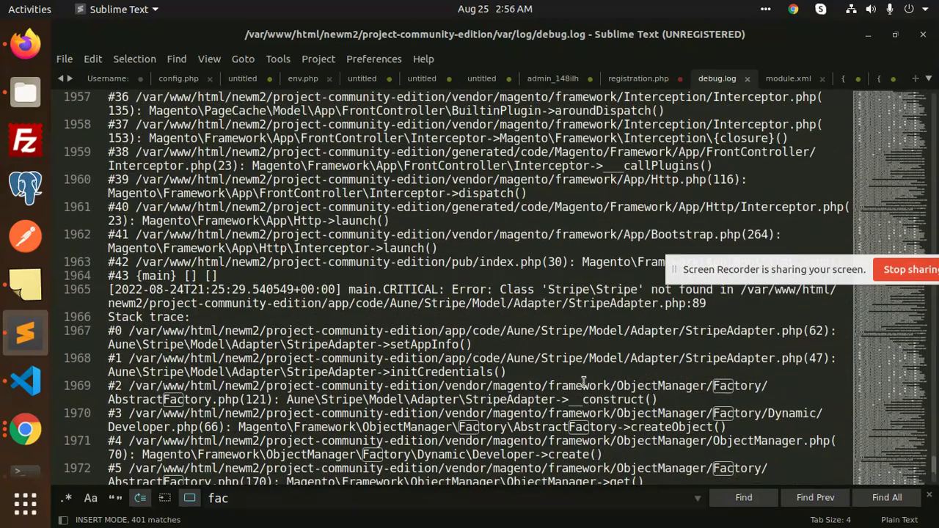
pyautogui.moveTo(743, 276); pyautogui.dragTo(721, 222)
pyautogui.click(629, 304)
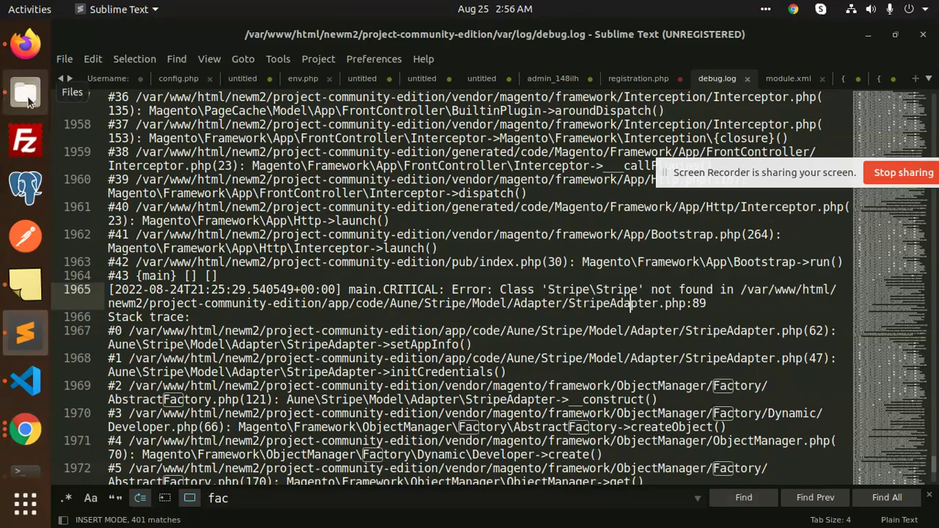
# - In Files, go from project-community-edition into app/code/Aune/Stripe
pyautogui.click(25, 94)
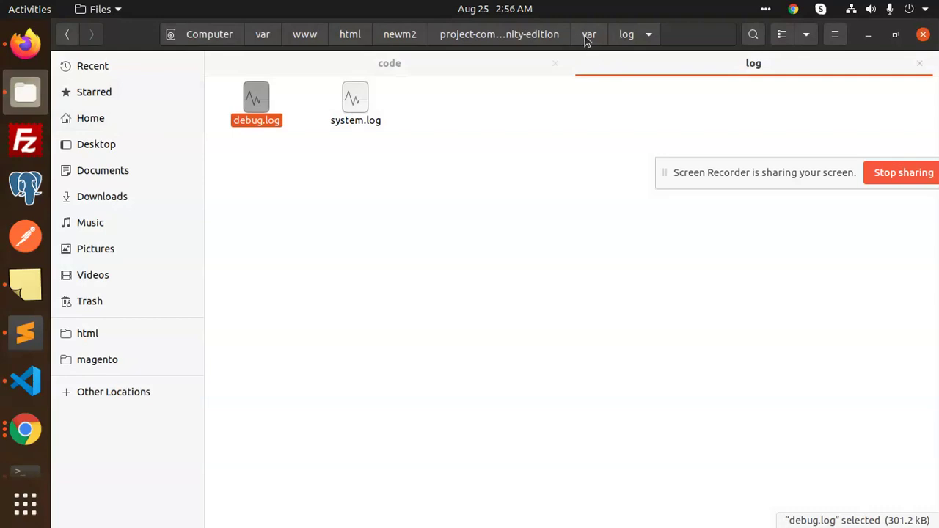
pyautogui.click(517, 39)
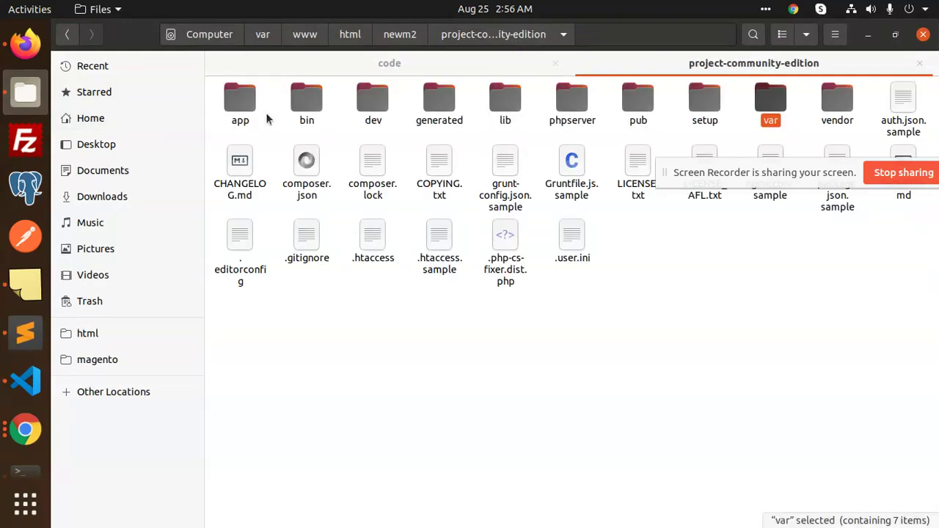
pyautogui.doubleClick(242, 116)
pyautogui.doubleClick(245, 117)
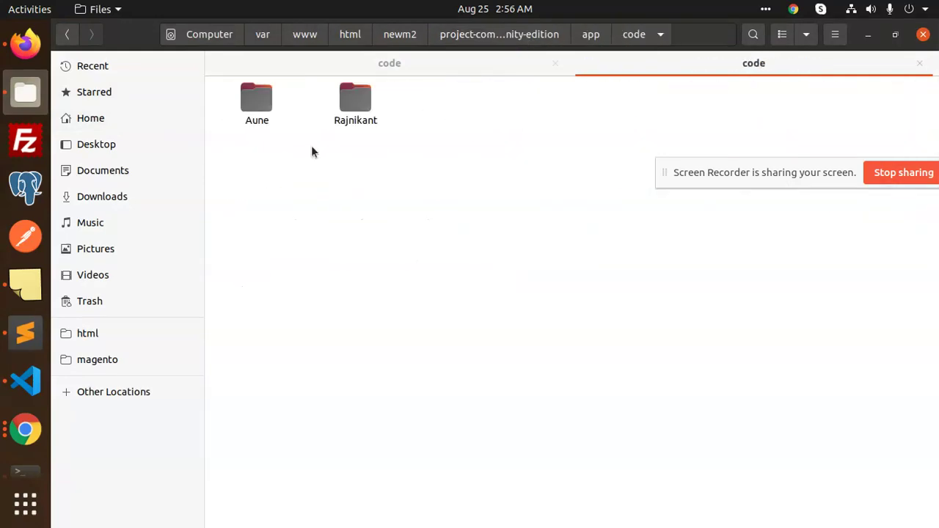
pyautogui.doubleClick(268, 114)
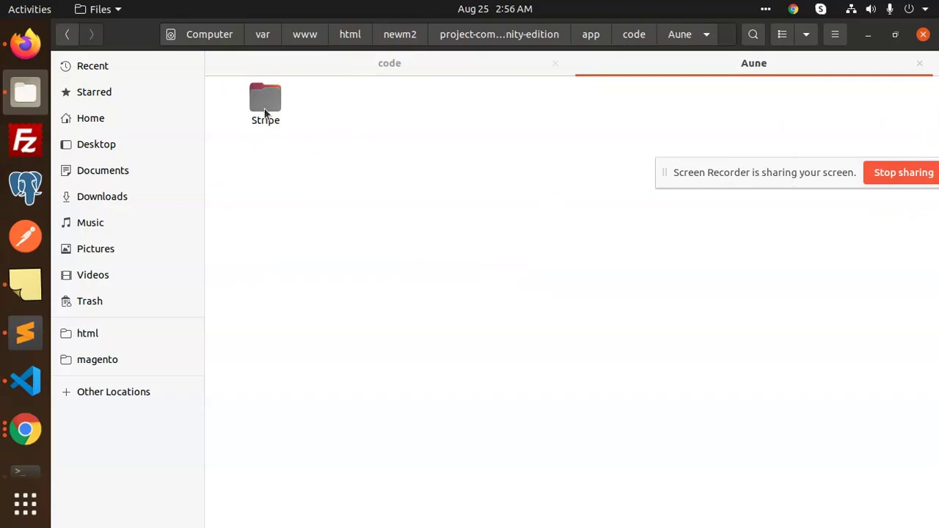
pyautogui.doubleClick(261, 105)
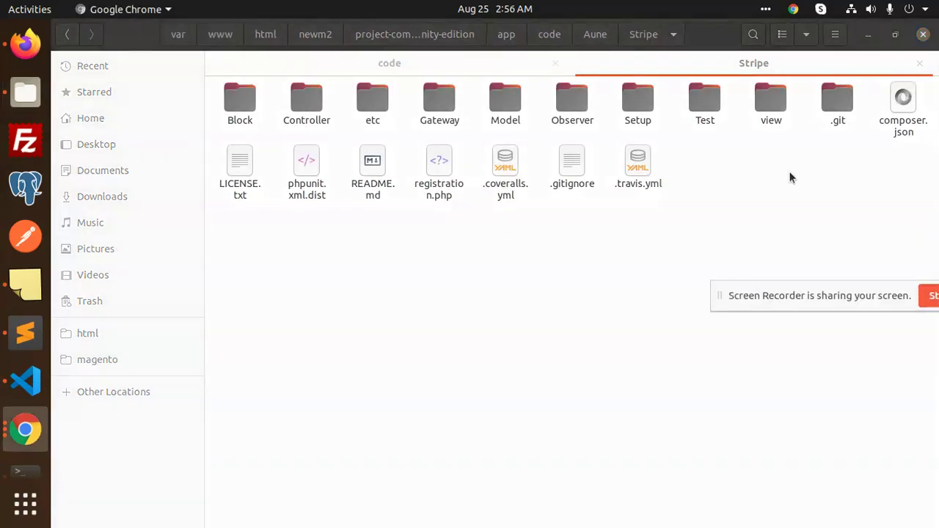
# - Open the Stripe module's composer.json in Sublime Text and copy the 'stripe/stripe-php' package name
pyautogui.rightClick(899, 125)
pyautogui.click(866, 146)
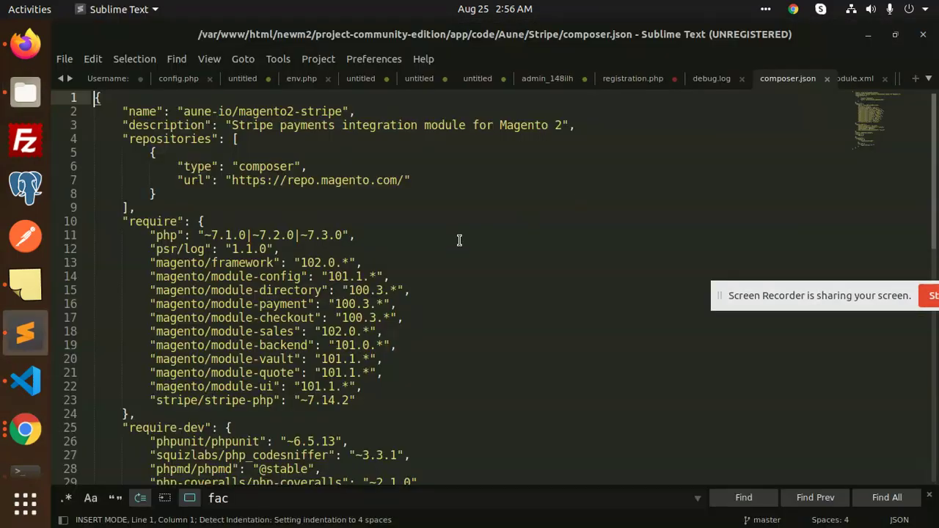
pyautogui.scroll(-3, 404, 226)
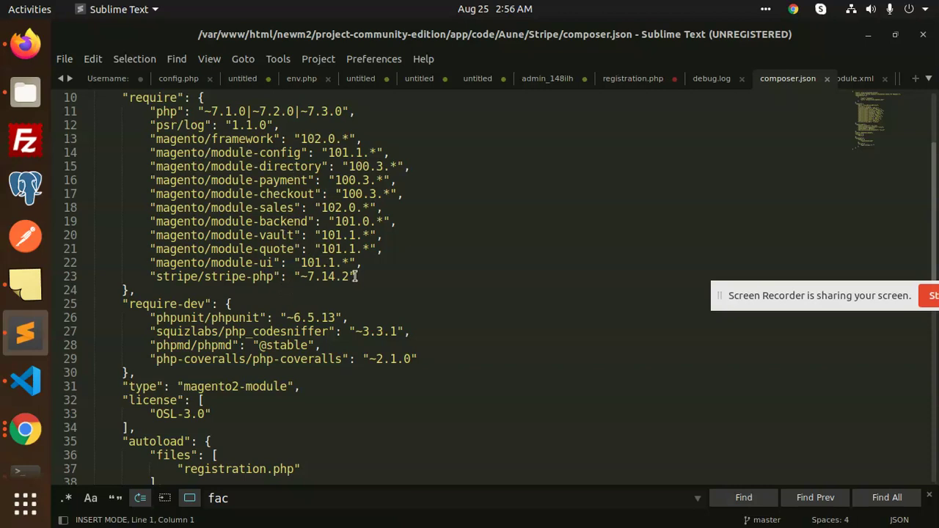
pyautogui.moveTo(156, 276); pyautogui.dragTo(273, 276)
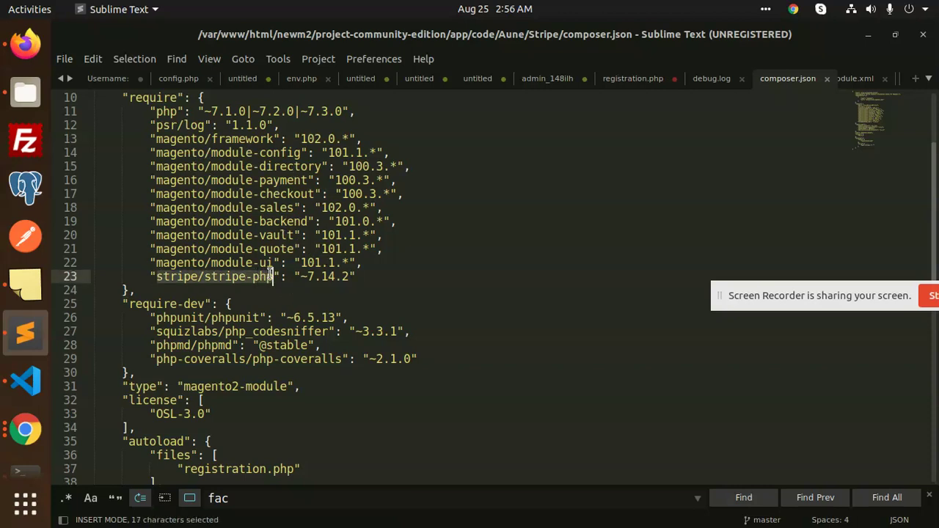
pyautogui.hotkey('ctrl', 'c')
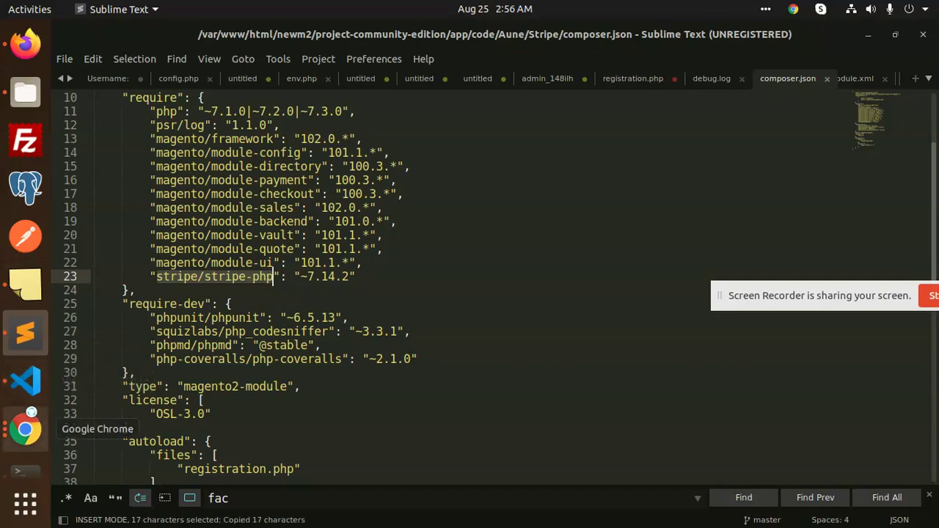
pyautogui.click(25, 451)
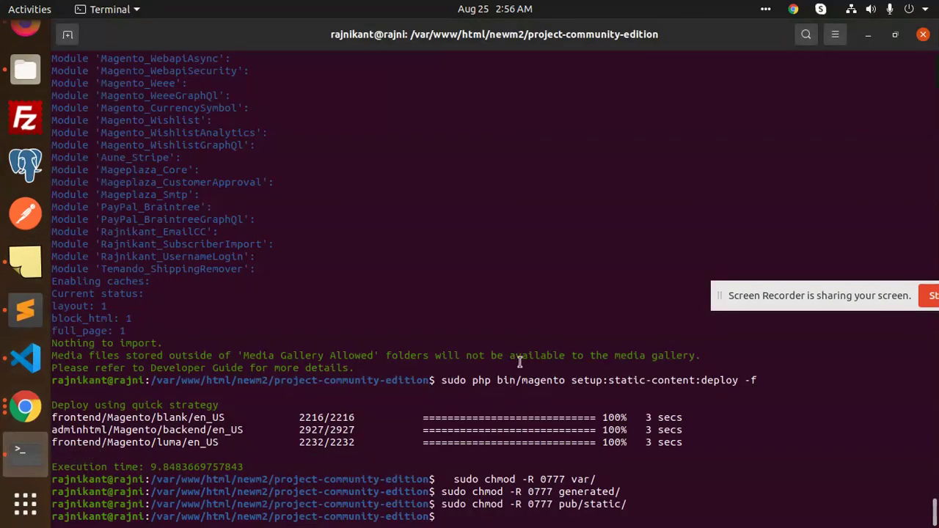
# - Run 'sudo composer require stripe/stripe-php' and answer 'yes' to allow running Composer as root
pyautogui.write('sudo compos')
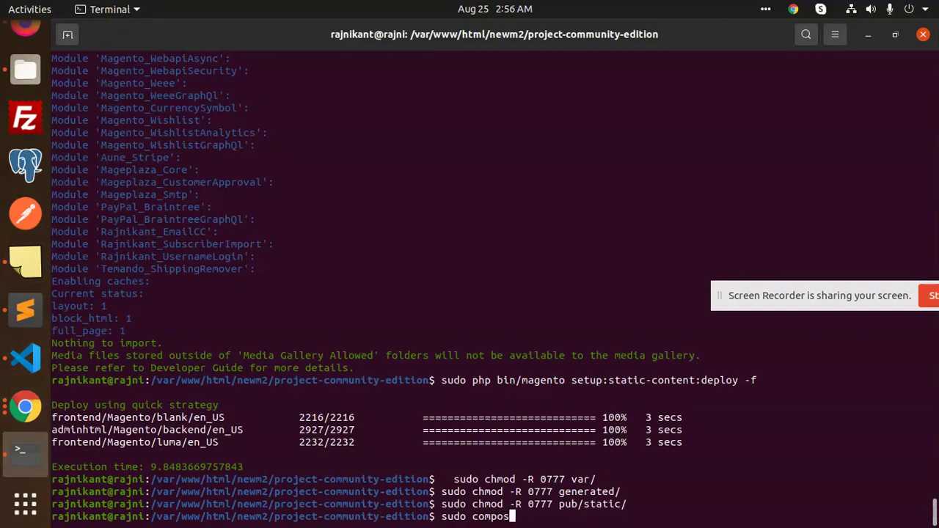
pyautogui.write('er require')
pyautogui.hotkey('ctrl', 'shift', 'v')
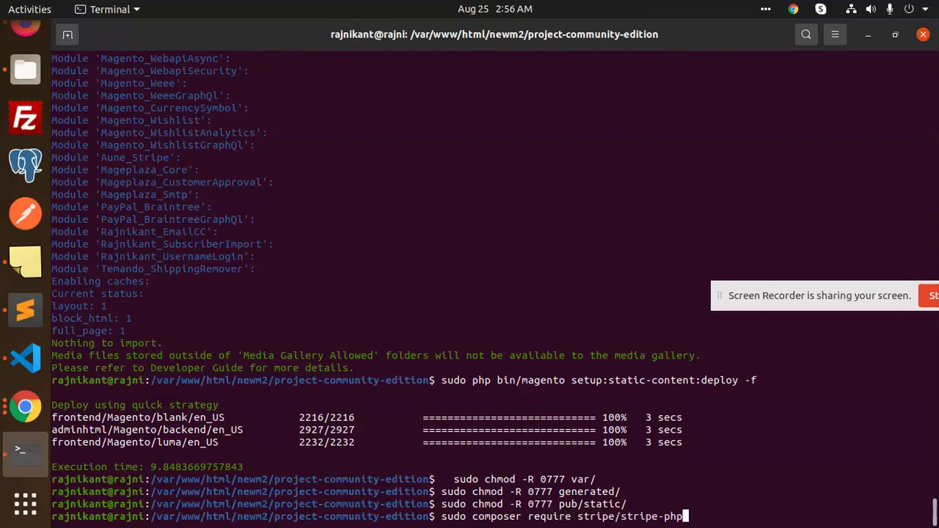
pyautogui.press('Return')
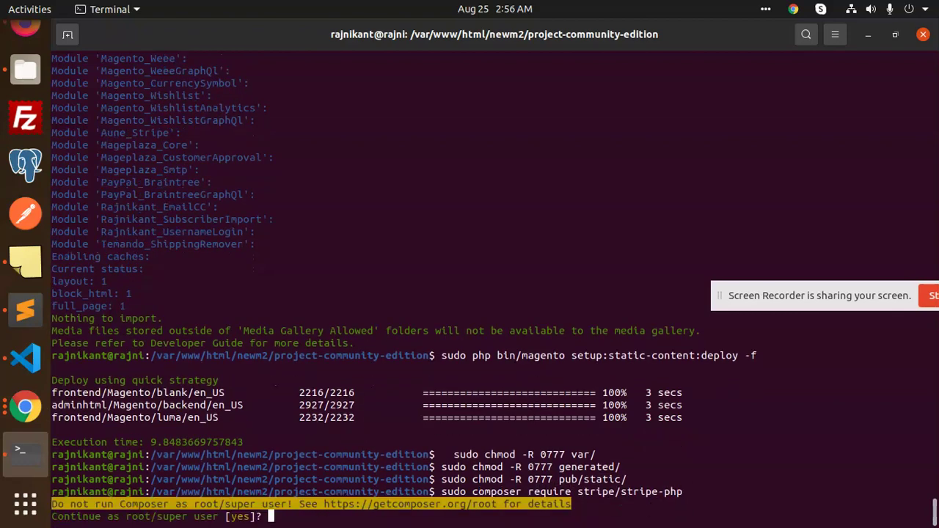
pyautogui.write('yes')
pyautogui.press('Return')
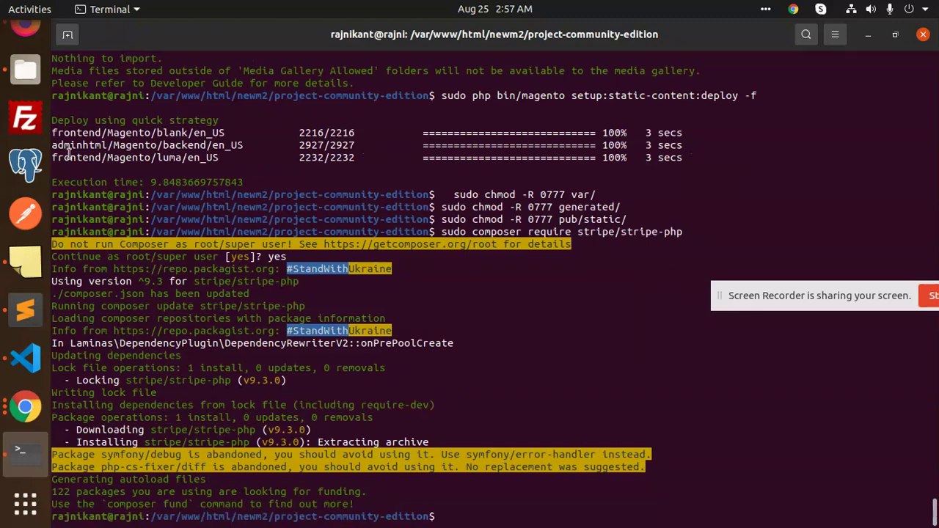
pyautogui.click(26, 38)
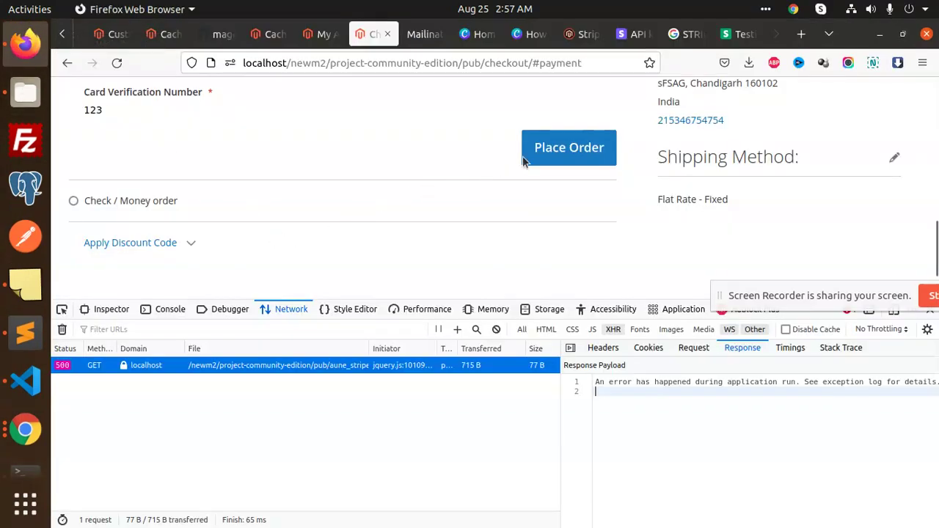
pyautogui.click(116, 62)
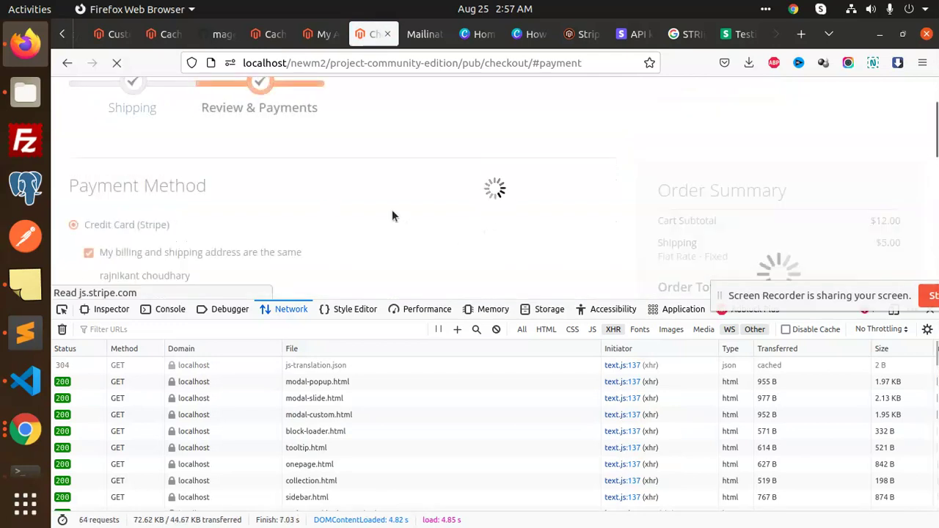
pyautogui.scroll(-5, 392, 209)
pyautogui.scroll(2, 285, 217)
pyautogui.click(187, 161)
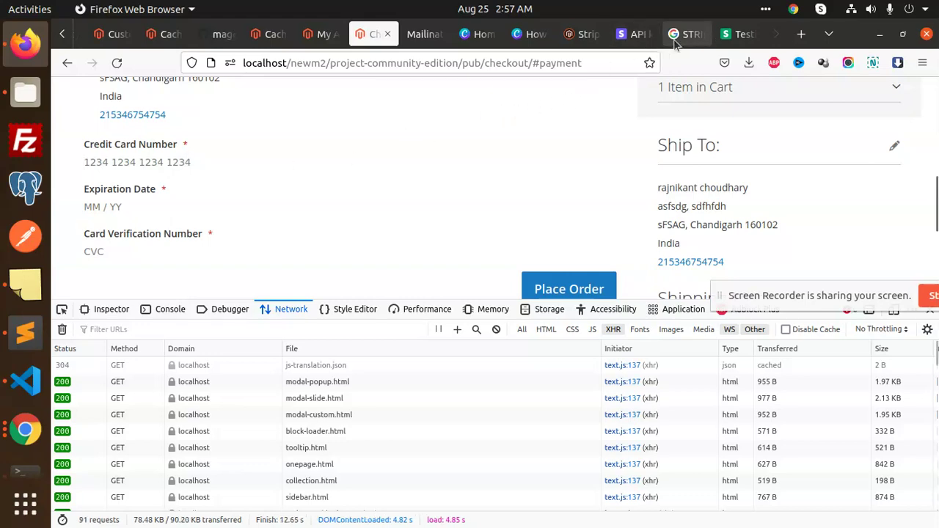
pyautogui.click(743, 40)
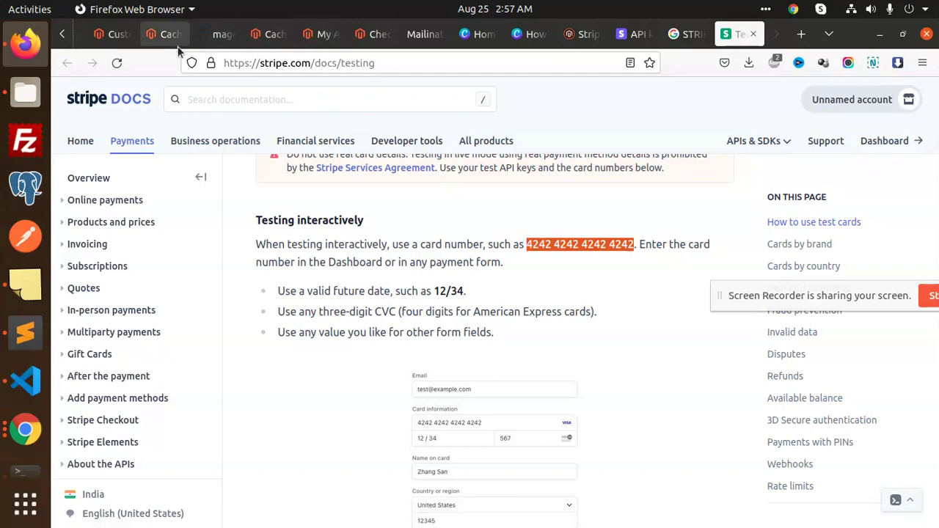
pyautogui.click(121, 42)
pyautogui.click(315, 36)
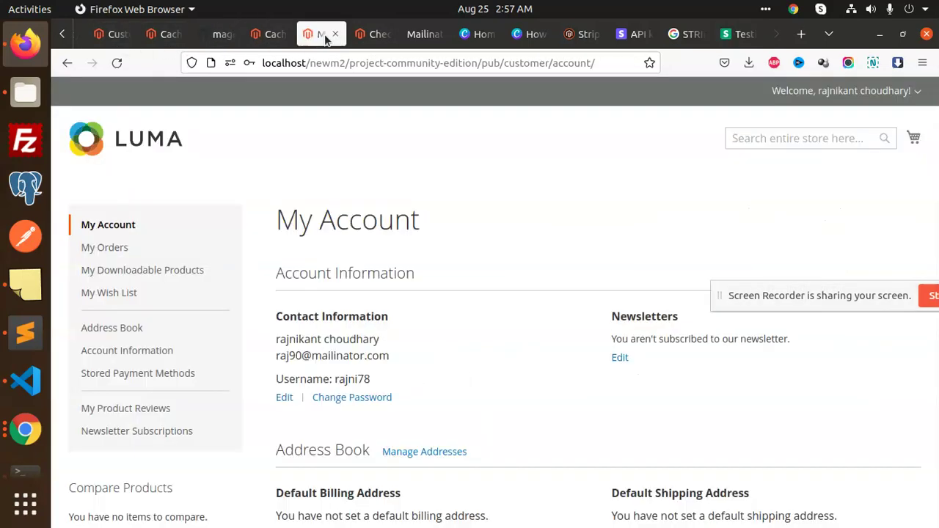
pyautogui.click(370, 35)
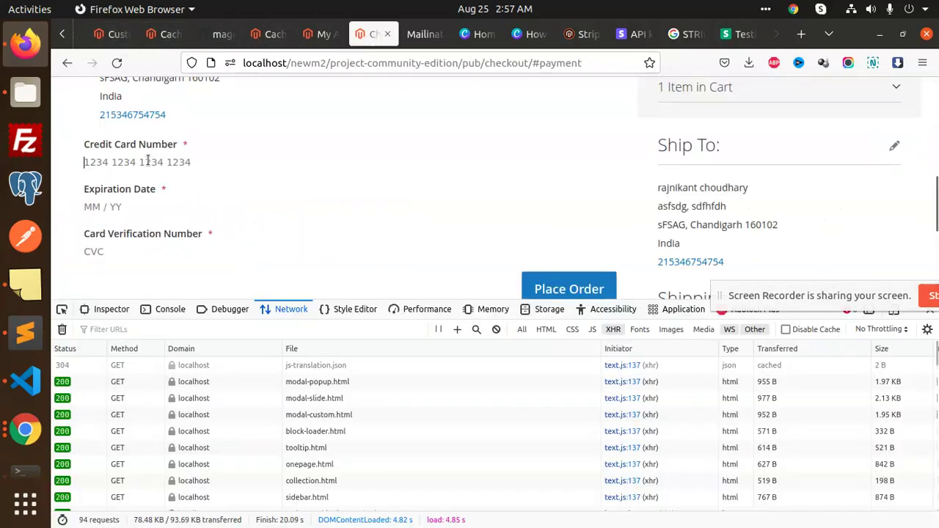
pyautogui.hotkey('ctrl', 'v')
pyautogui.click(127, 205)
pyautogui.write('1')
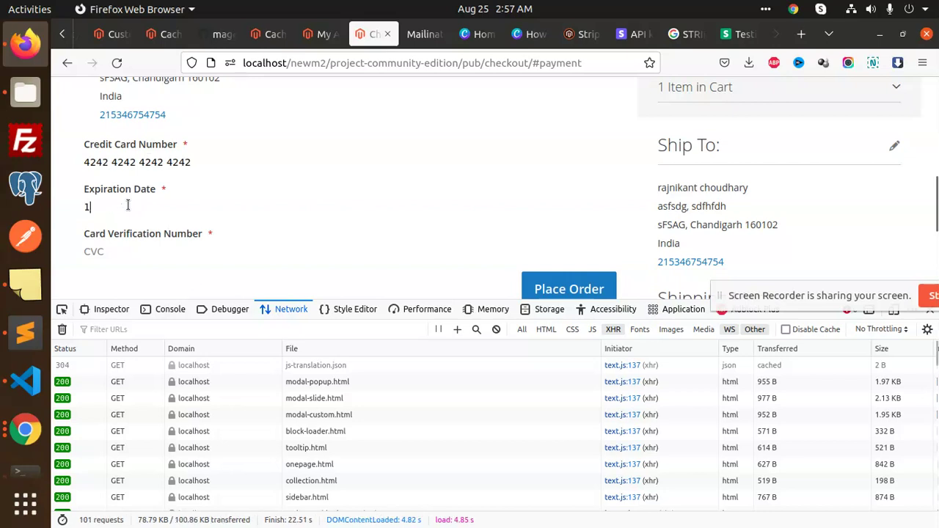
pyautogui.write('1 / 22')
pyautogui.click(129, 249)
pyautogui.write('123')
pyautogui.scroll(-2, 484, 214)
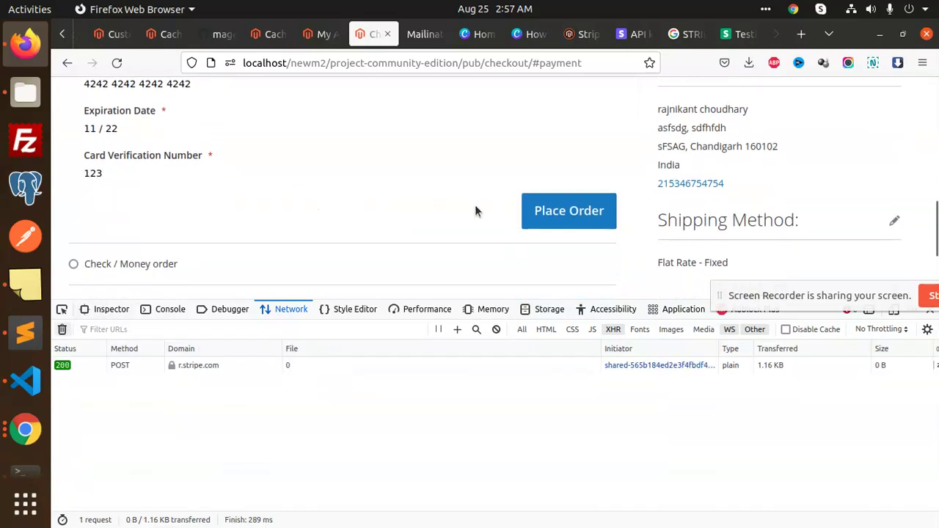
pyautogui.click(540, 217)
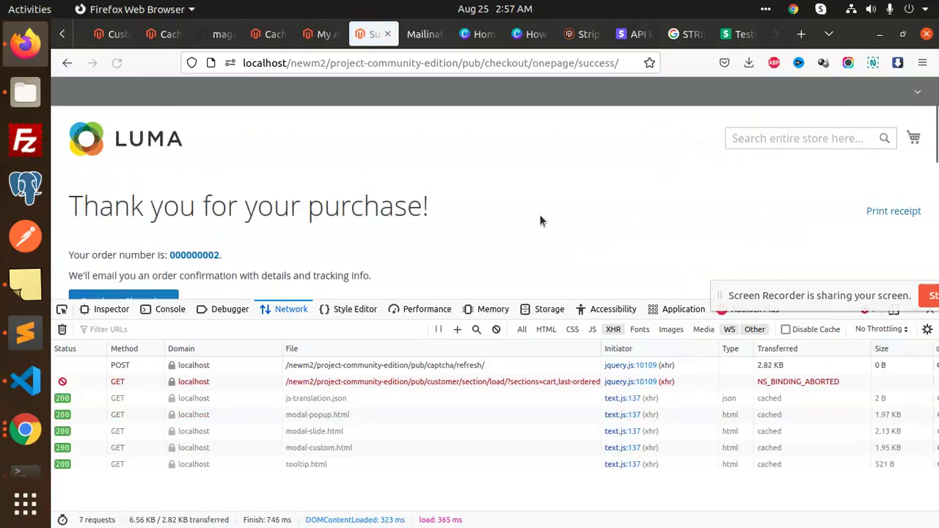
# - Check the thank-you page for order 000000002, close developer tools, and return to the store admin
pyautogui.scroll(-3, 529, 214)
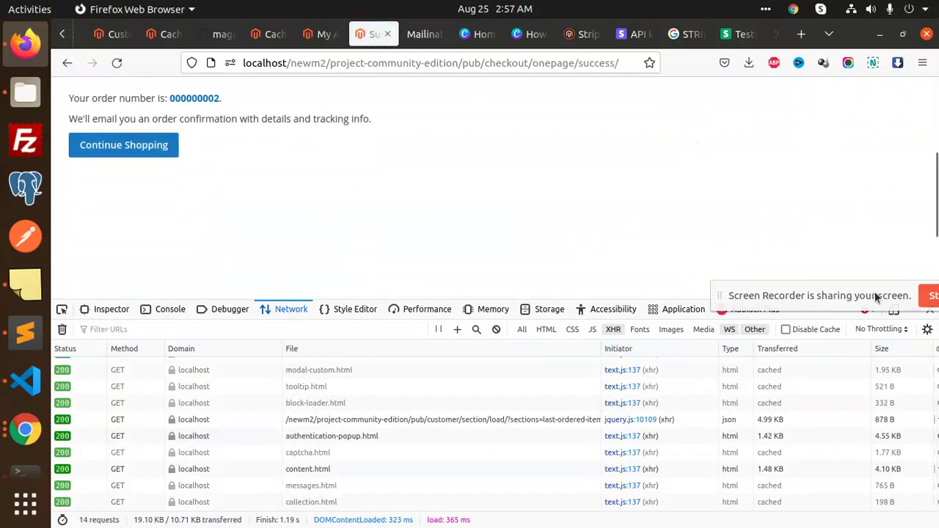
pyautogui.click(927, 308)
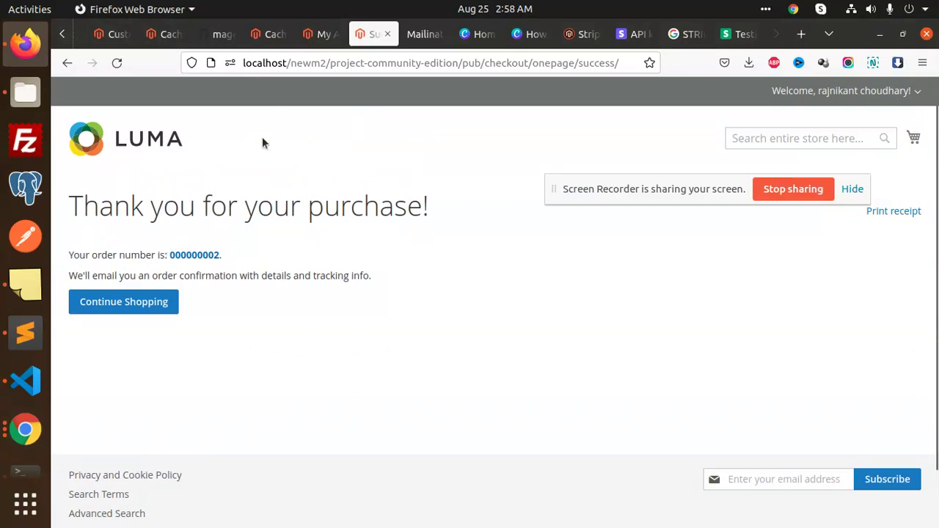
pyautogui.click(63, 35)
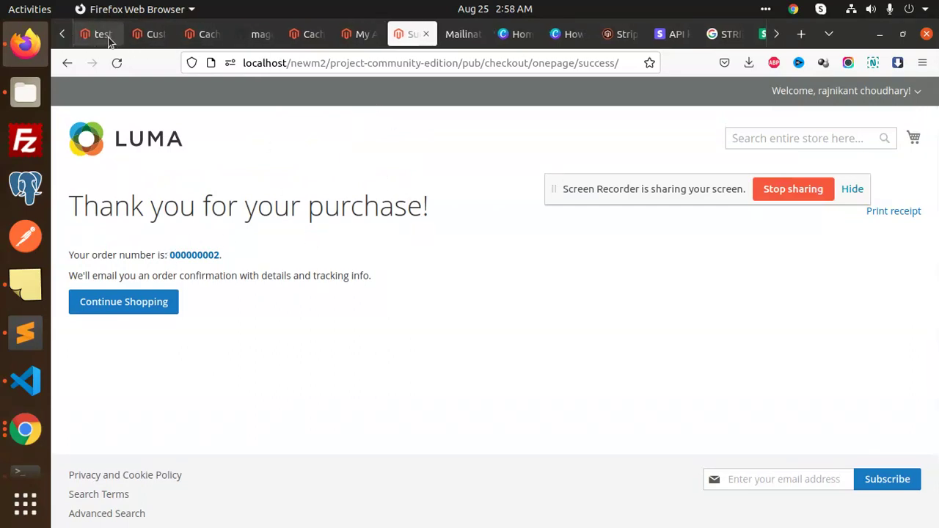
pyautogui.click(107, 37)
# - Open order 000000002 via Sales > Orders and highlight its Stripe credit card payment method
pyautogui.click(81, 192)
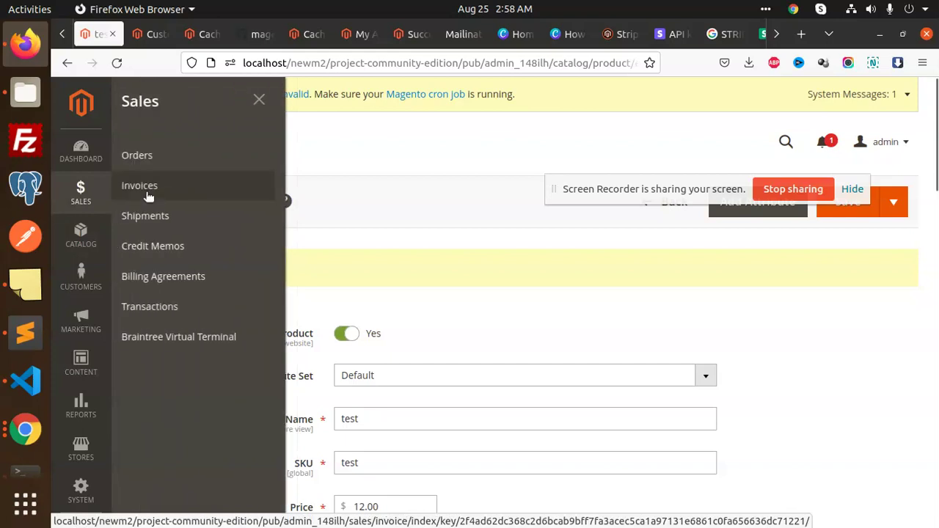
pyautogui.click(148, 192)
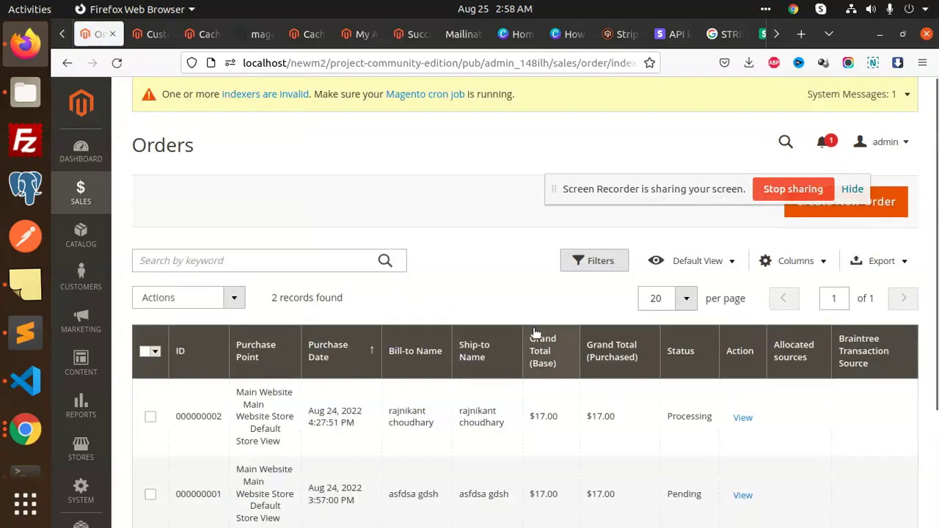
pyautogui.click(744, 418)
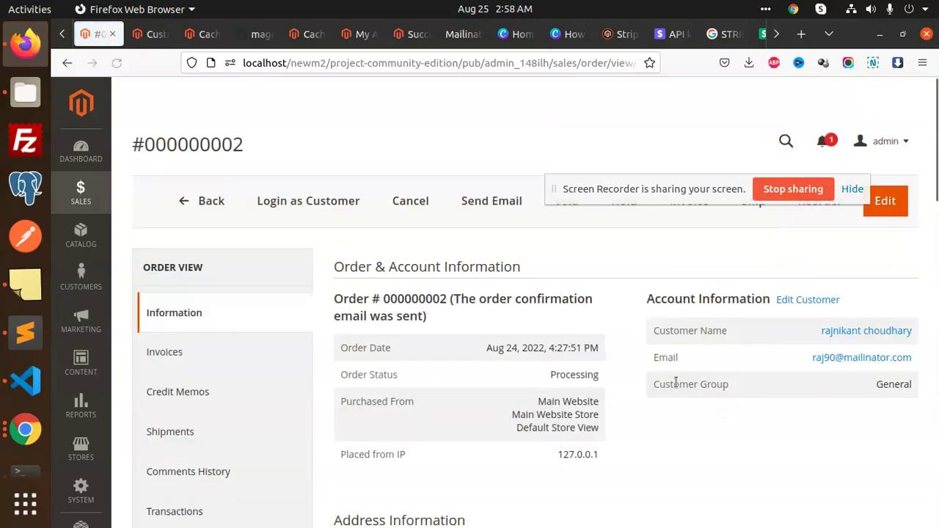
pyautogui.scroll(-10, 675, 381)
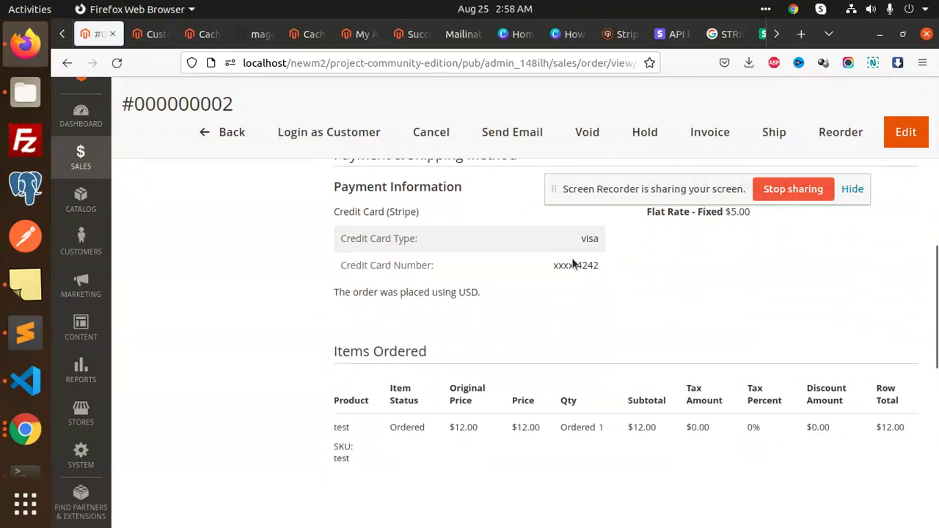
pyautogui.scroll(5, 574, 264)
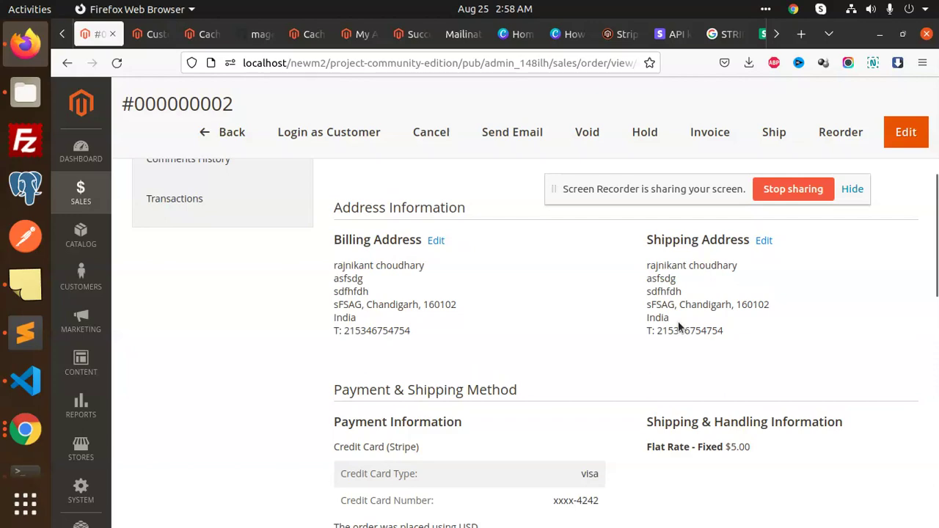
pyautogui.scroll(-8, 745, 358)
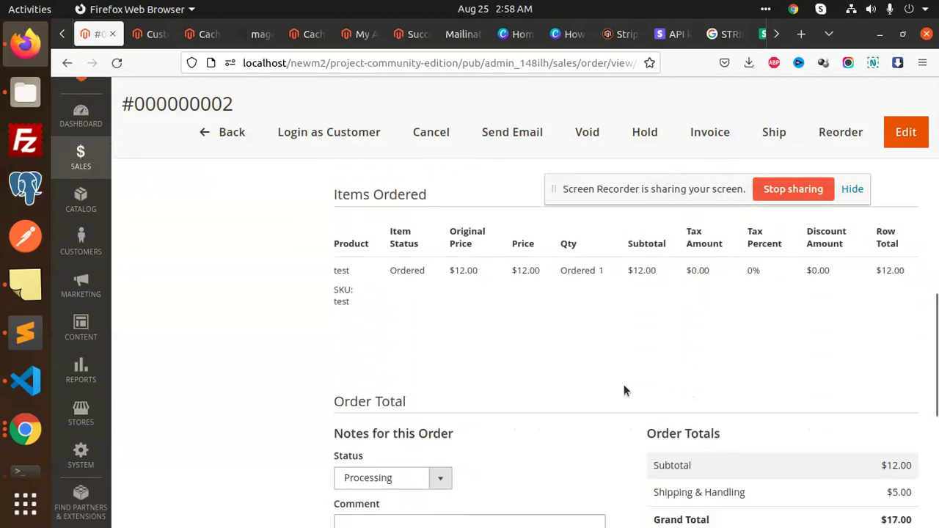
pyautogui.scroll(-2, 562, 390)
pyautogui.scroll(10, 559, 383)
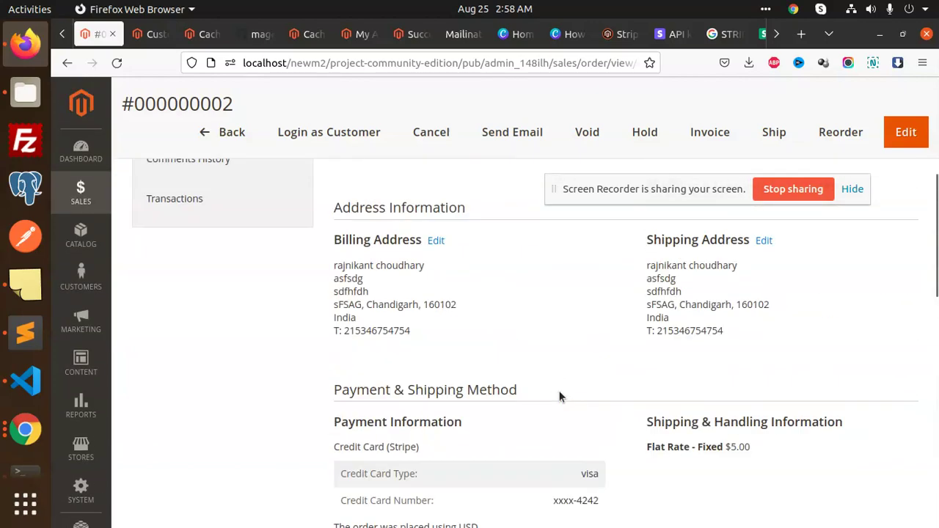
pyautogui.scroll(-2, 513, 396)
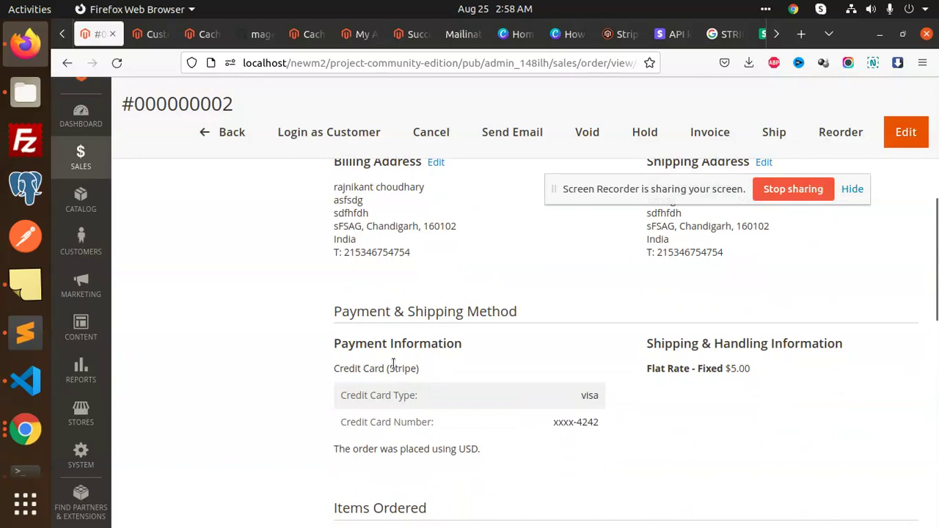
pyautogui.doubleClick(394, 367)
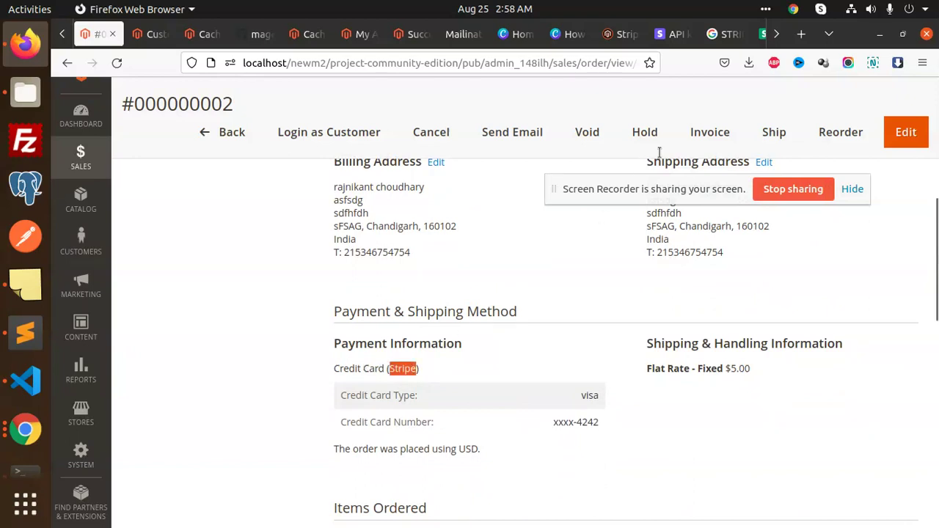
# - Open the Stripe Payments list in a new tab and open the $17.00 uncaptured payment's details
pyautogui.click(671, 34)
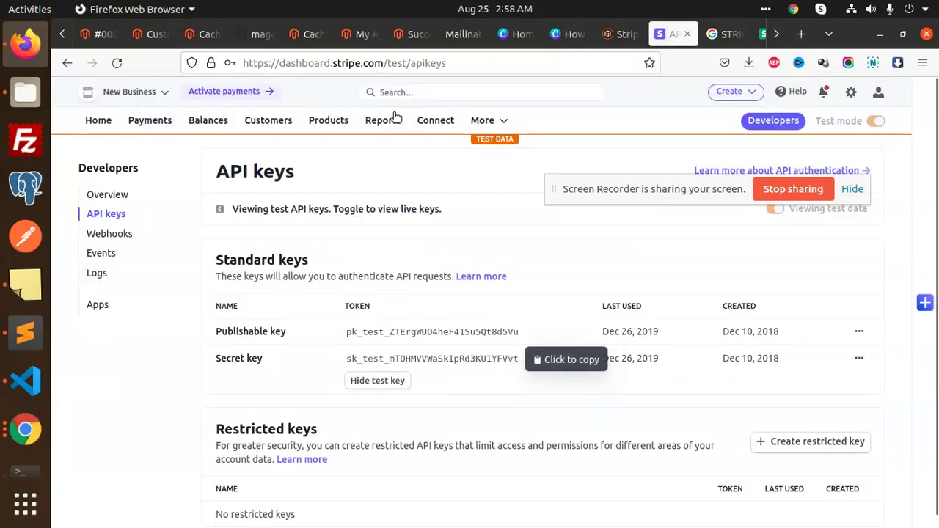
pyautogui.middleClick(136, 122)
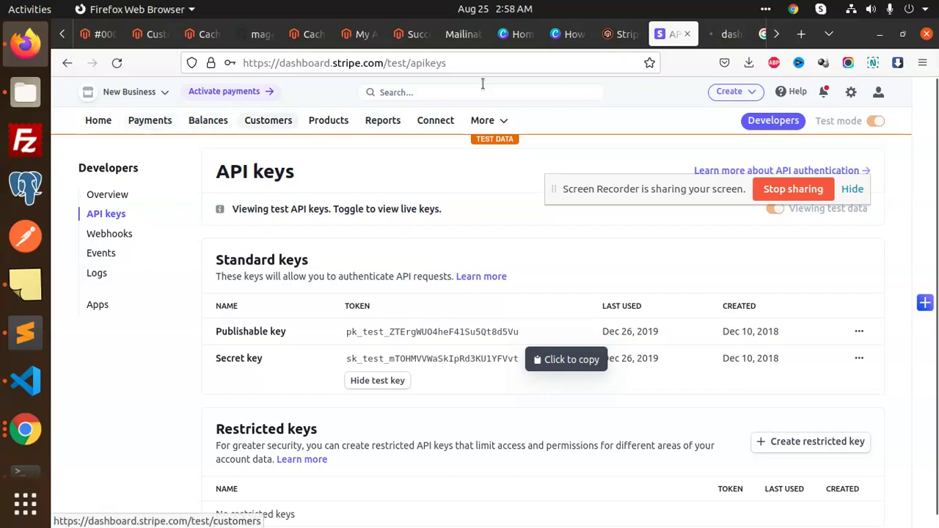
pyautogui.click(724, 33)
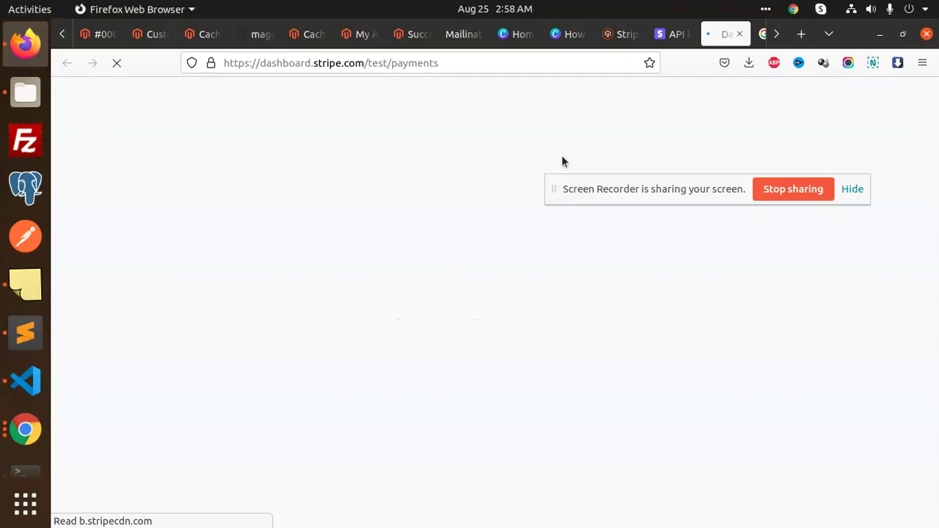
pyautogui.click(110, 34)
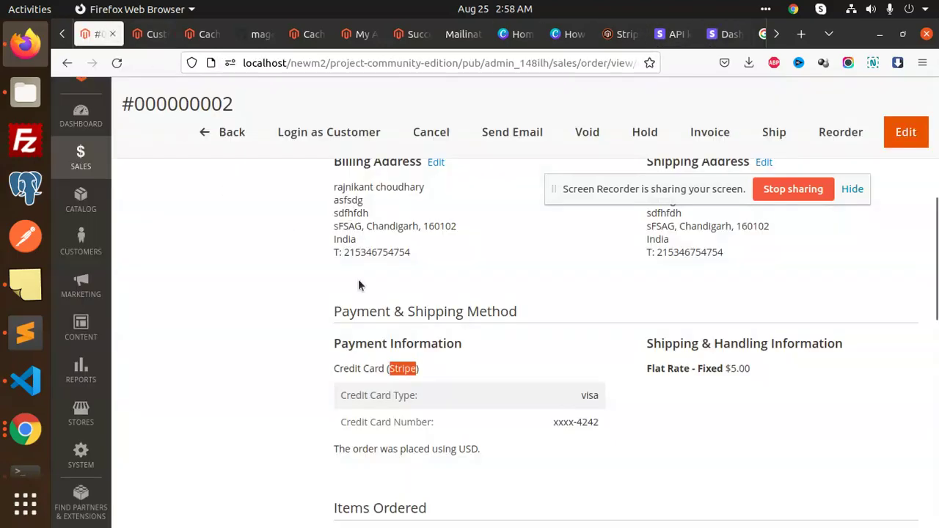
pyautogui.scroll(-5, 541, 345)
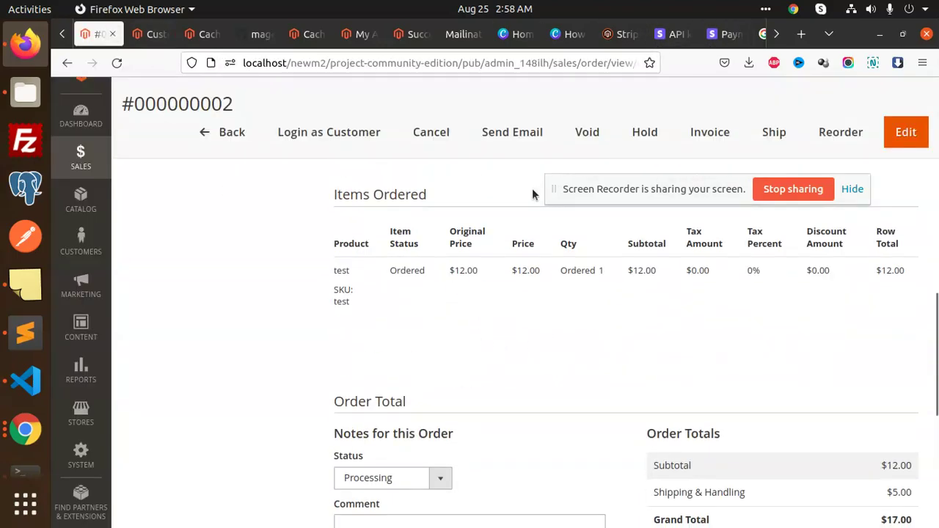
pyautogui.click(669, 33)
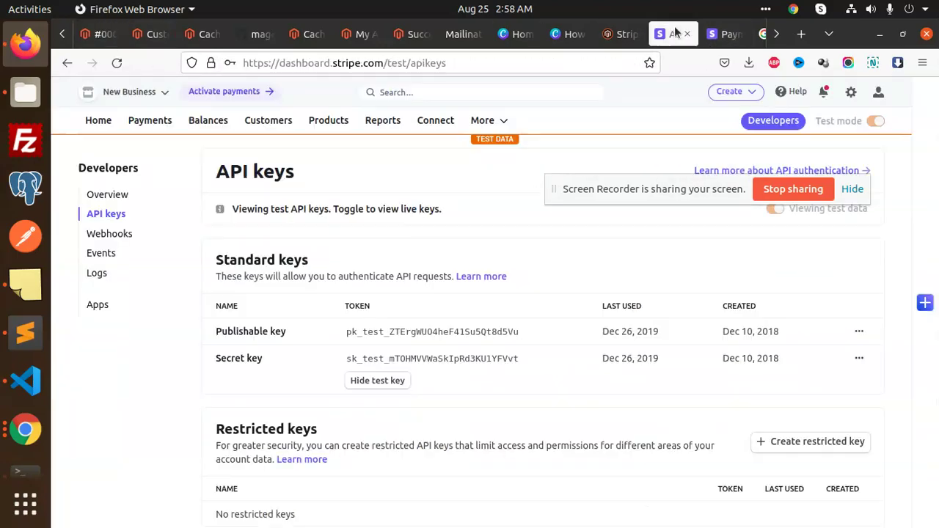
pyautogui.click(745, 32)
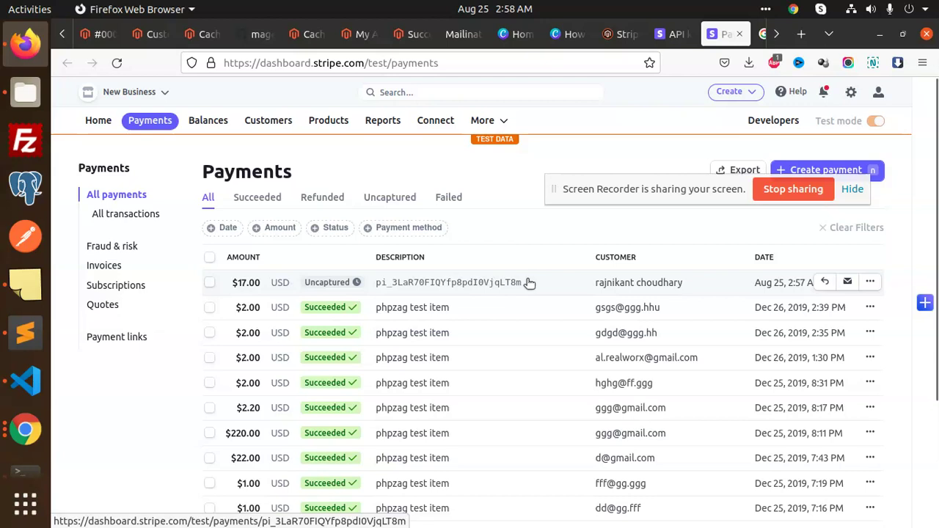
pyautogui.click(615, 286)
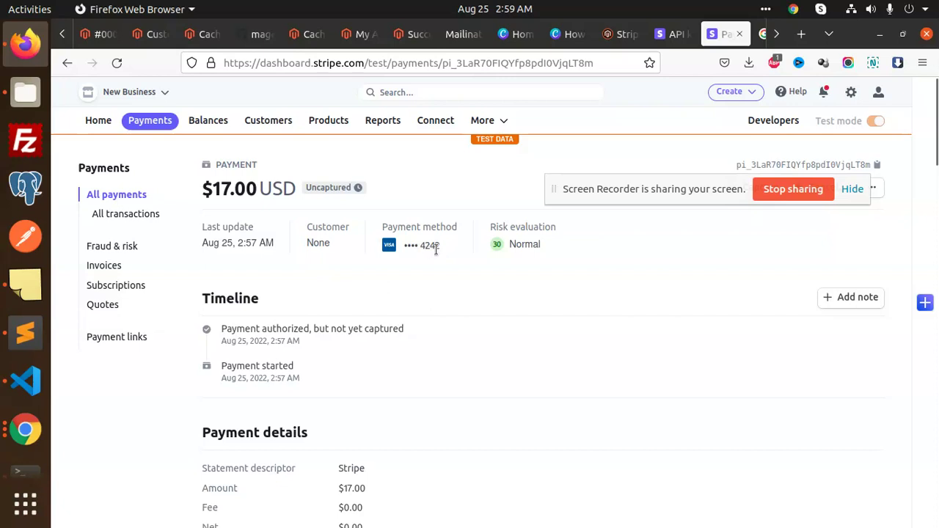
# - Review the $17.00 Stripe payment details and Visa 4242 card, then go back to the Magento order tab
pyautogui.scroll(-4, 369, 344)
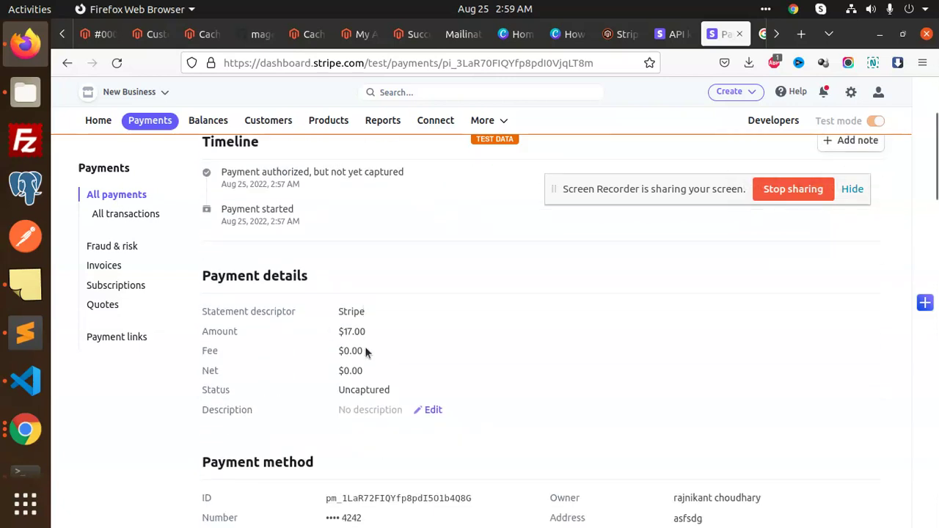
pyautogui.scroll(-4, 305, 354)
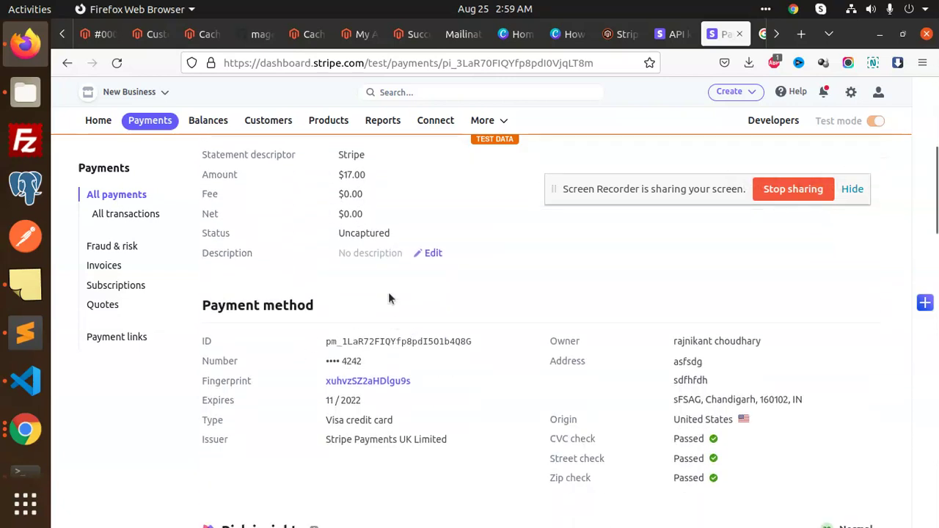
pyautogui.doubleClick(346, 173)
pyautogui.scroll(-2, 597, 307)
pyautogui.scroll(-4, 616, 392)
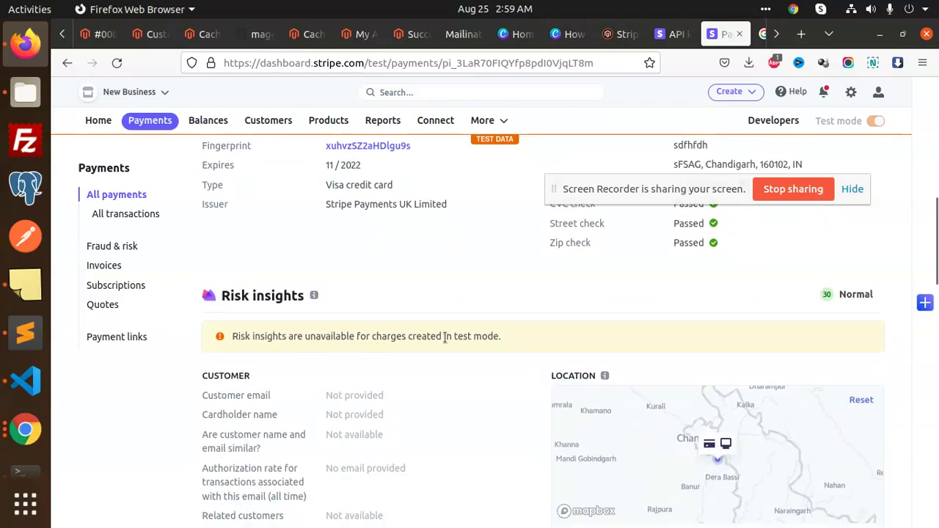
pyautogui.scroll(-2, 474, 334)
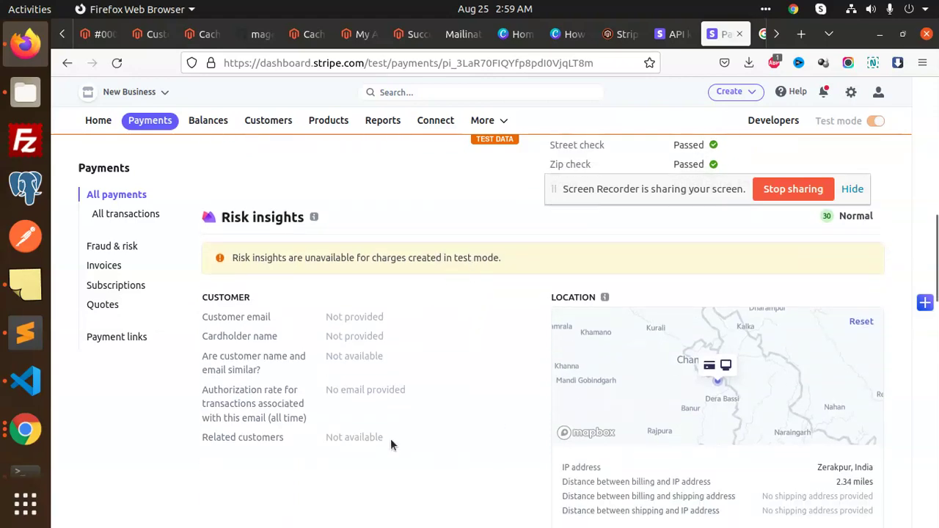
pyautogui.scroll(6, 431, 318)
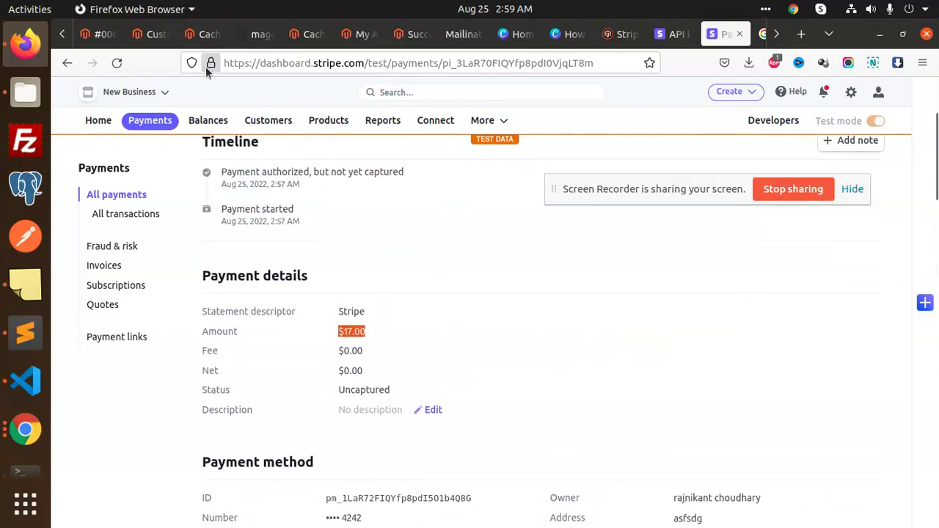
pyautogui.click(95, 33)
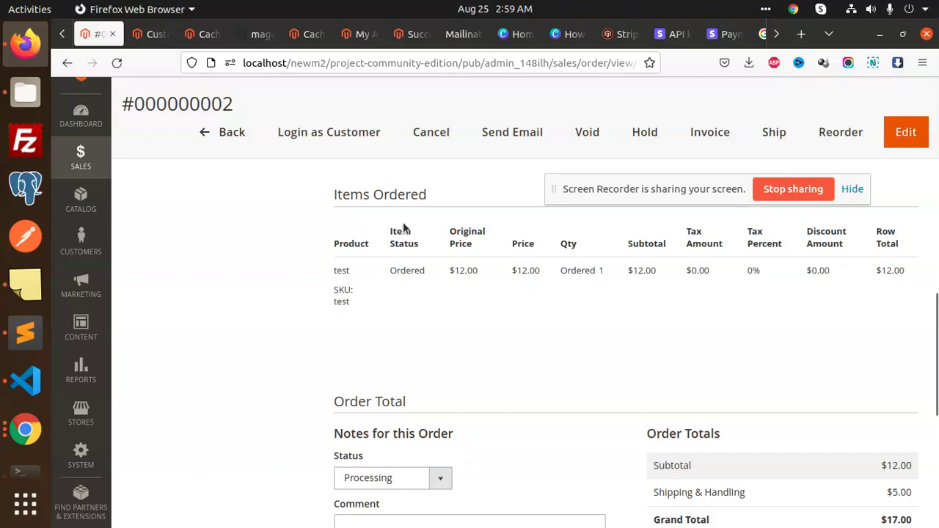